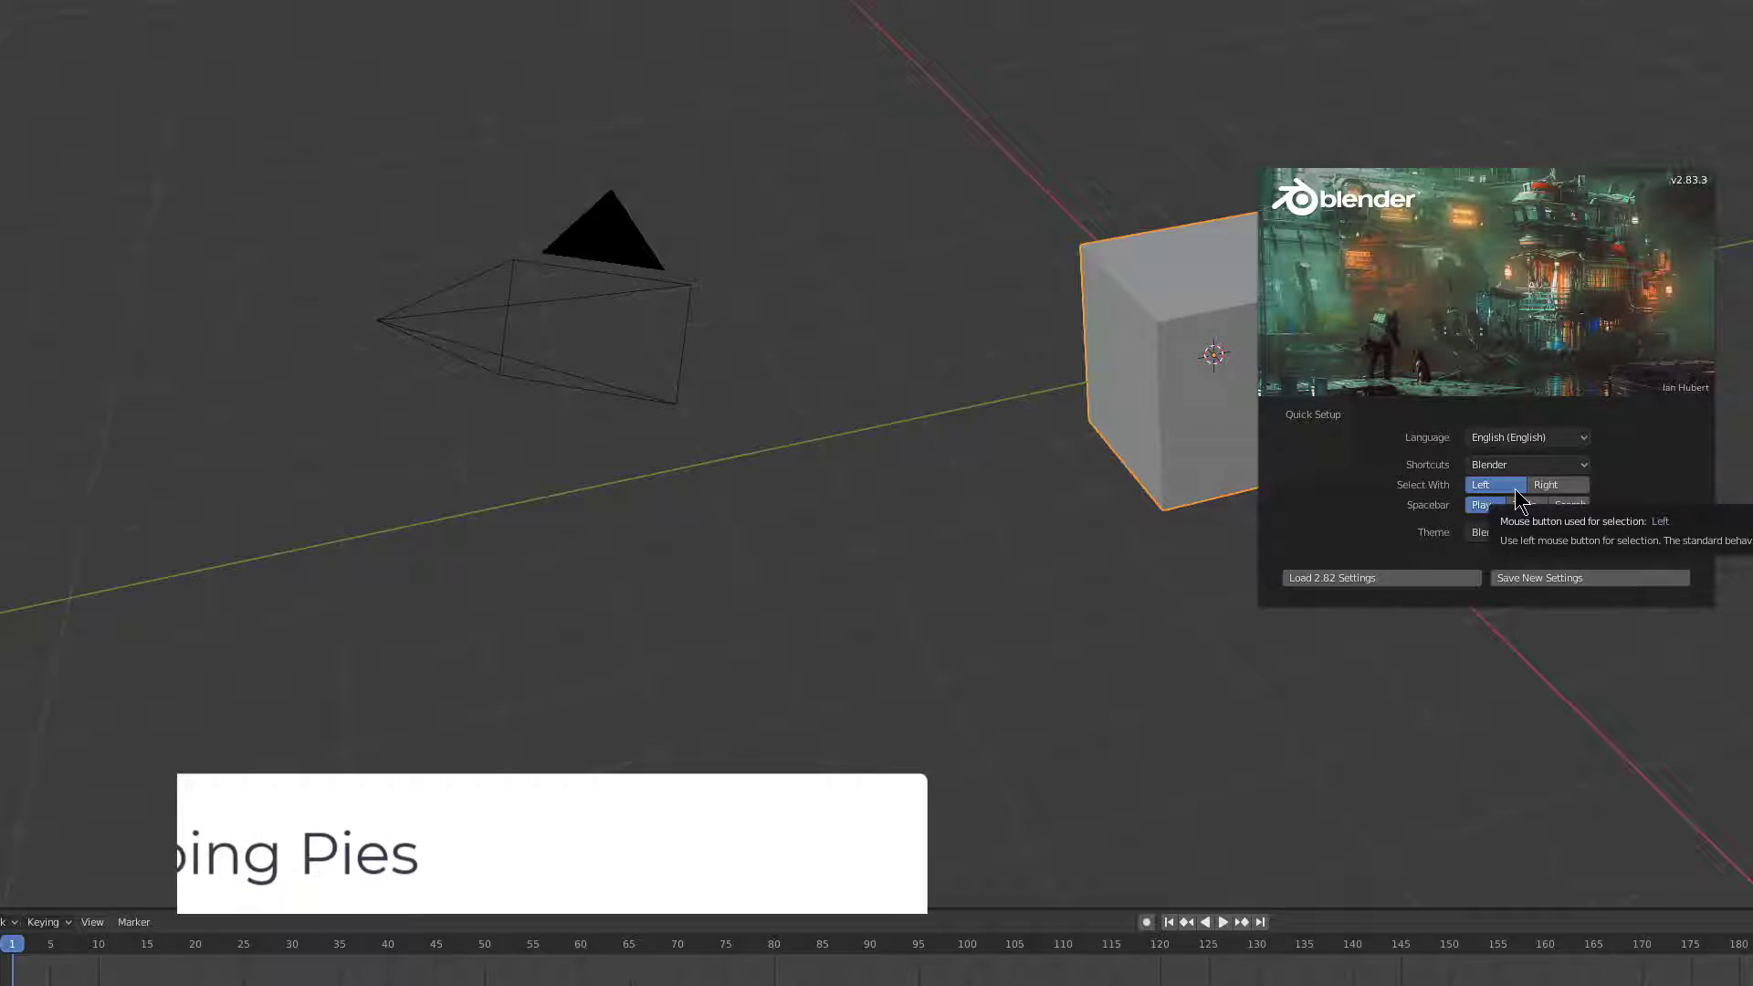
In the splash Quick Setup, set Spacebar to Search and save it as the new settings
left_click(1570, 505)
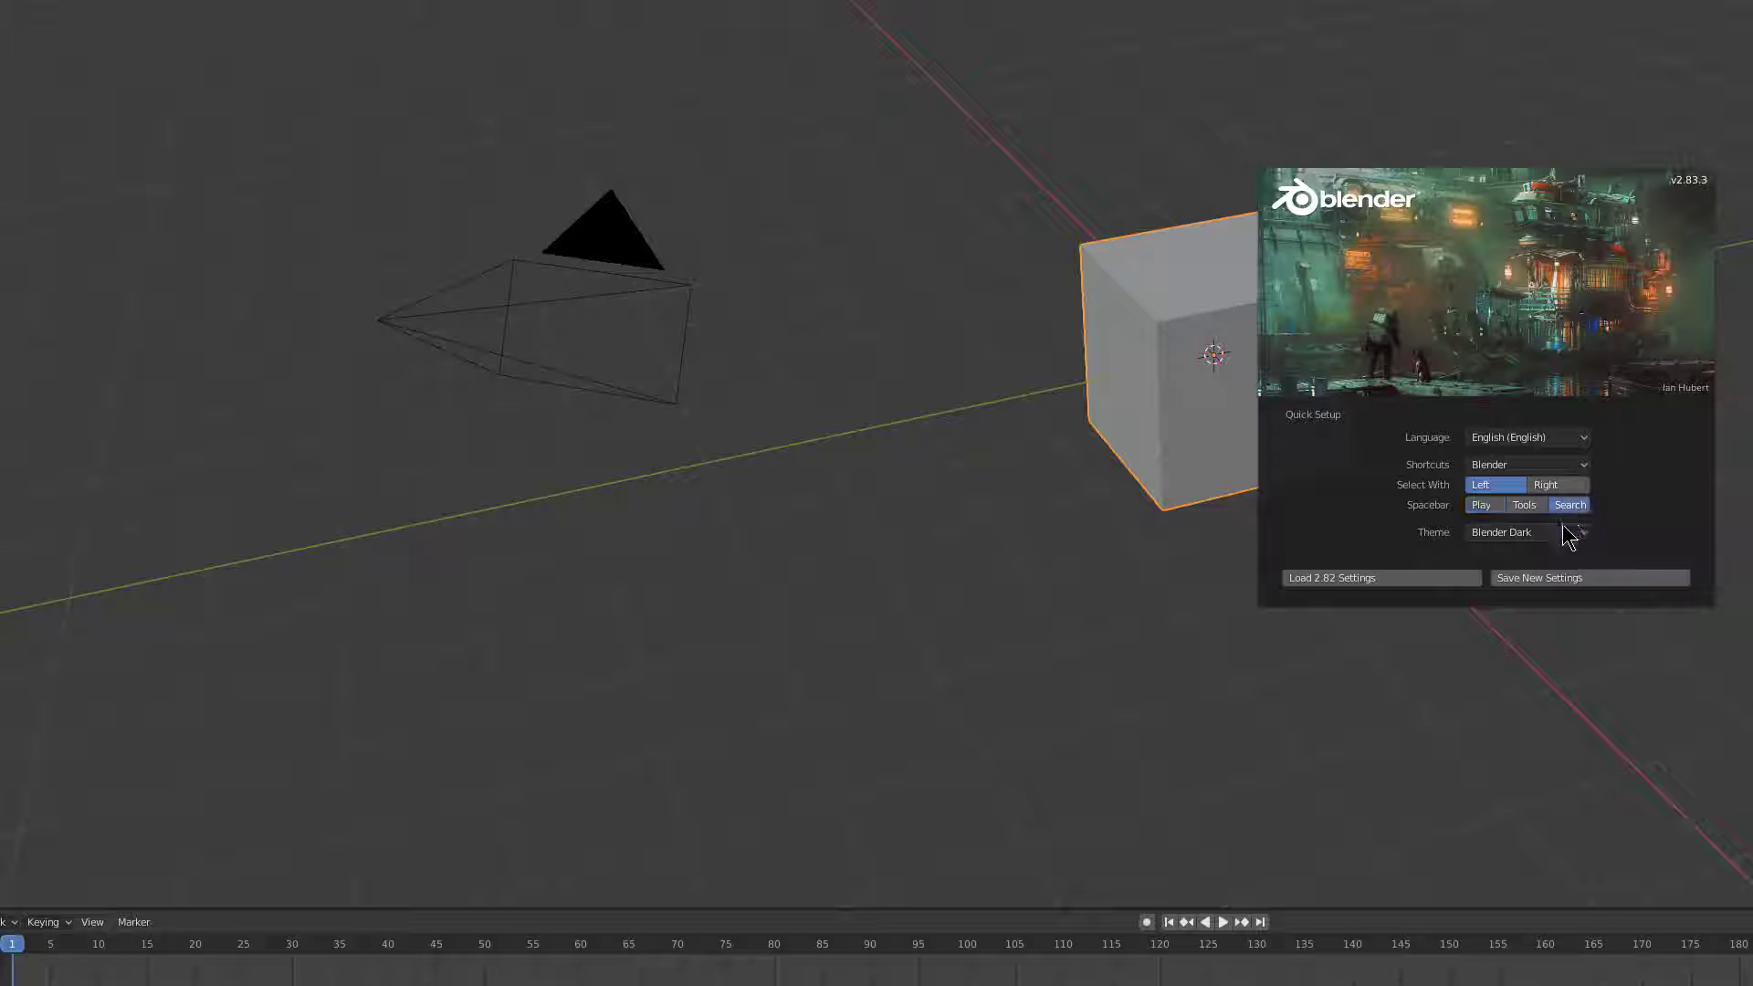
left_click(1552, 578)
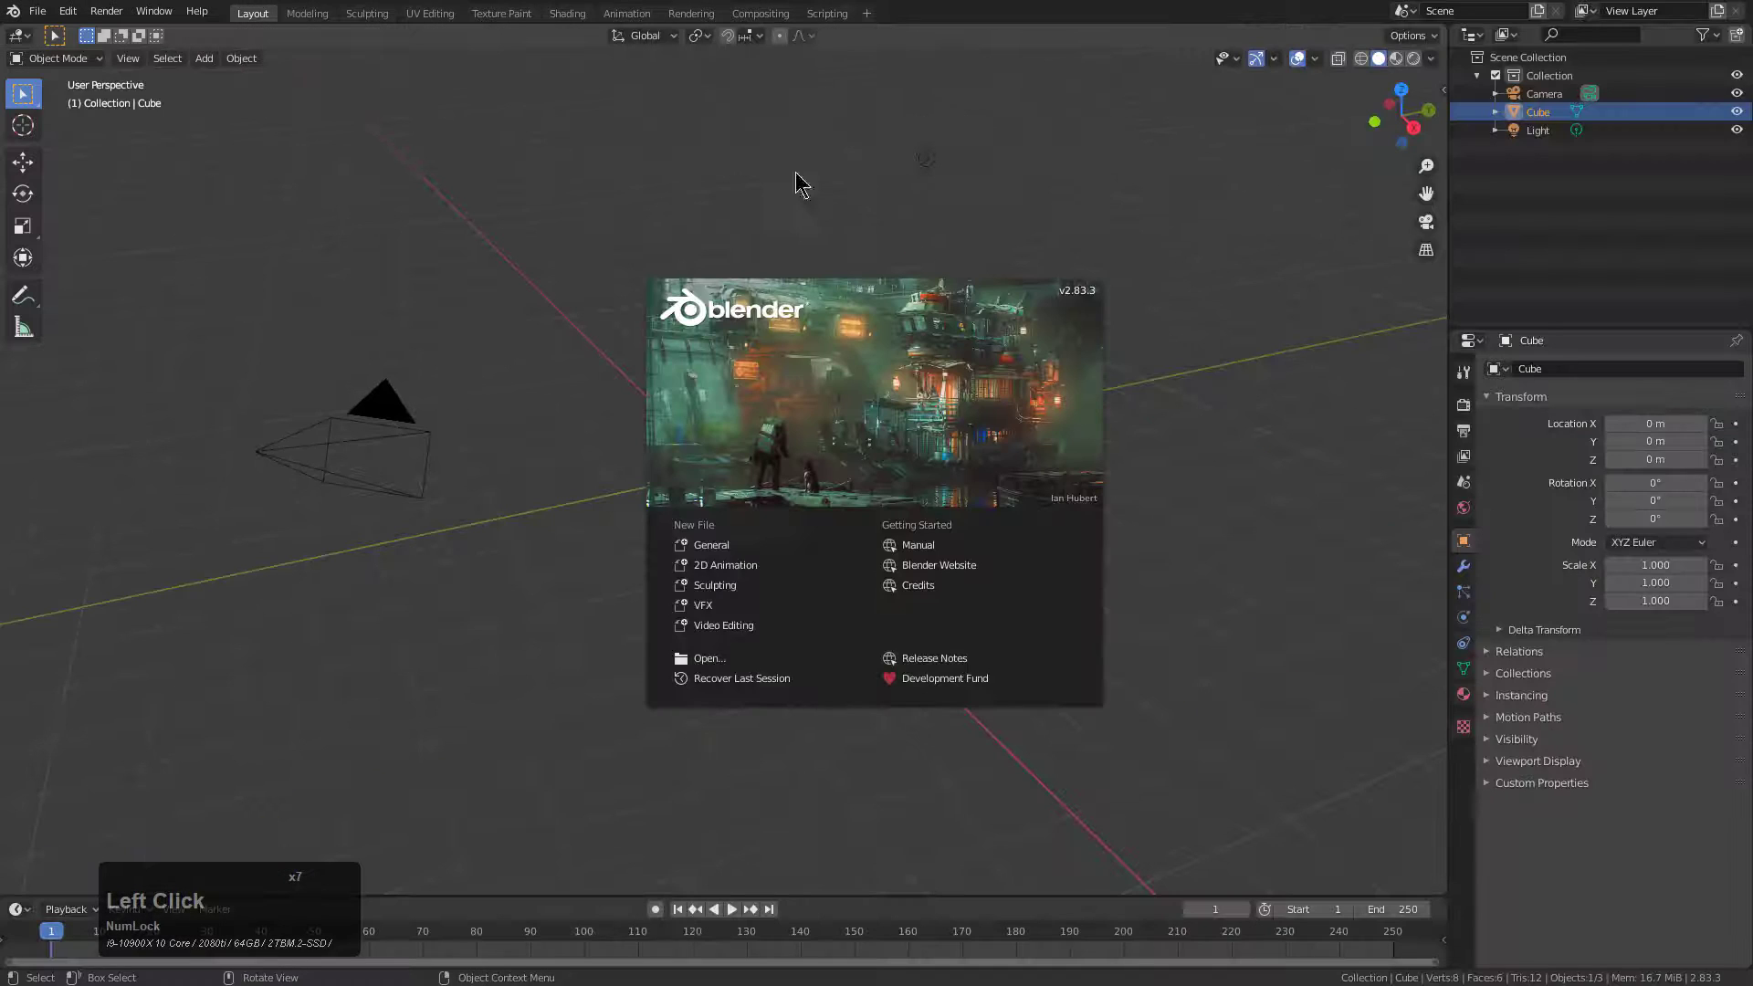
Dismiss the splash, orbit around the default cube, and bring up the Shift+S snapping pie
left_click(585, 274)
scroll(771, 415, "up", 3)
key("shift+s")
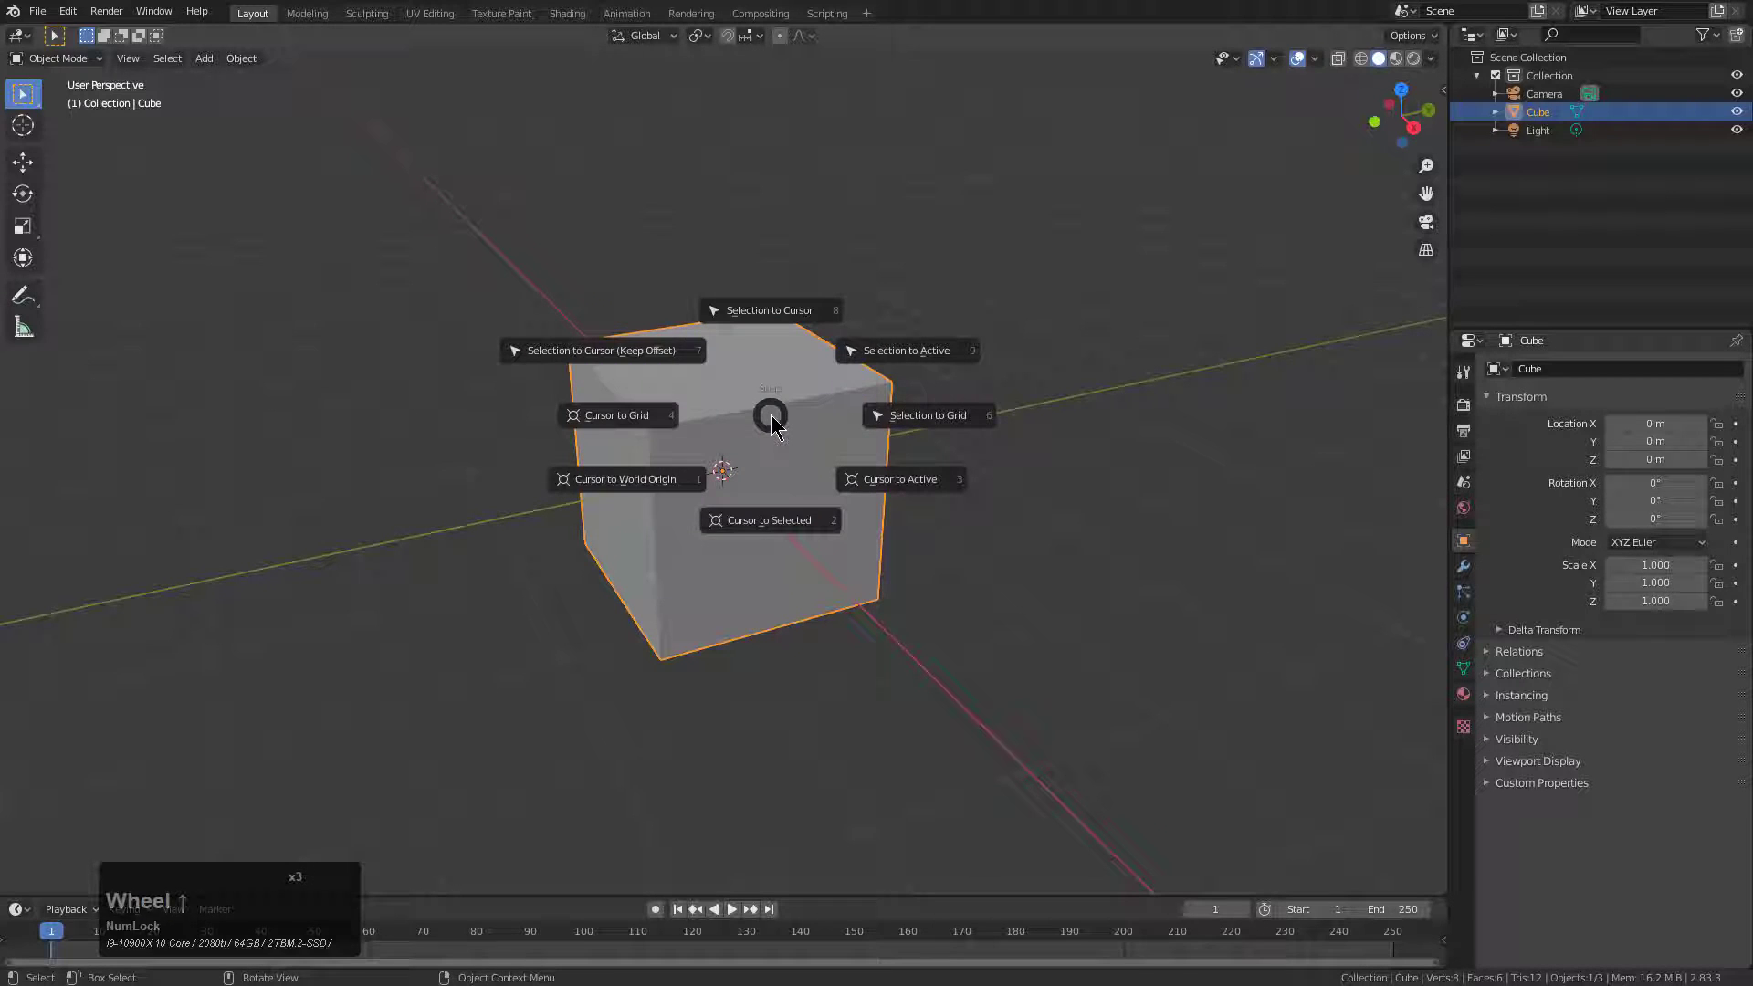
middle_click_drag(771, 422, 764, 493)
key("shift+s")
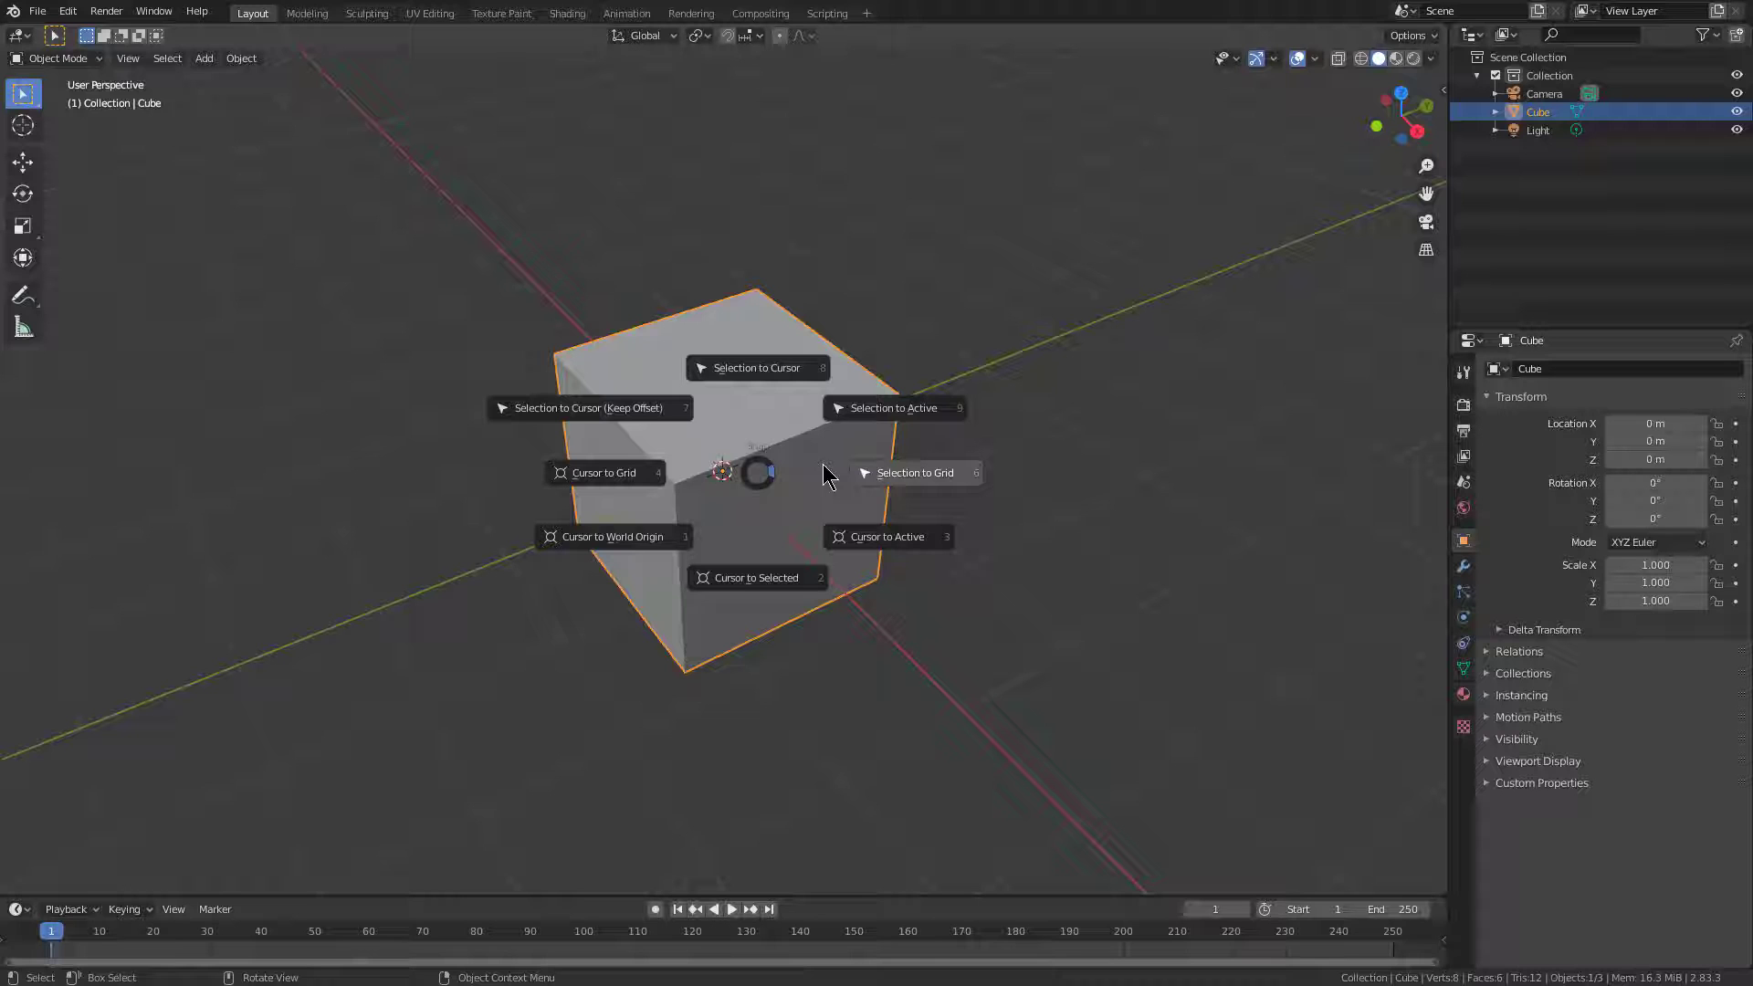
In Edit Mode, snap the 3D cursor to the centre of the cube's bottom face
left_click(767, 573)
middle_click_drag(778, 581, 728, 579)
scroll(823, 462, "up", 3)
key("Tab")
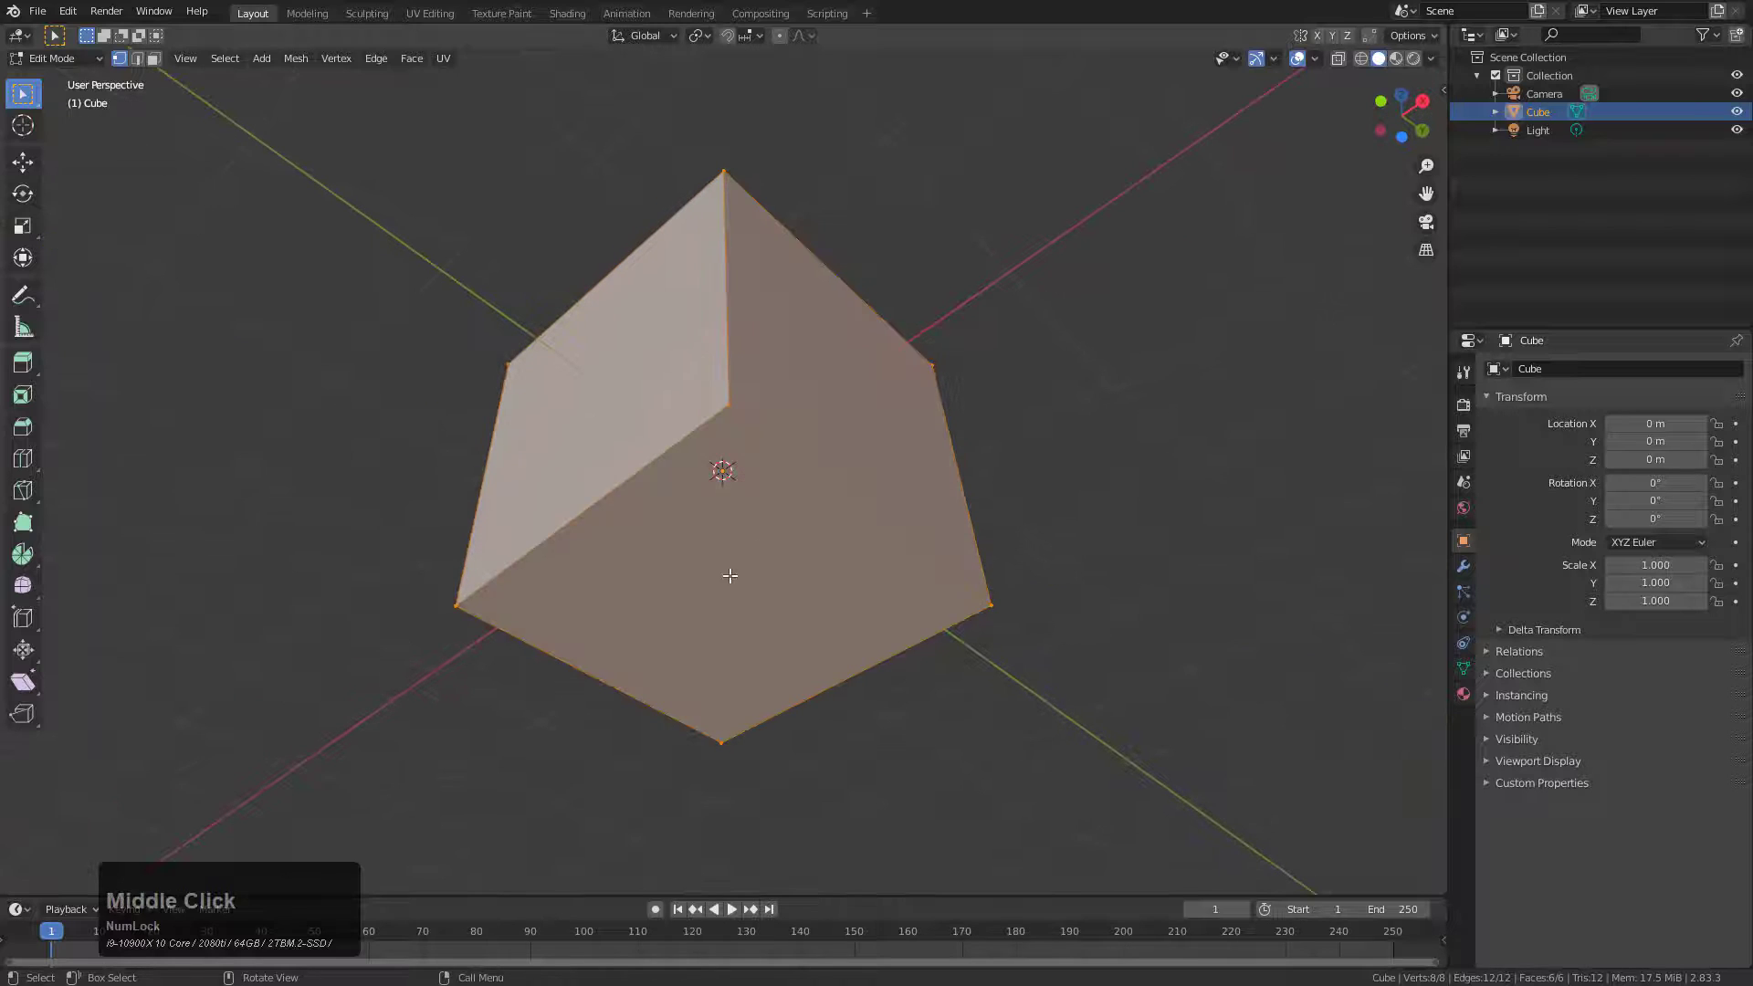
key("3")
left_click(783, 520)
key("shift+s")
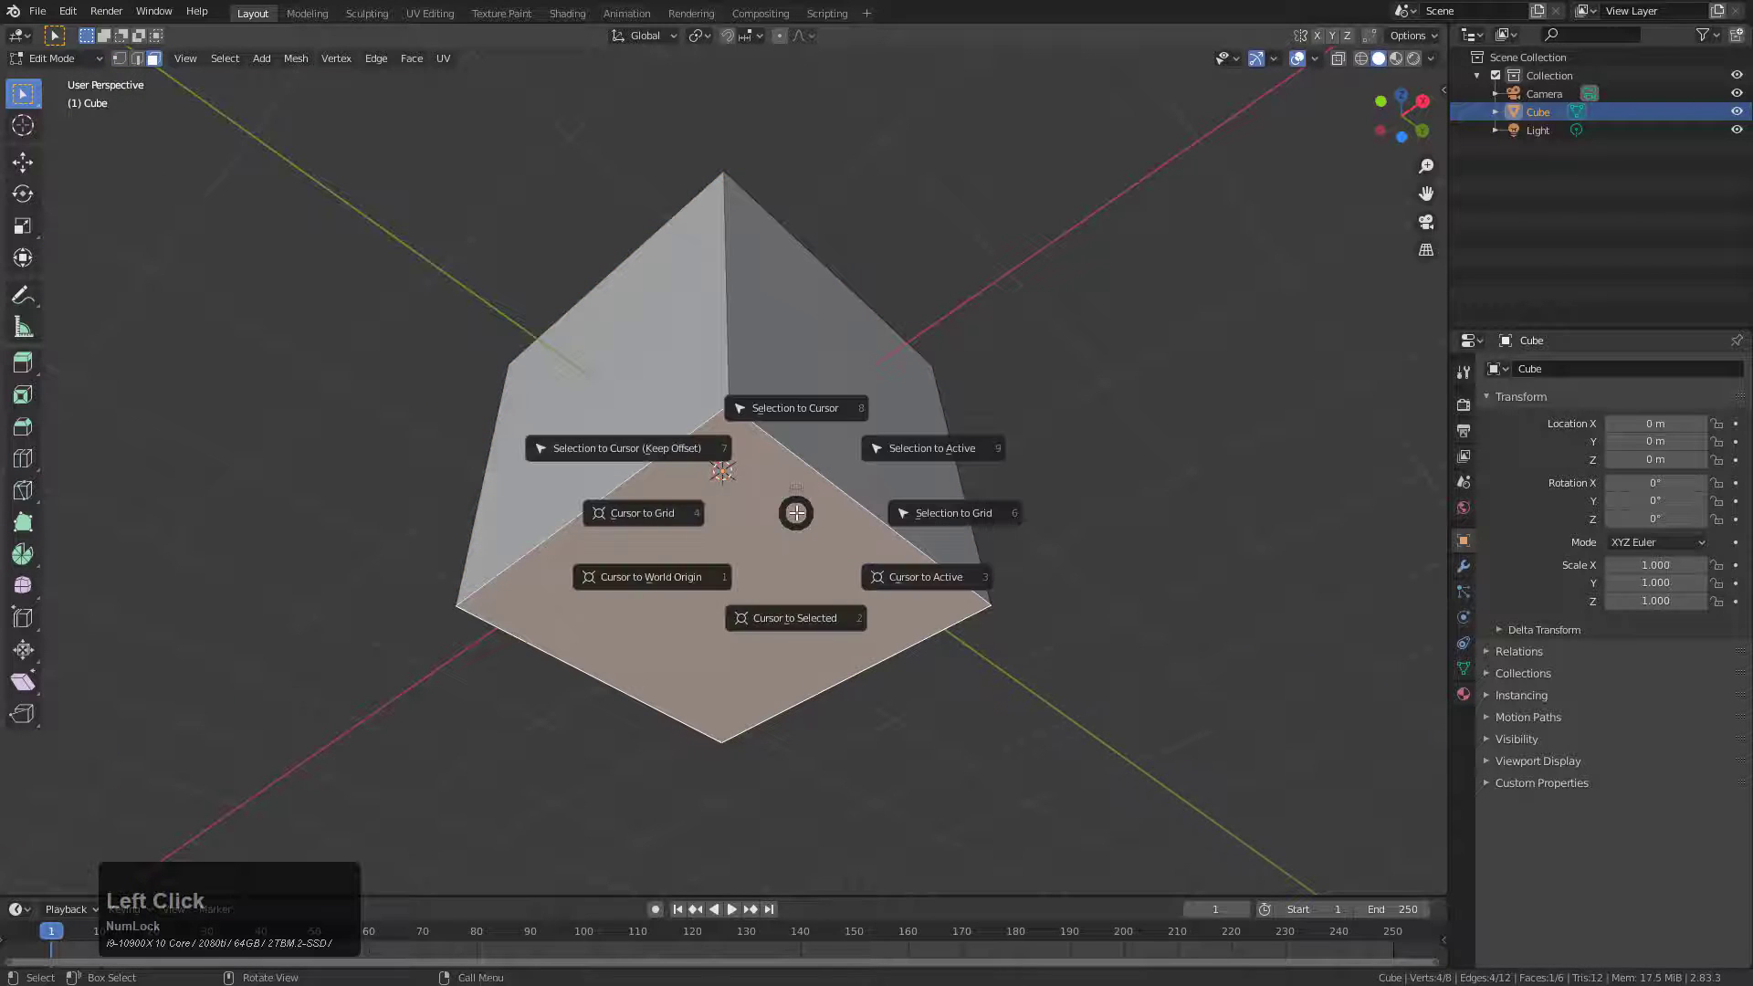
left_click(795, 621)
Set the cube's origin to the 3D cursor, giving Location Z -1 m, and begin scaling
key("Tab")
scroll(657, 657, "up", 2)
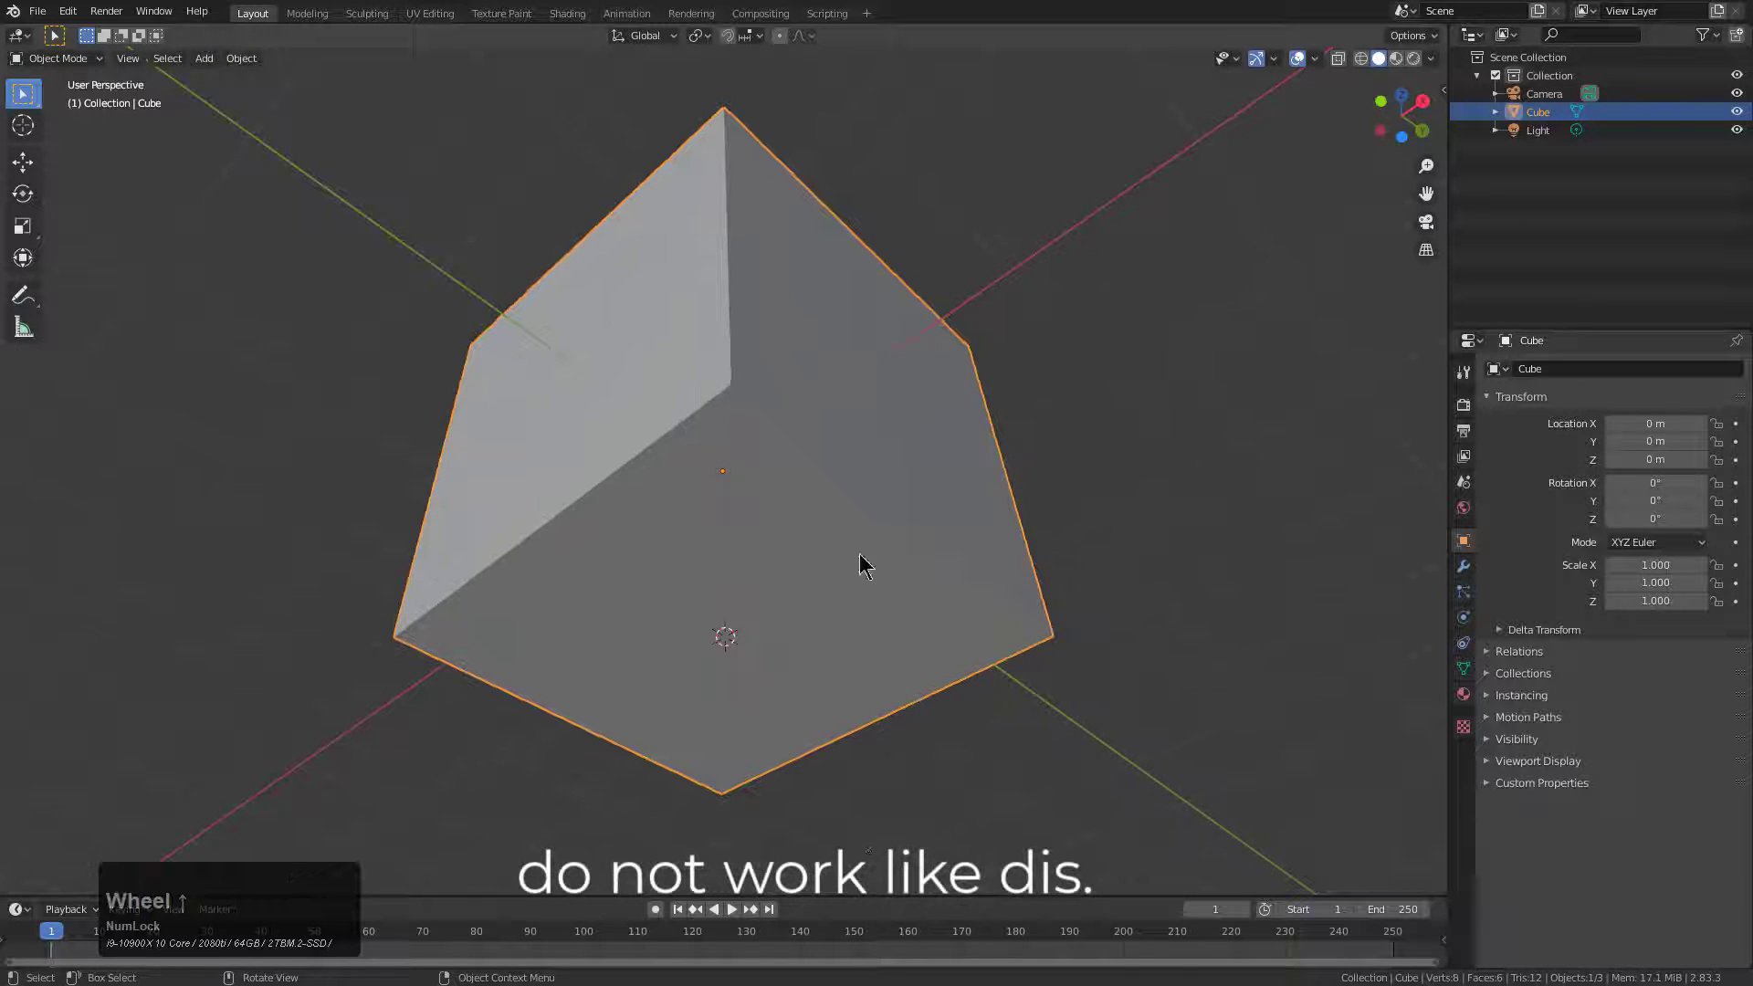
scroll(724, 485, "down", 3)
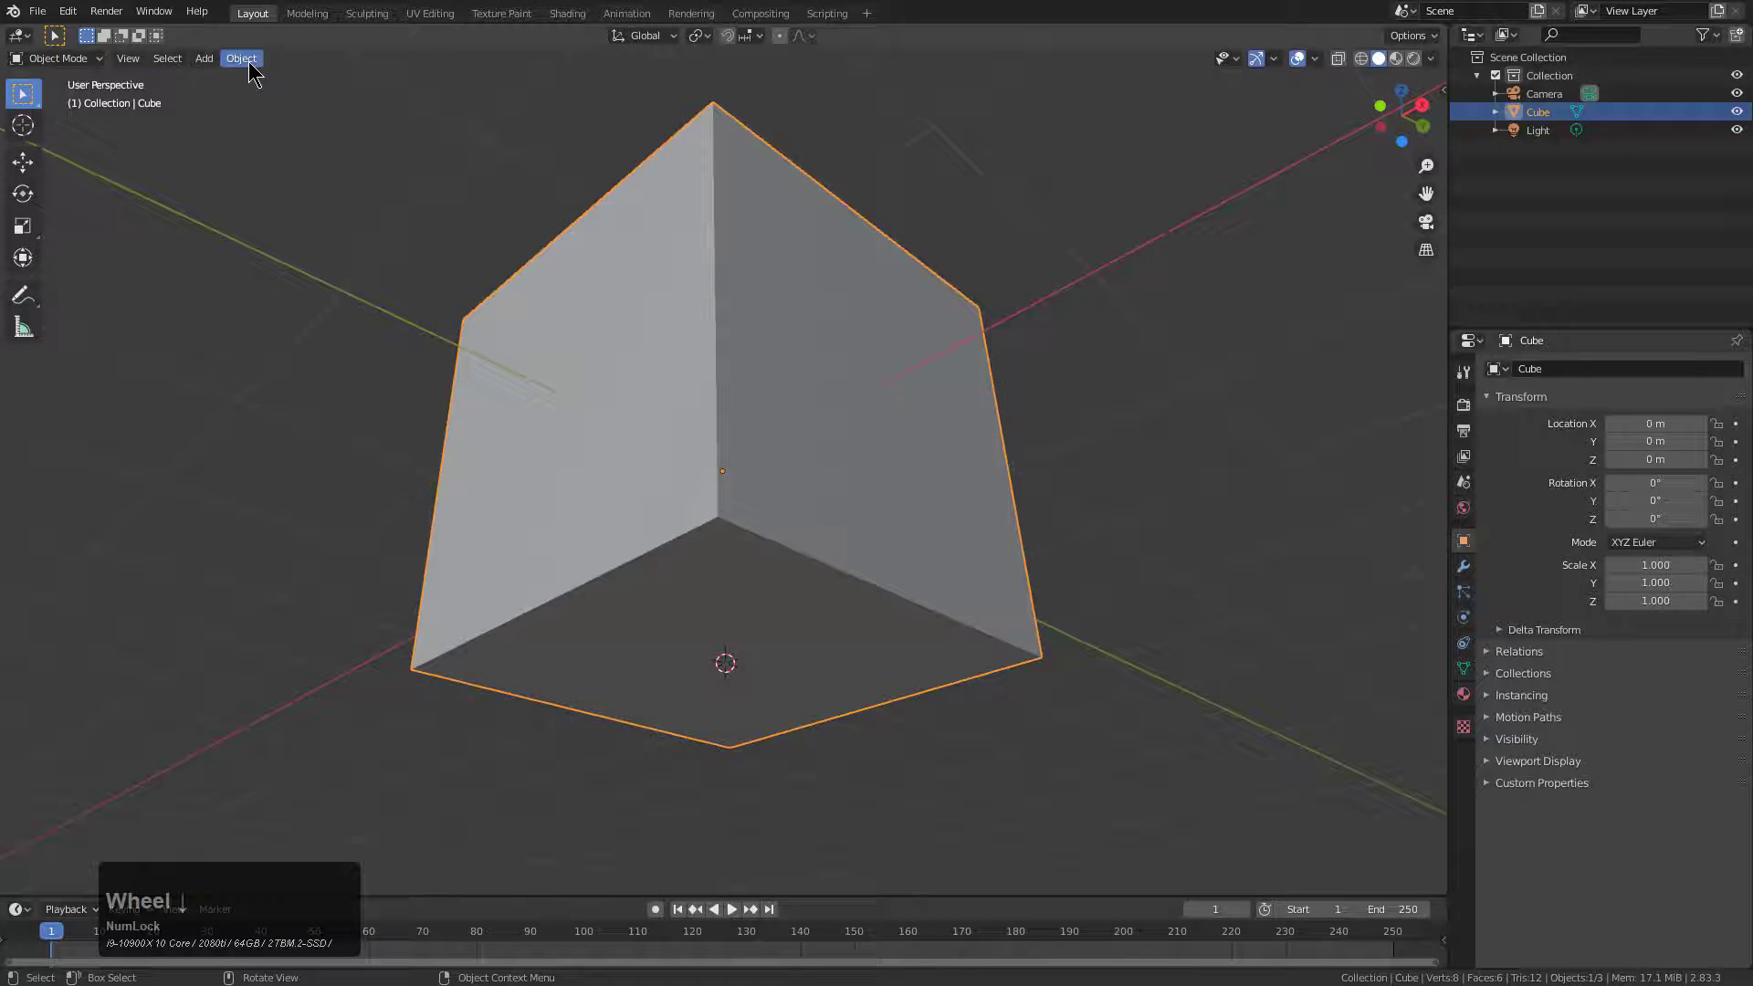
left_click(245, 59)
mouse_move(345, 101)
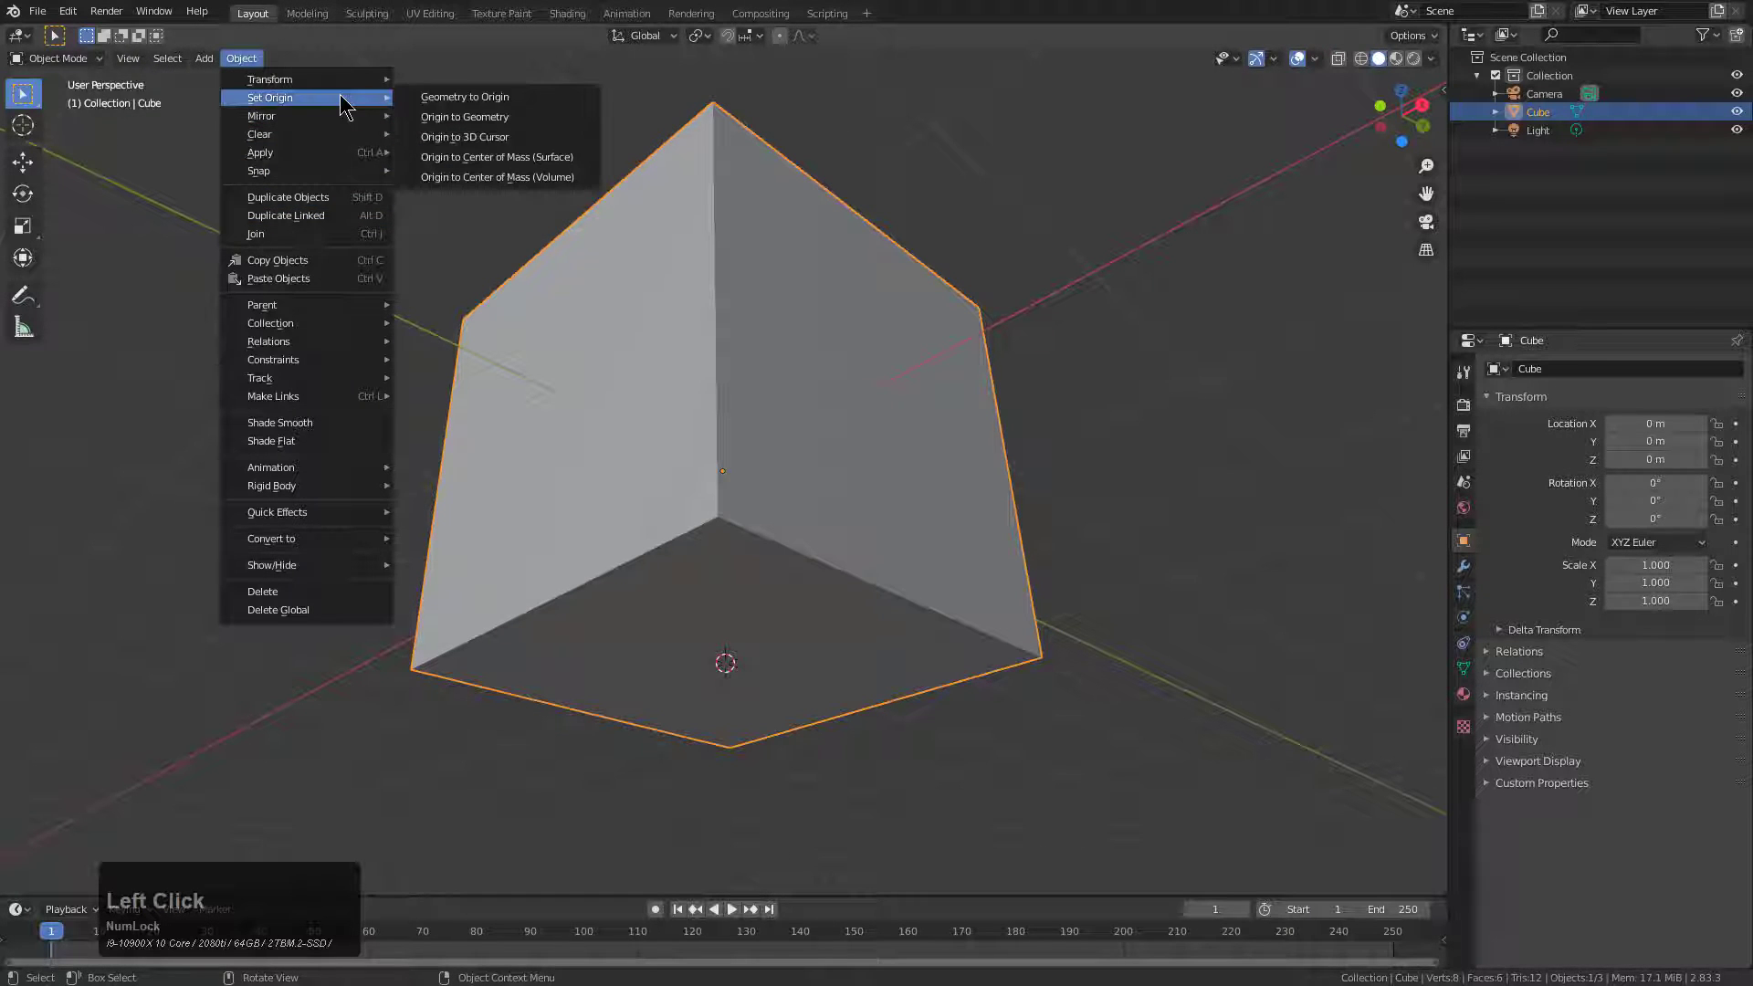
left_click(489, 146)
middle_click_drag(744, 477, 849, 598)
scroll(867, 621, "down", 4)
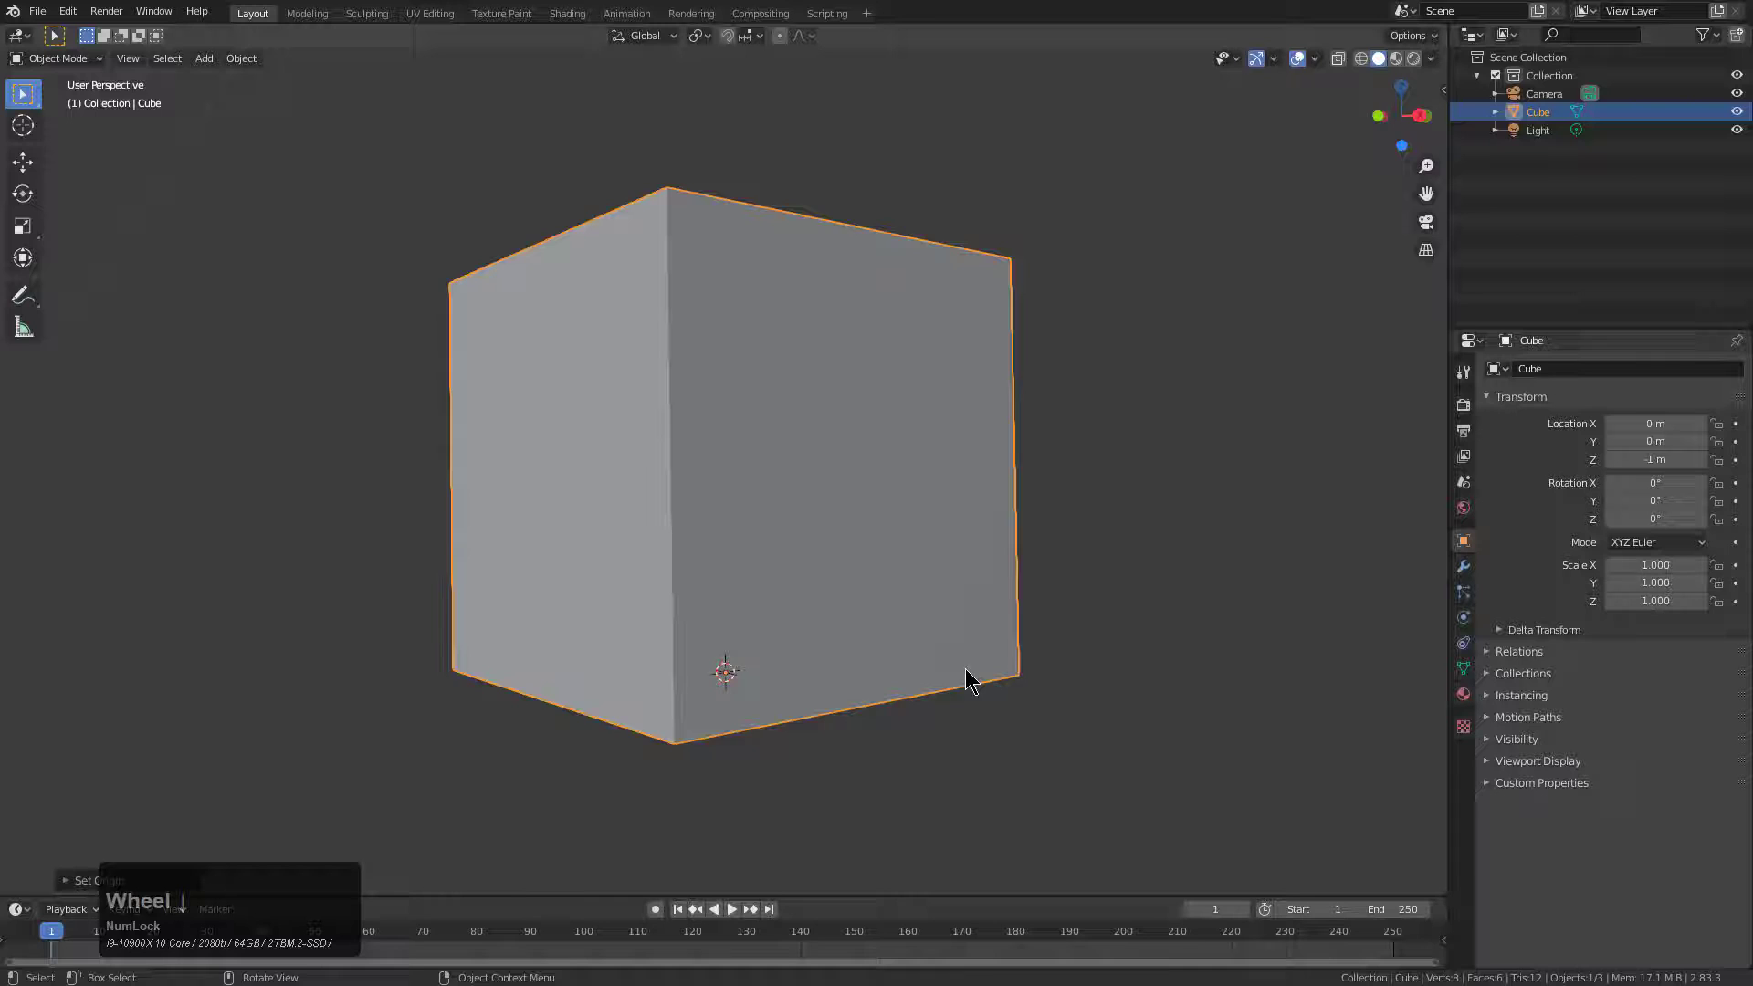
scroll(794, 598, "down", 1)
key("s")
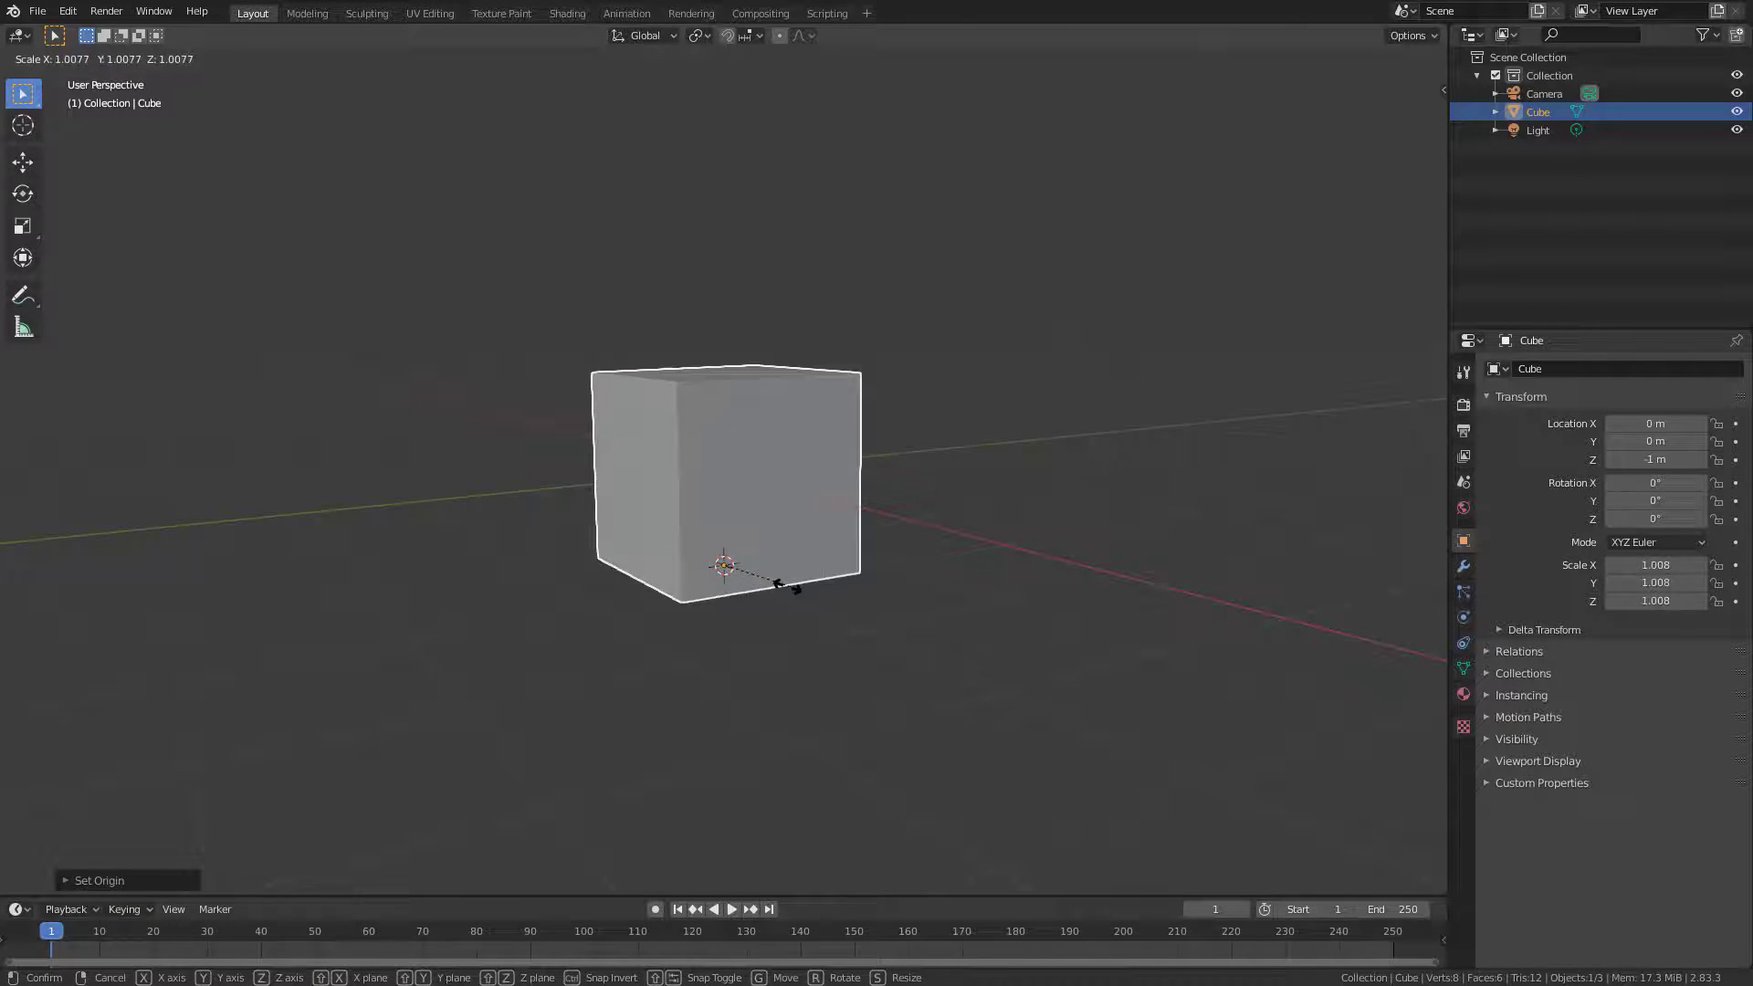
Cancel the scale and snap the 3D cursor to the cube's top-right edge in Edit Mode
right_click(803, 589)
middle_click_drag(802, 594, 803, 534)
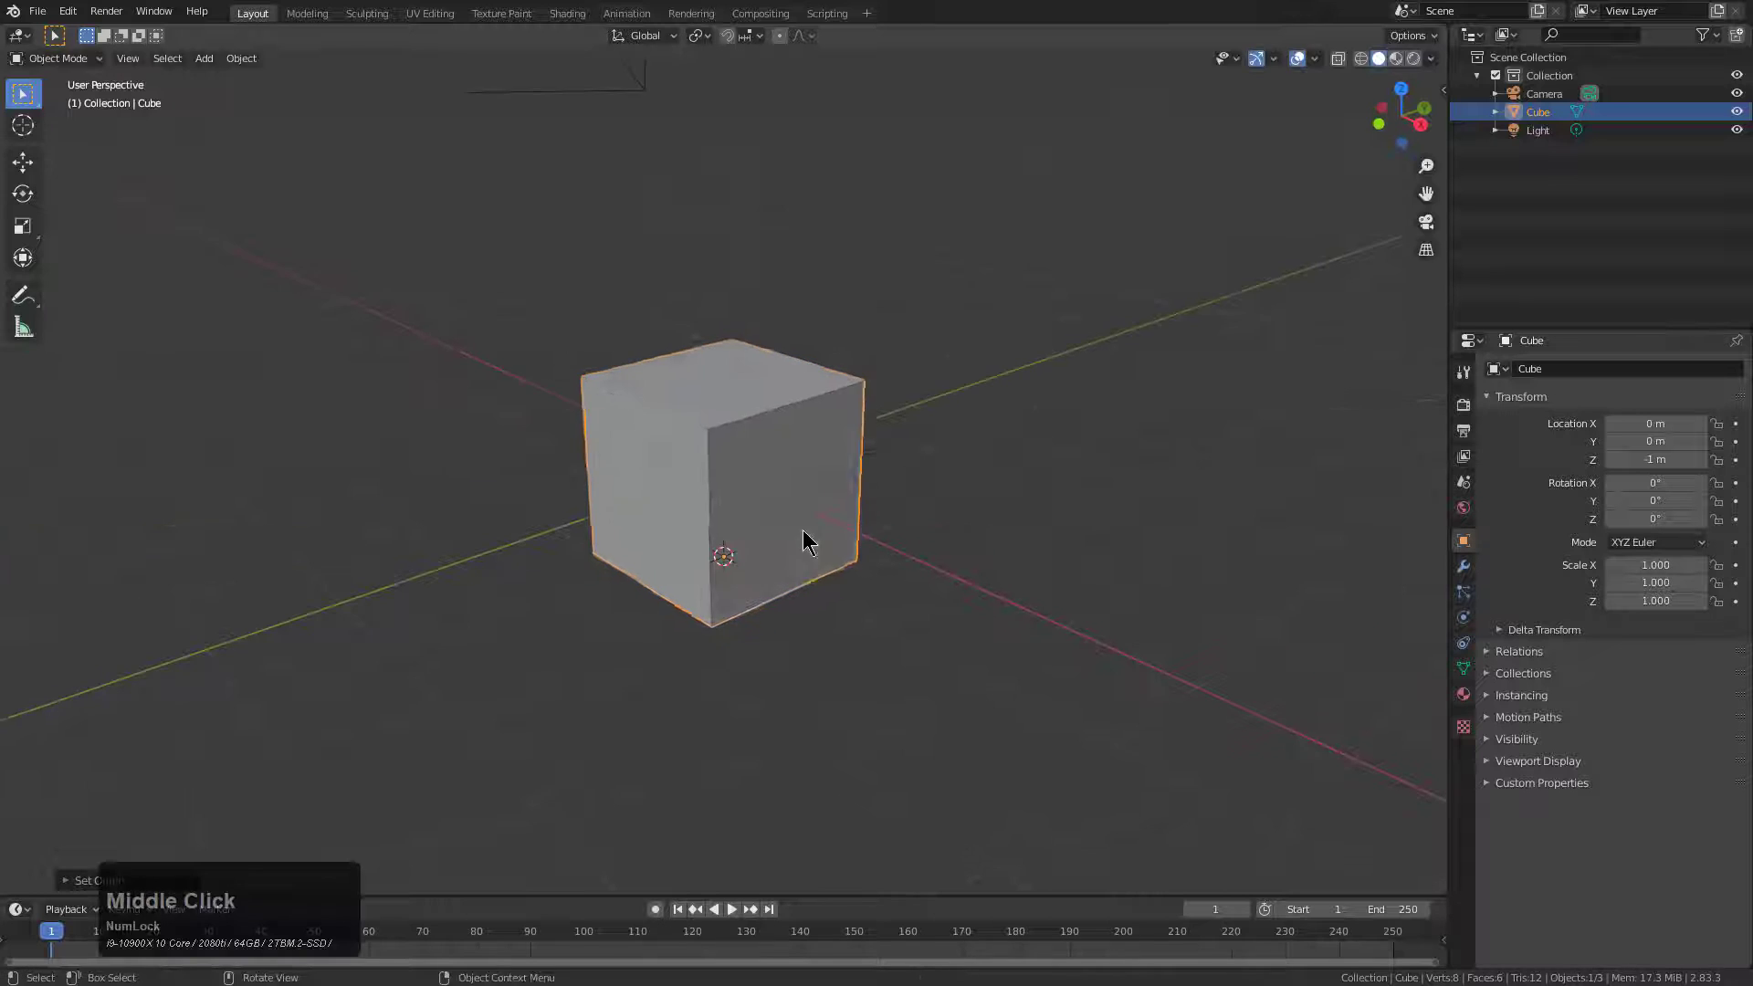
key("Tab")
scroll(799, 406, "up", 3)
left_click(800, 407)
key("2")
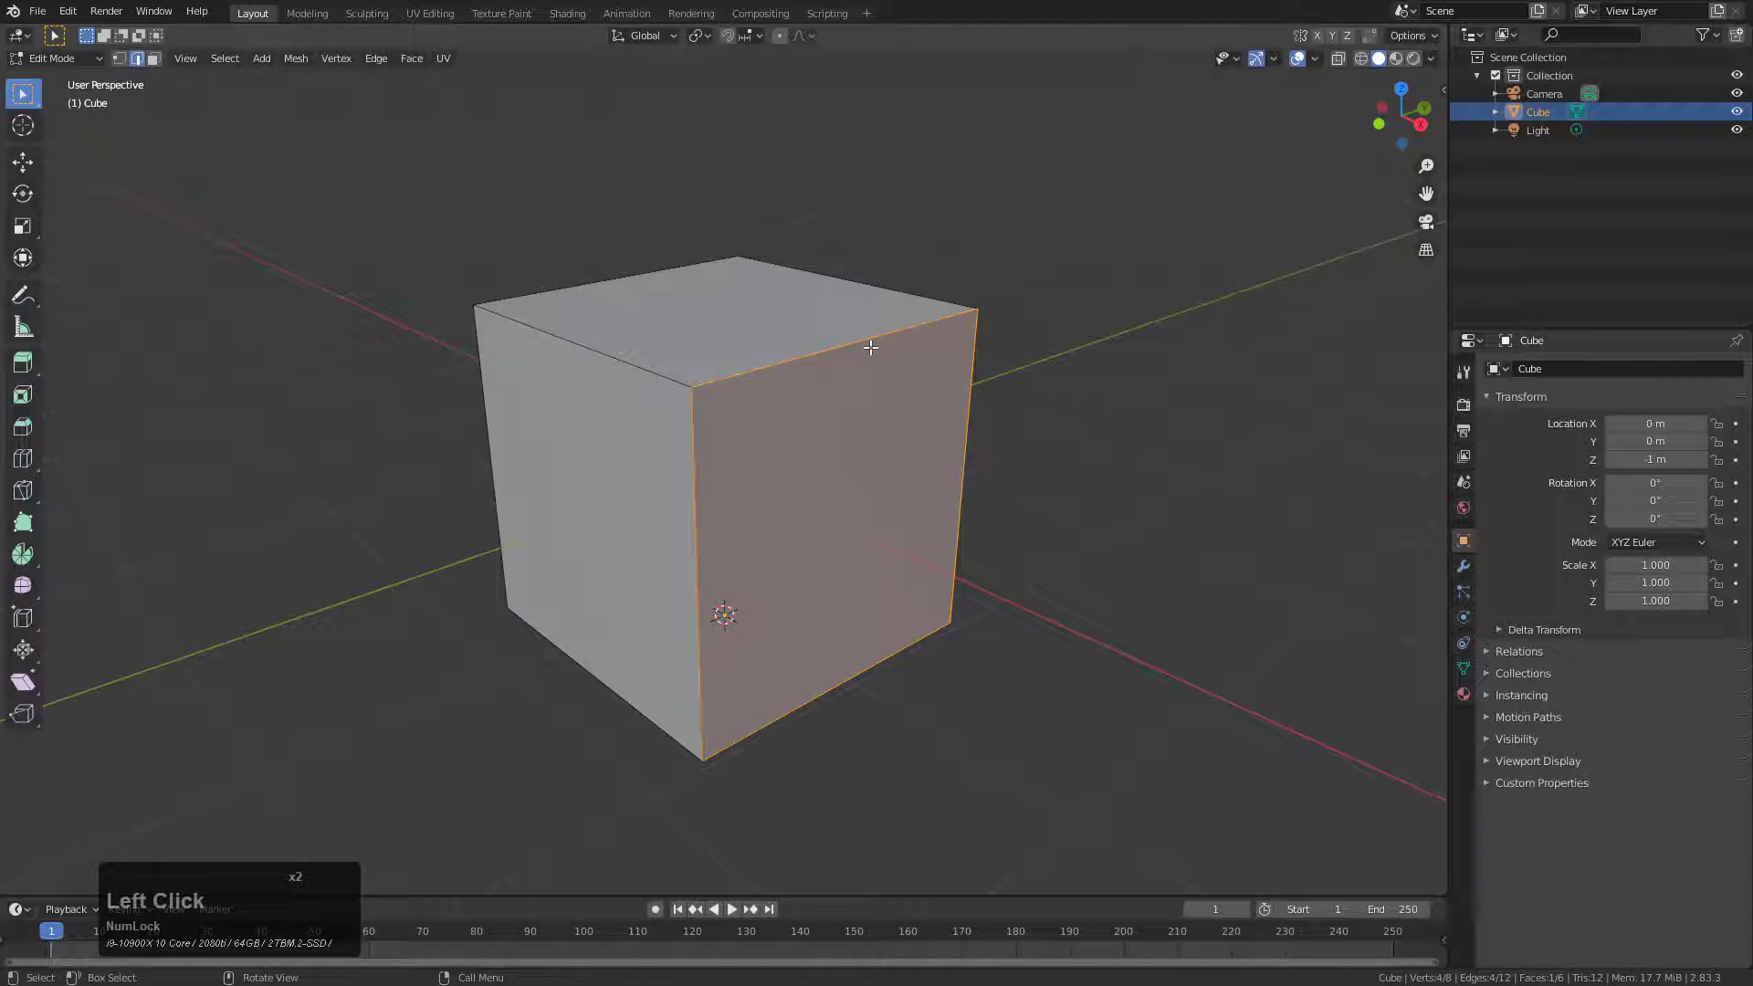
left_click(865, 353)
key("shift+s")
left_click(858, 471)
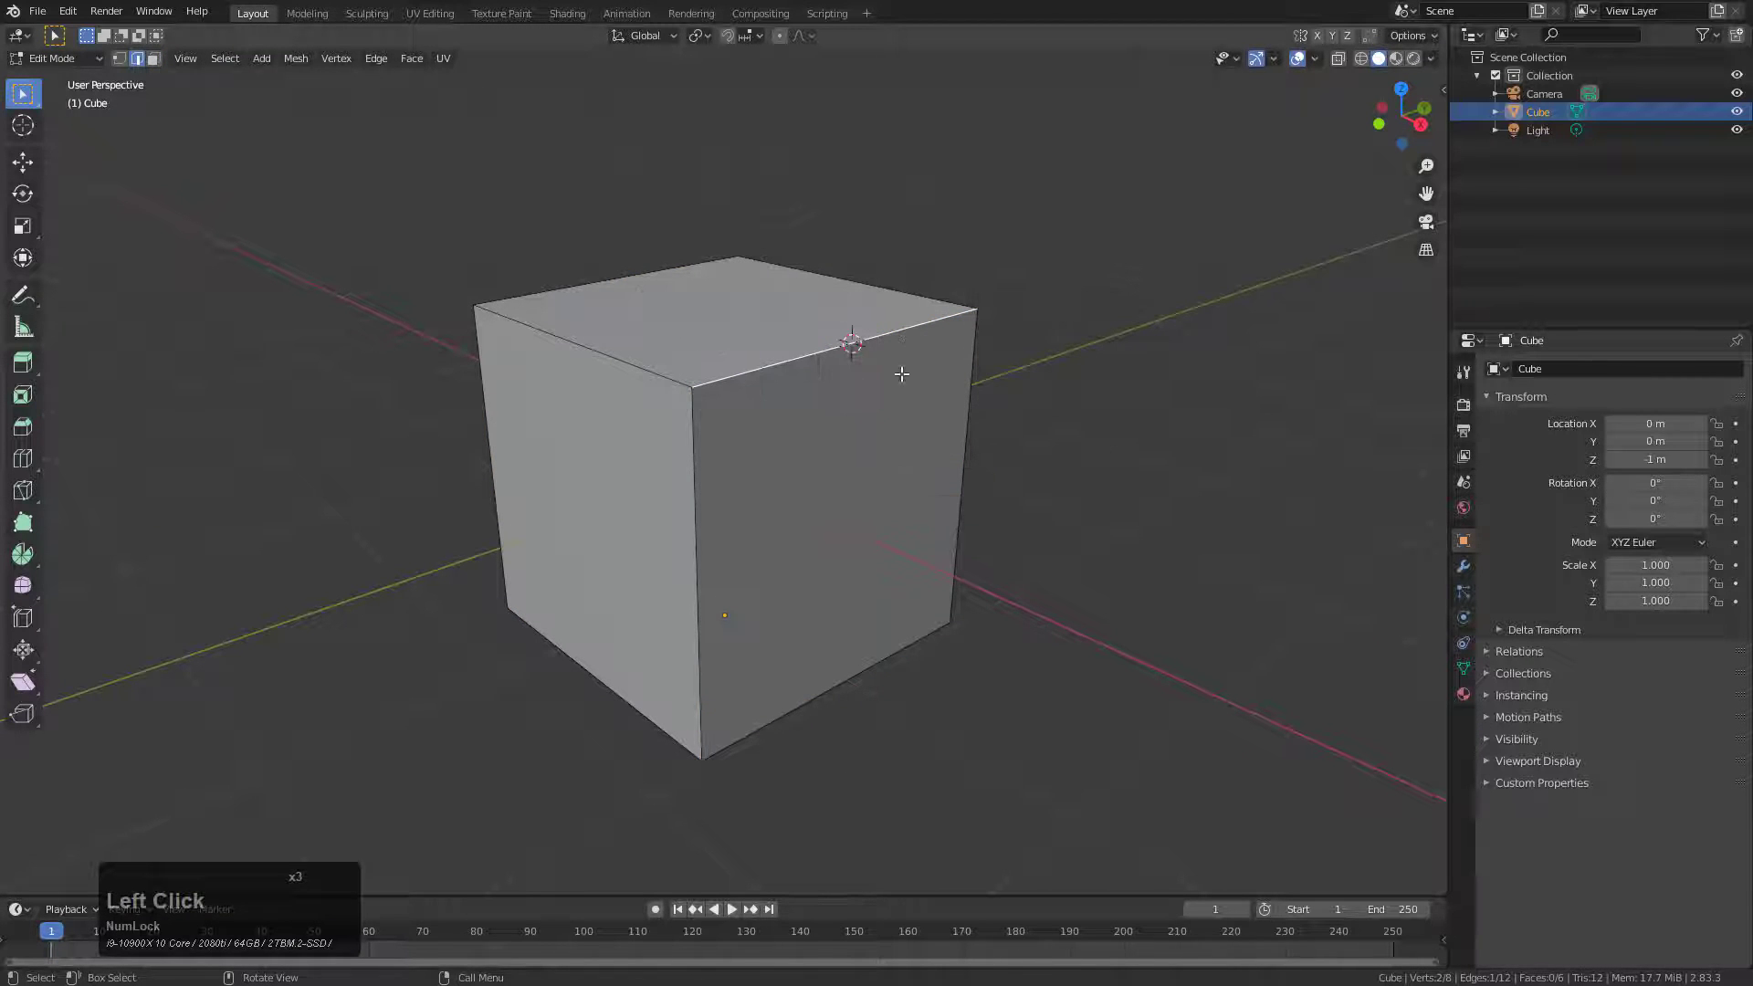
Set the cube's origin to the 3D cursor, placing it at X 1 m, Z 1 m
key("Tab")
left_click(241, 58)
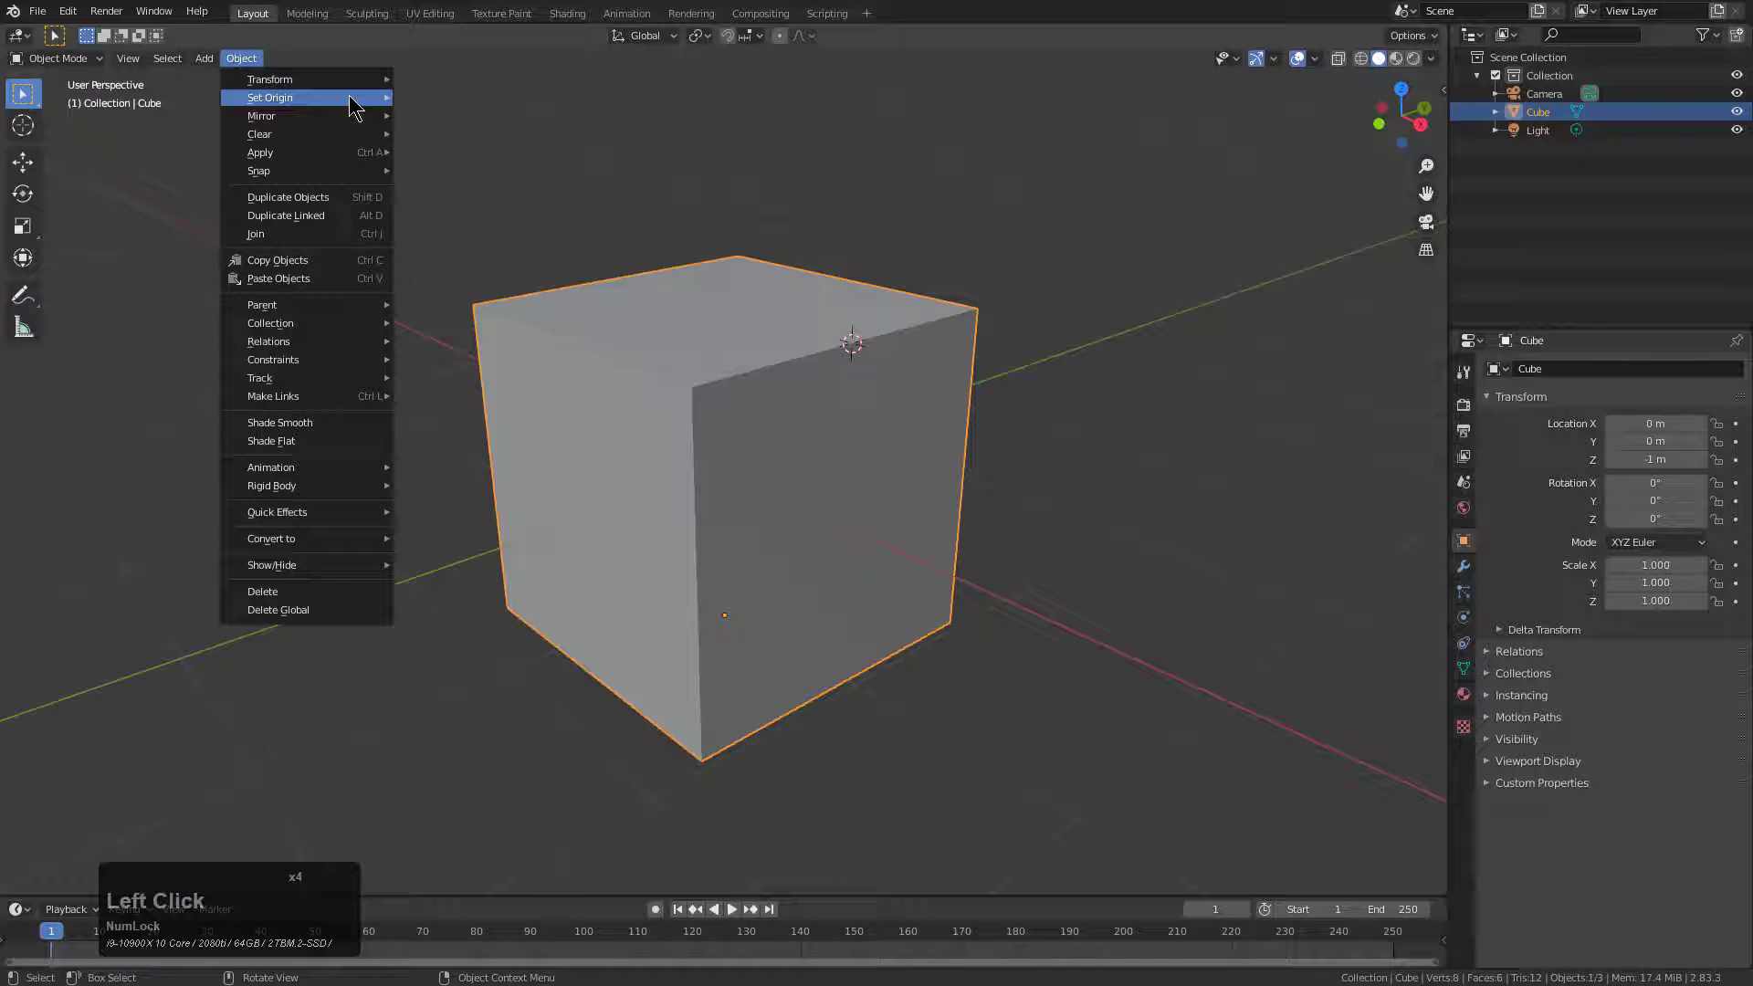
mouse_move(358, 99)
left_click(467, 137)
Test uniform and X-axis scaling from the edge origin, cancelling each, and dismiss the snapping pie
middle_click_drag(858, 402, 880, 420)
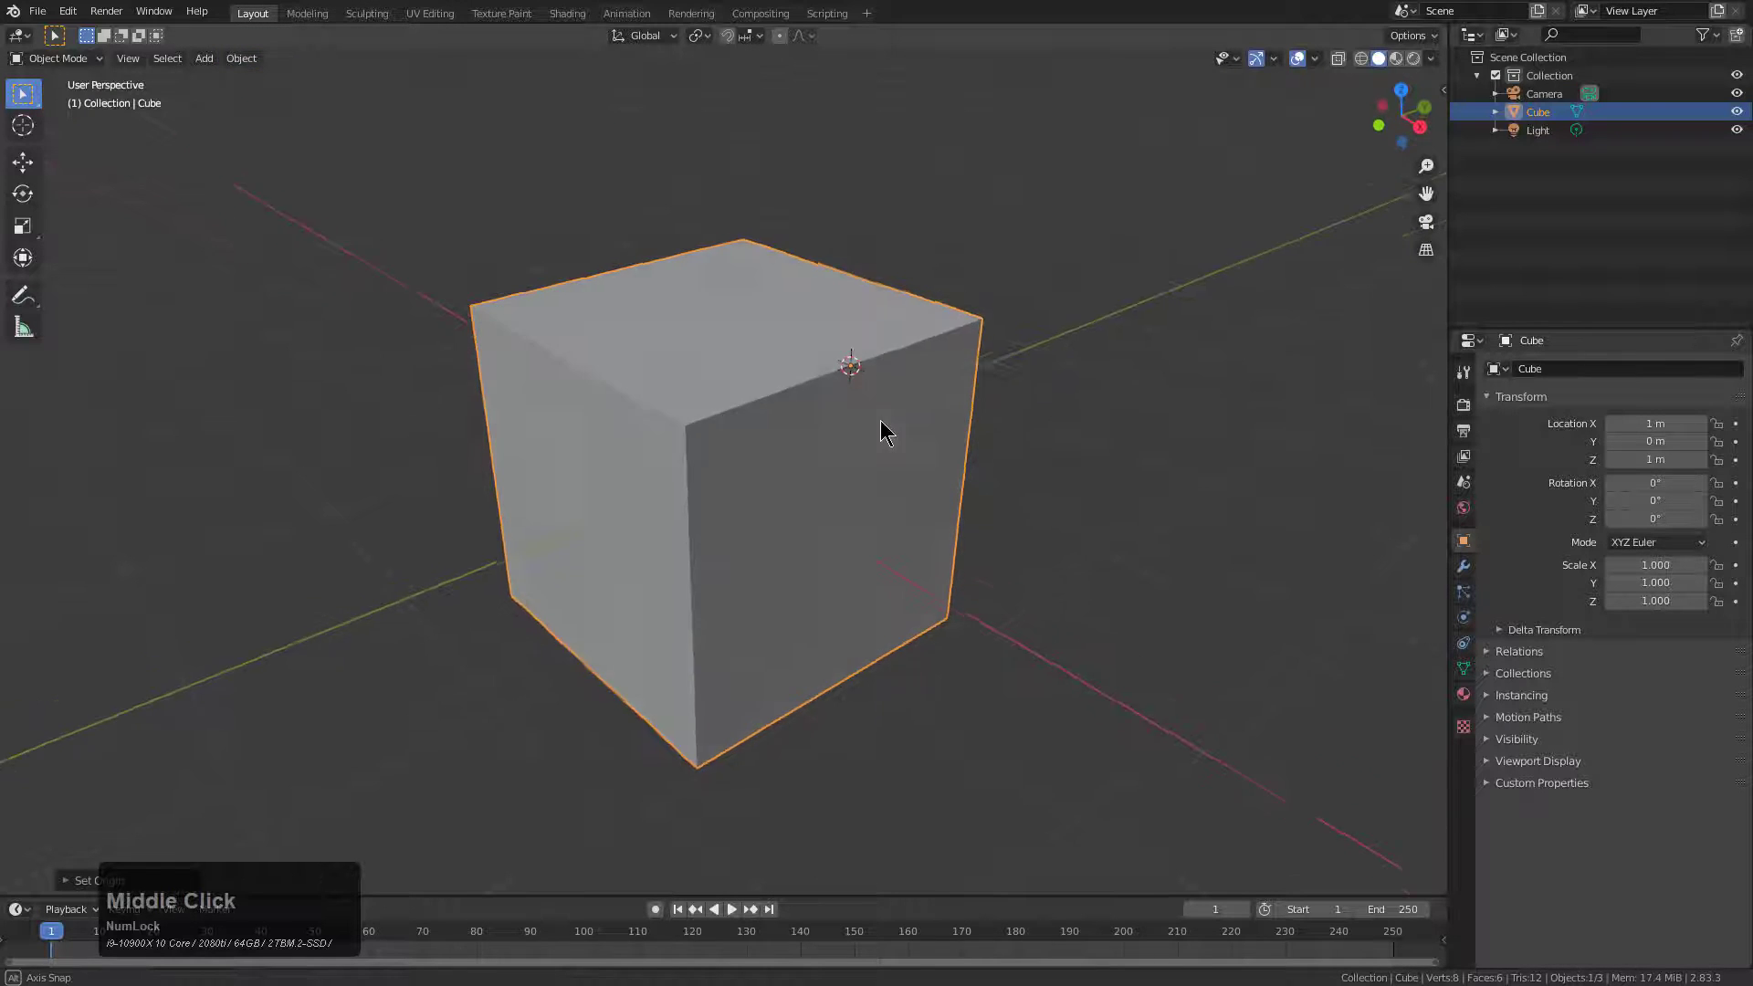
key("s")
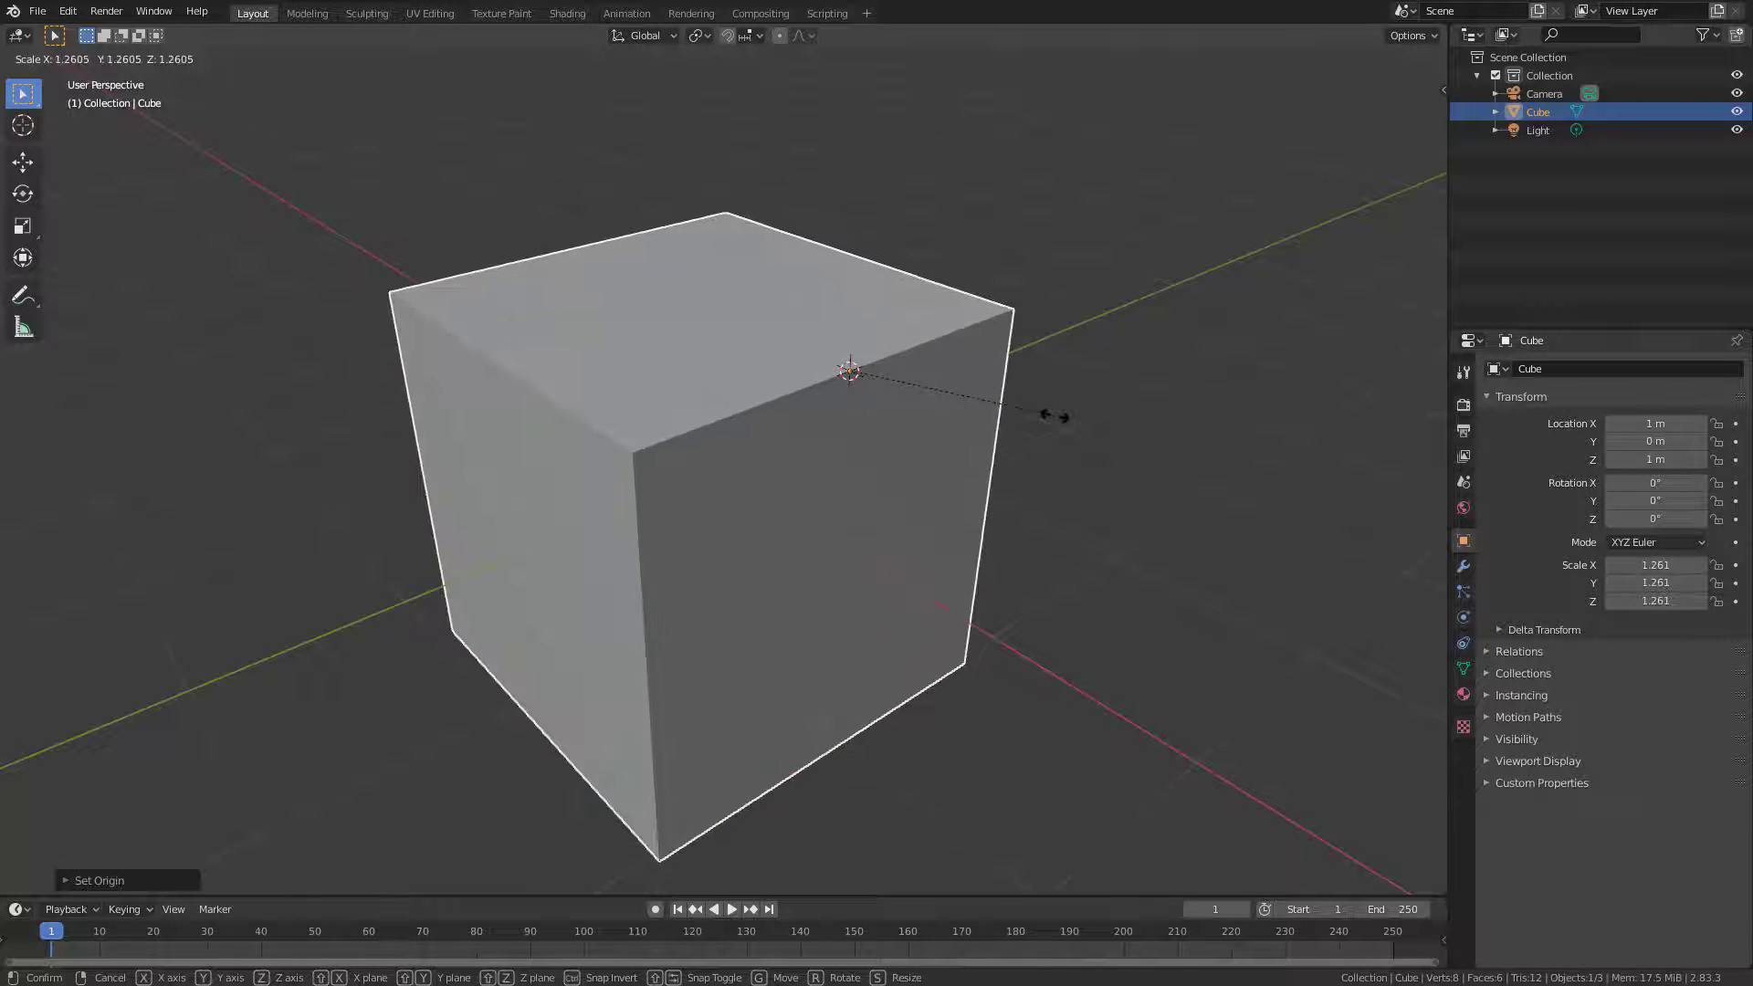
right_click(861, 423)
key("s")
key("x")
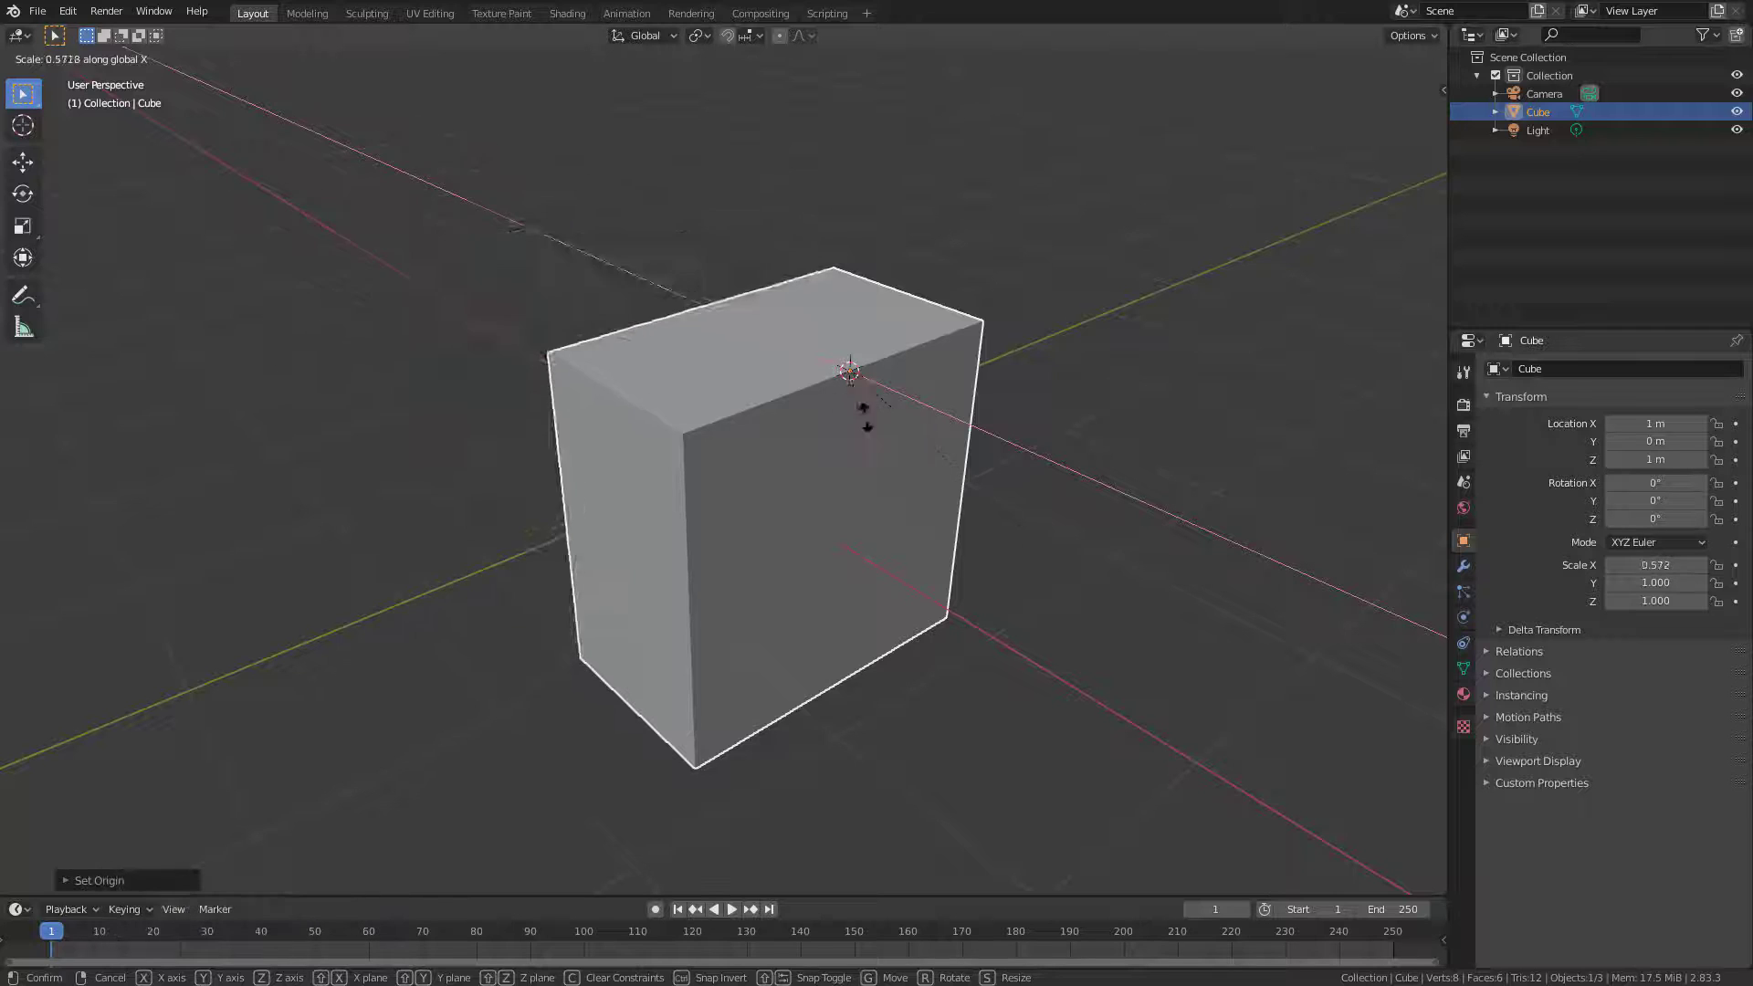
right_click(824, 411)
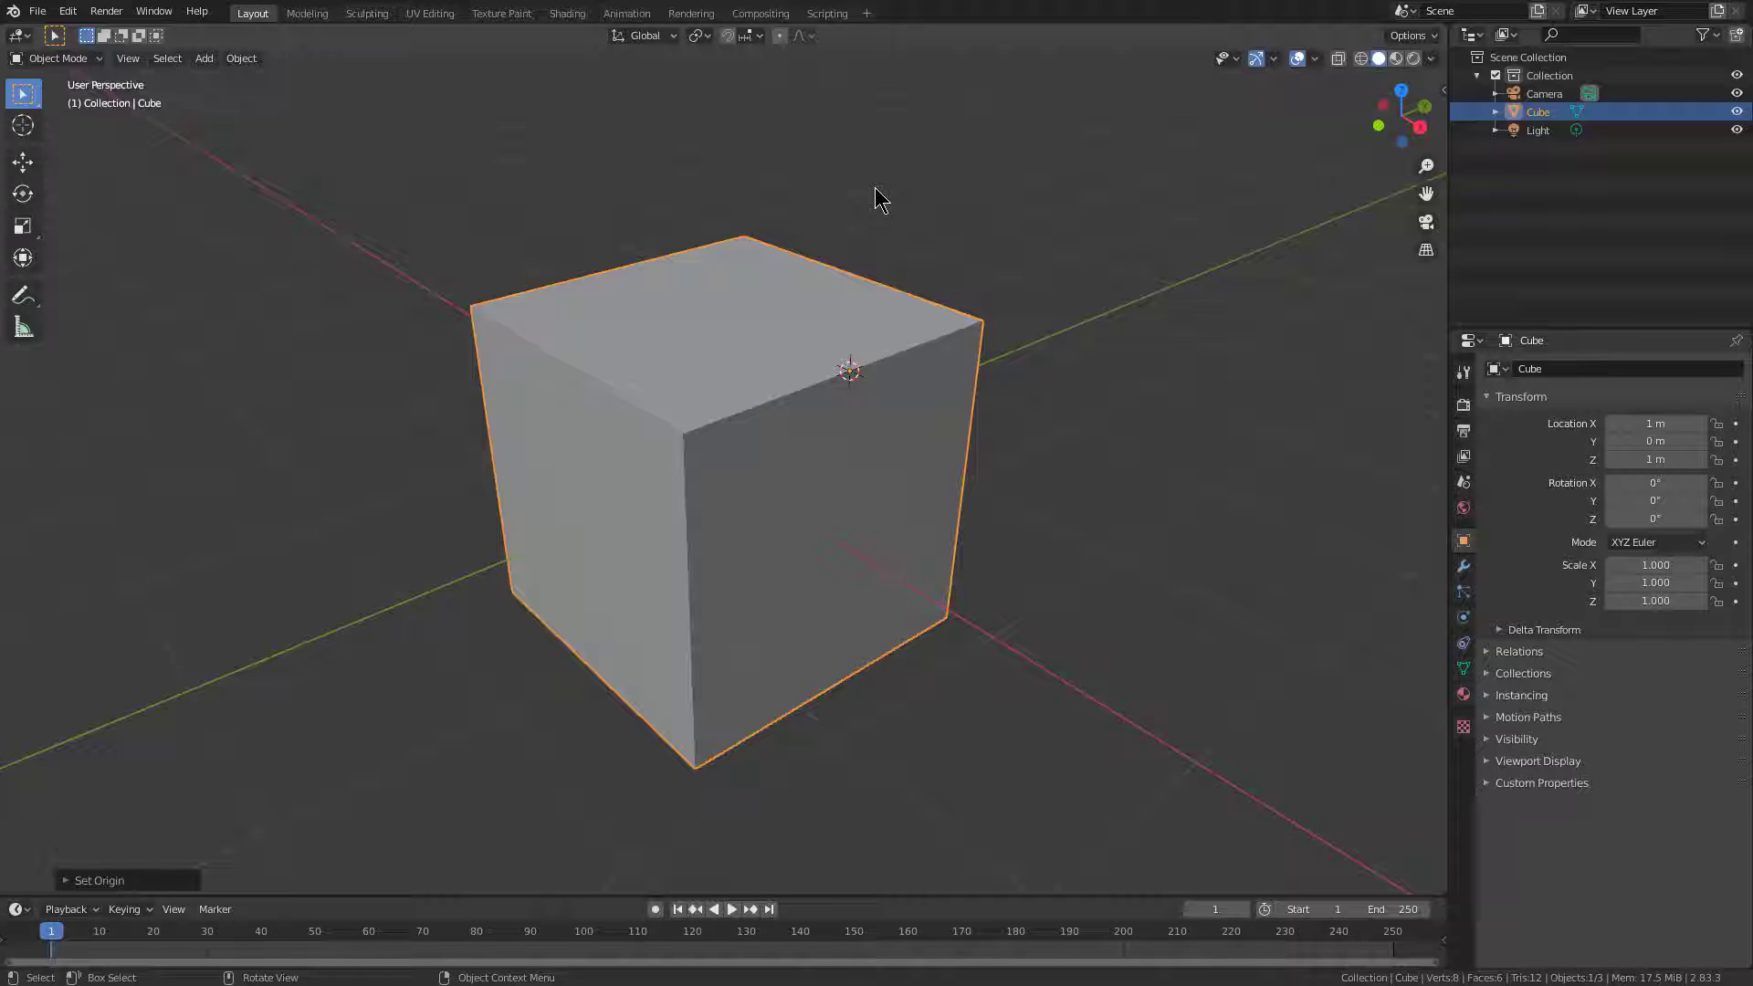
key("shift+s")
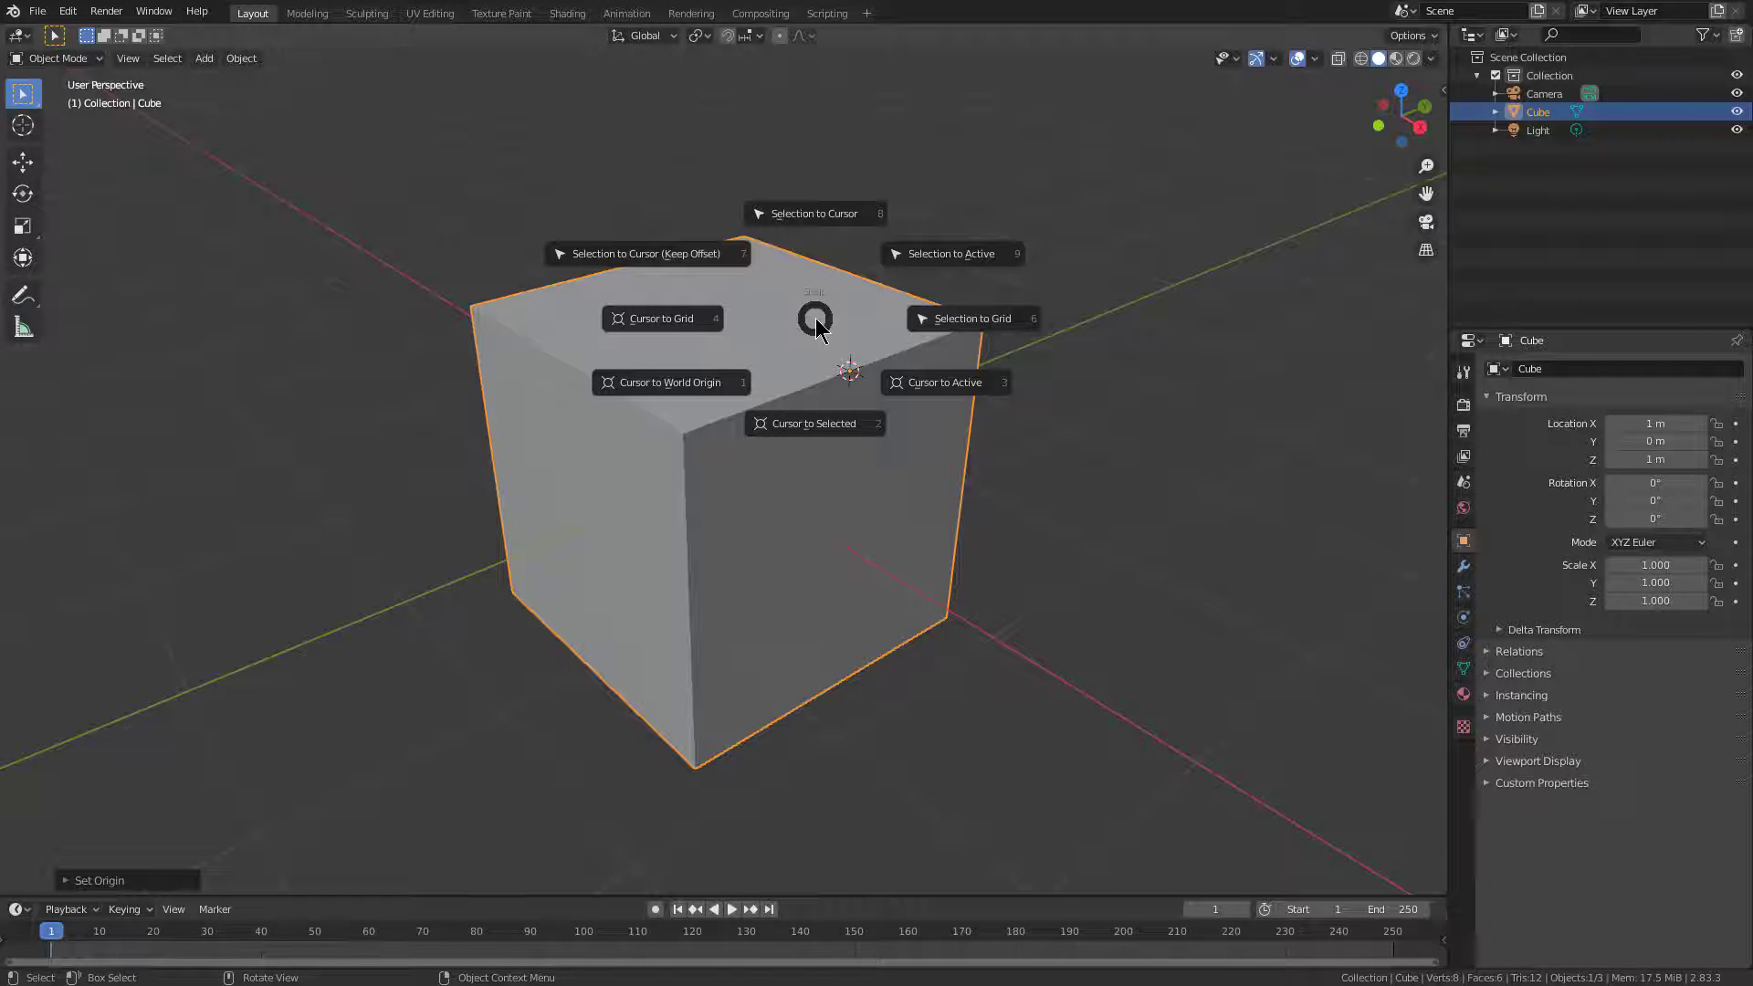
key("Escape")
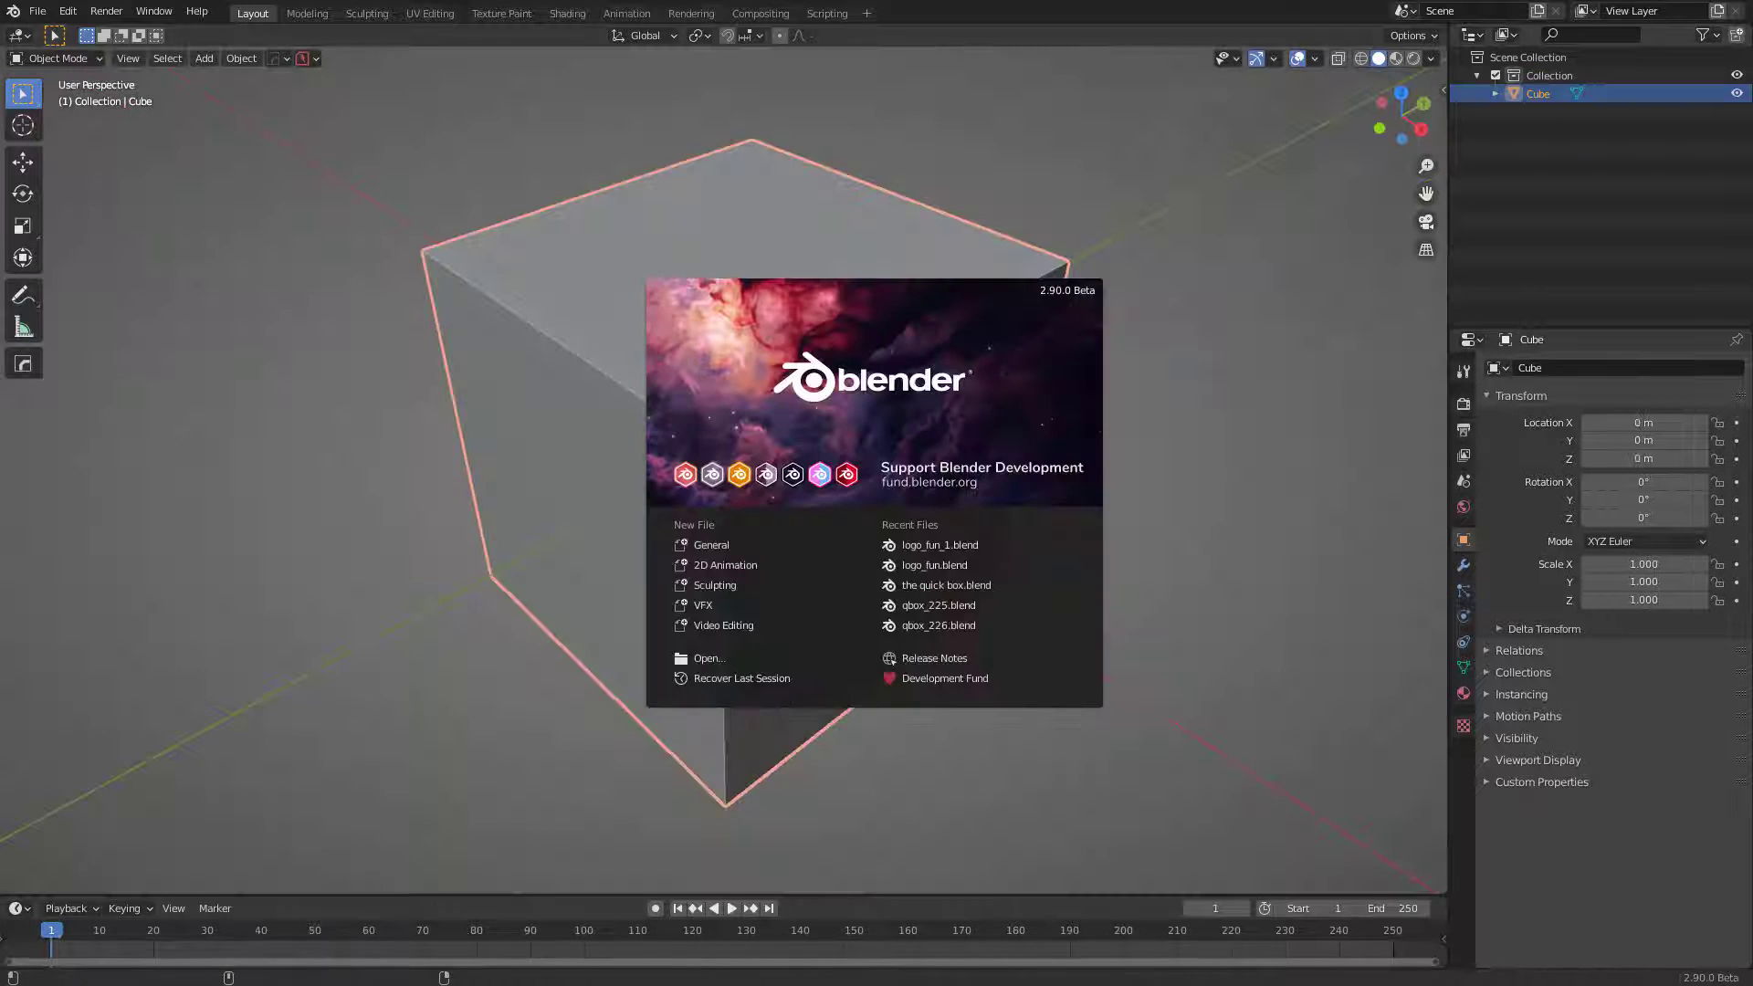
Dismiss the Blender 2.90 splash, orbit the cube, and switch to the power_snapping_pies GitHub page
left_click(972, 263)
middle_click_drag(755, 497, 768, 445)
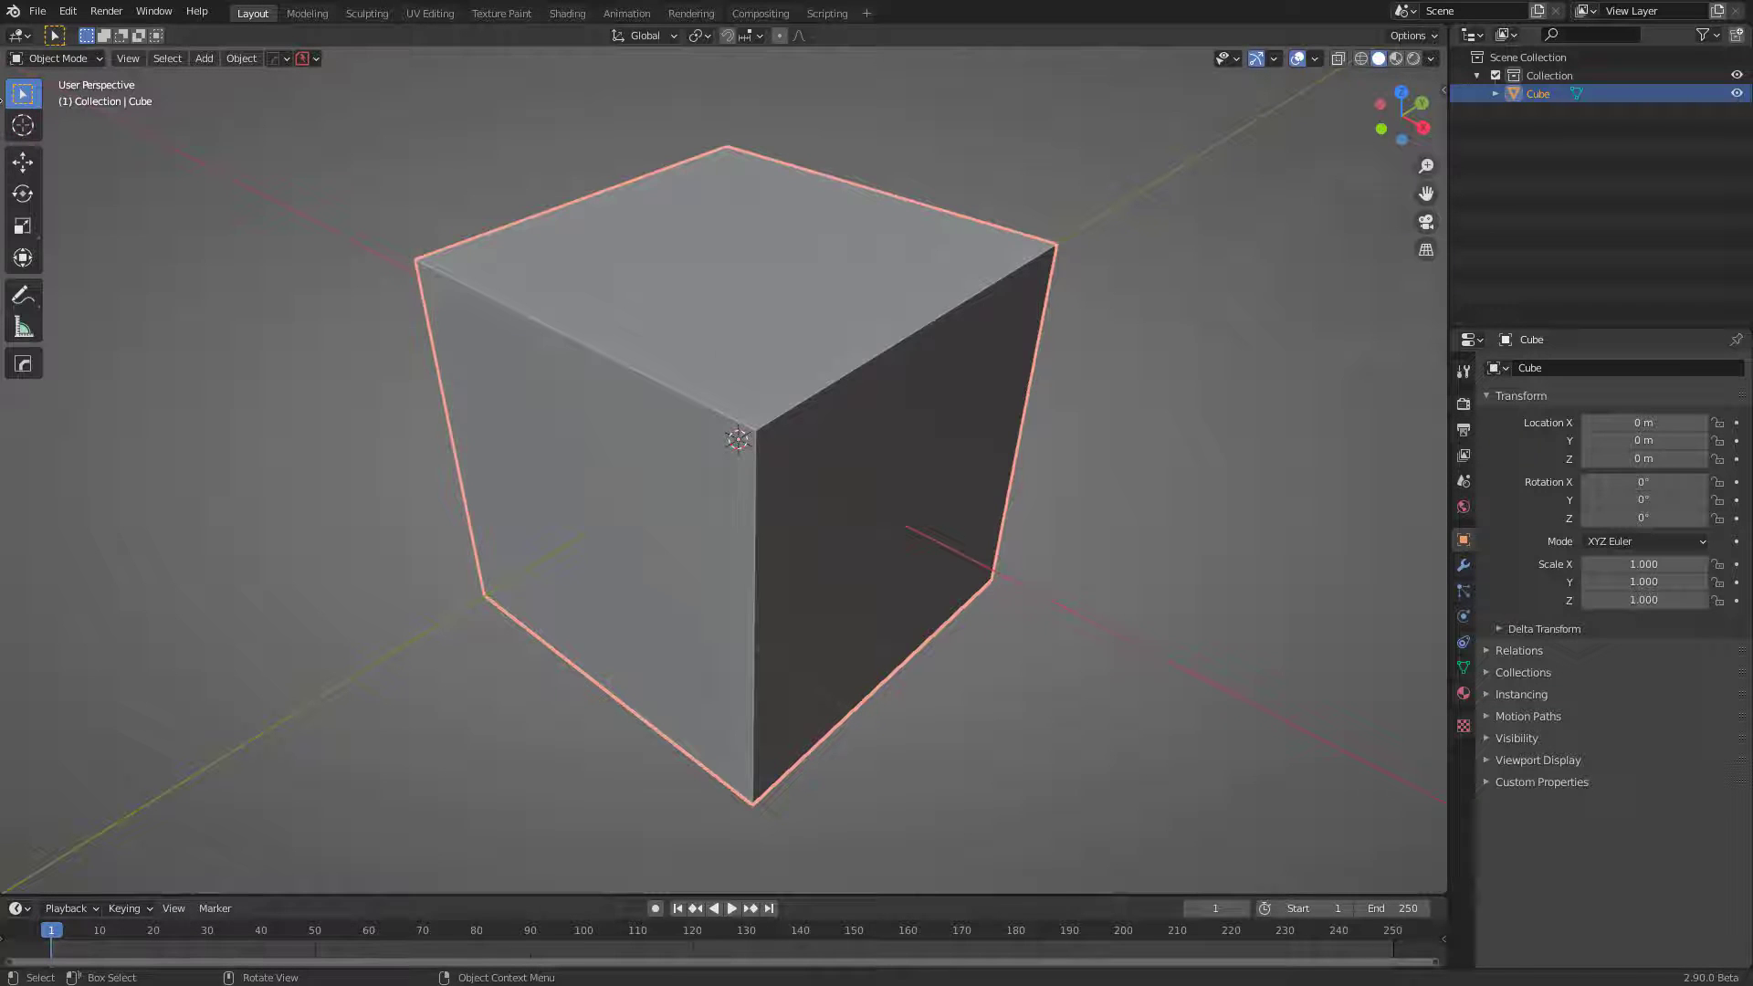
left_click(3, 98)
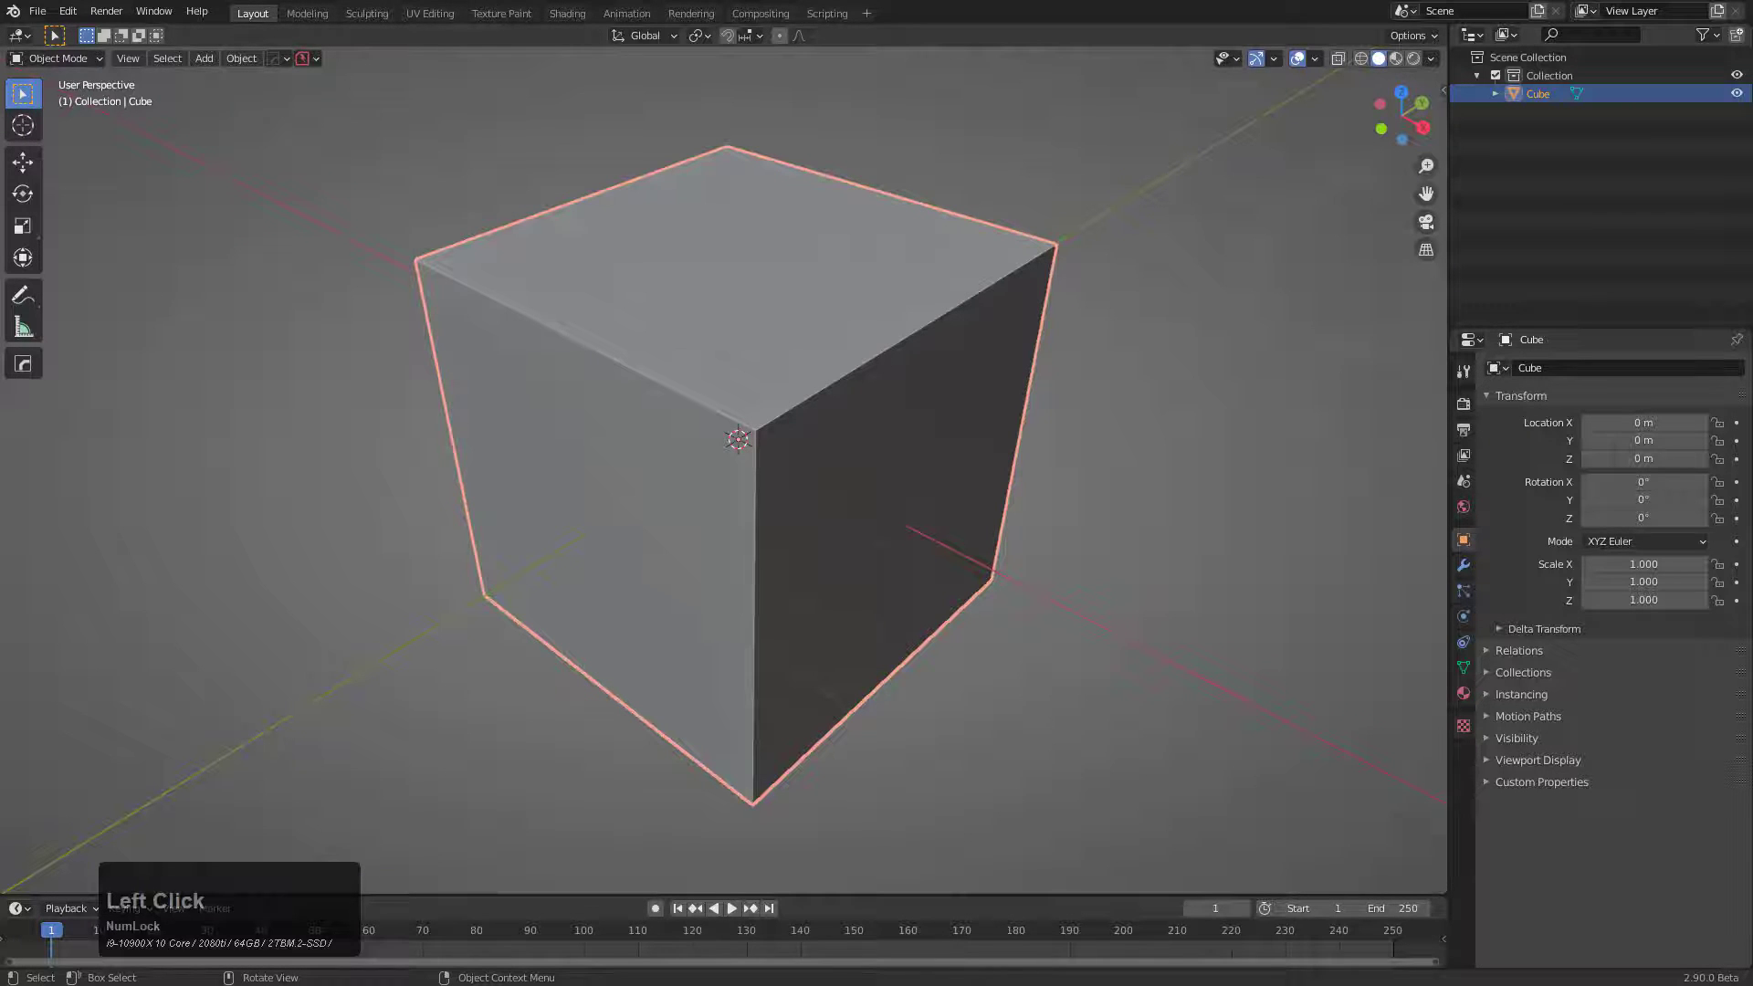
key("alt+Tab")
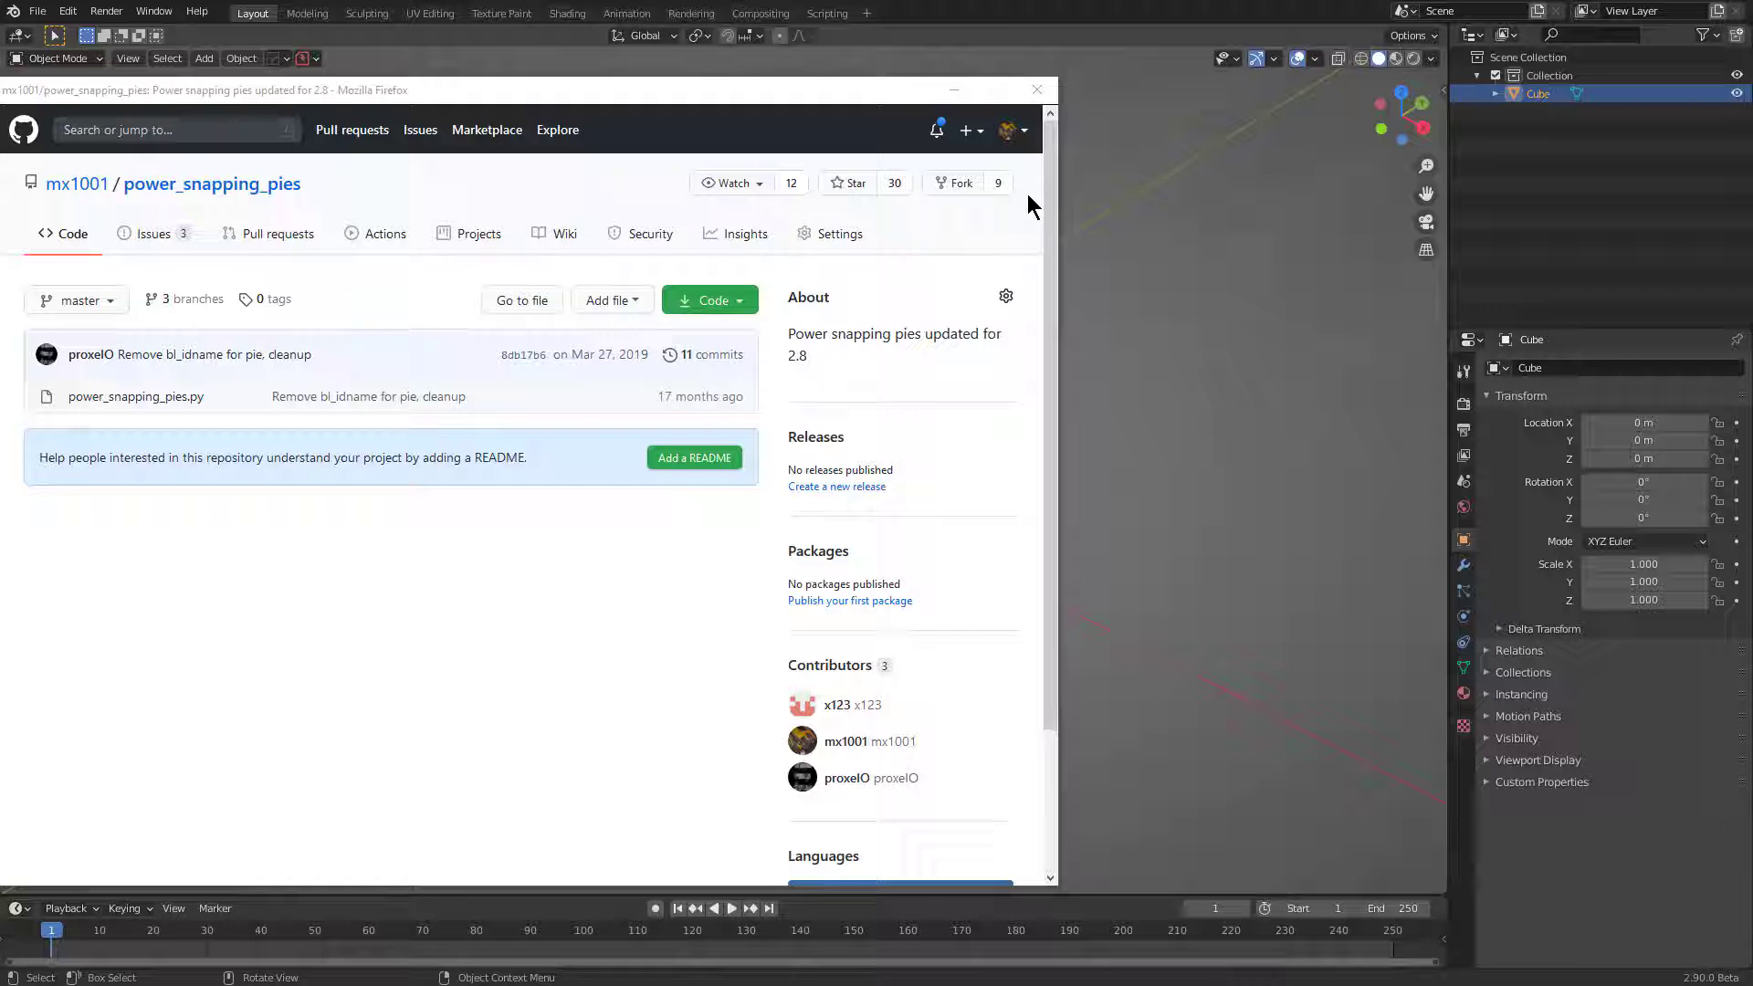
Open the raw power_snapping_pies.py and save it as All Files, replacing the existing copy
left_click(134, 401)
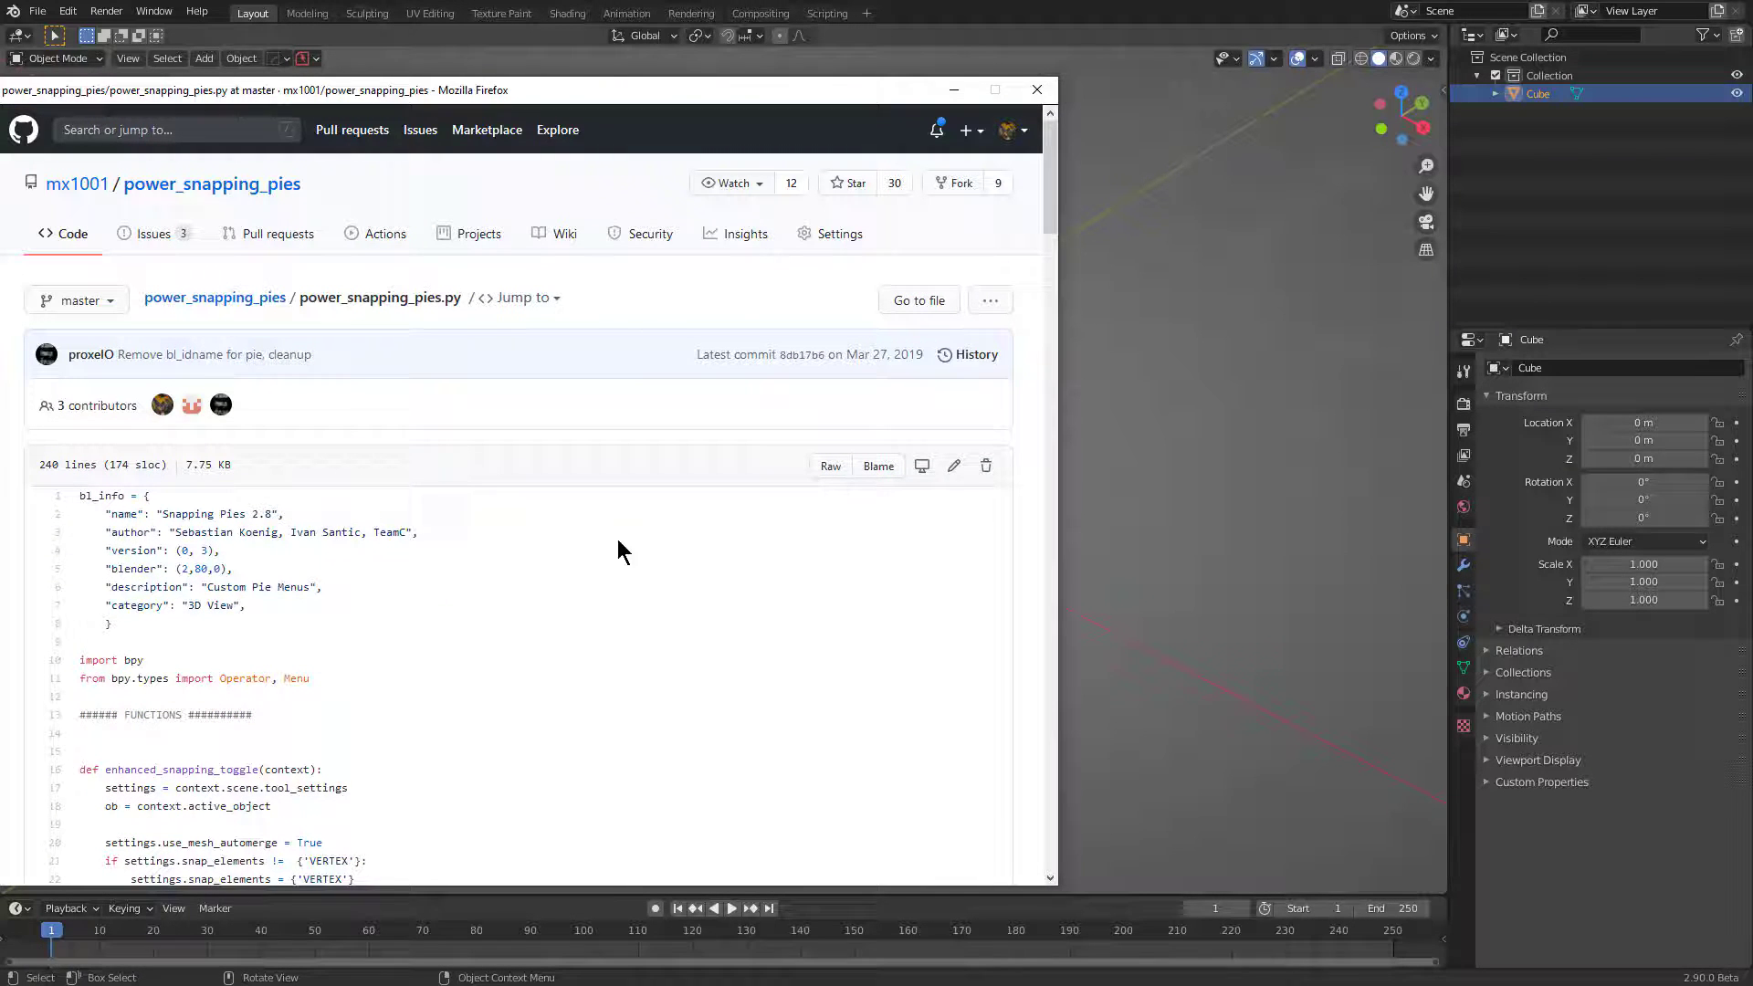
left_click(830, 468)
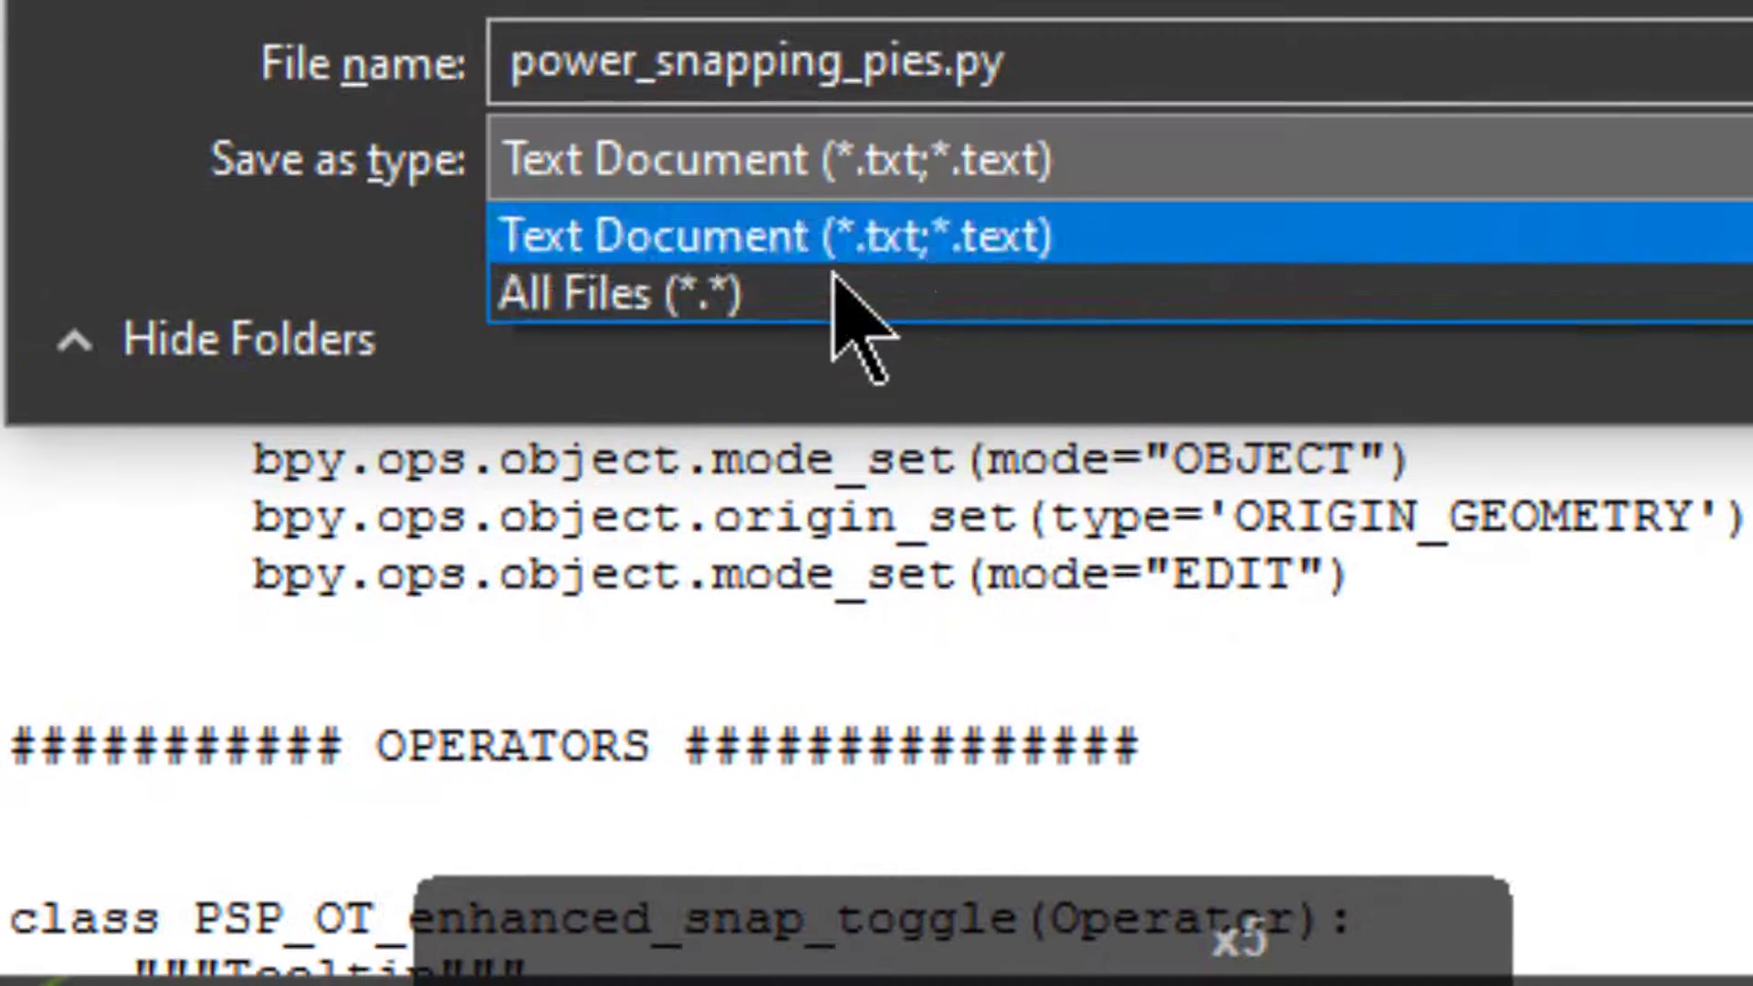
left_click(699, 279)
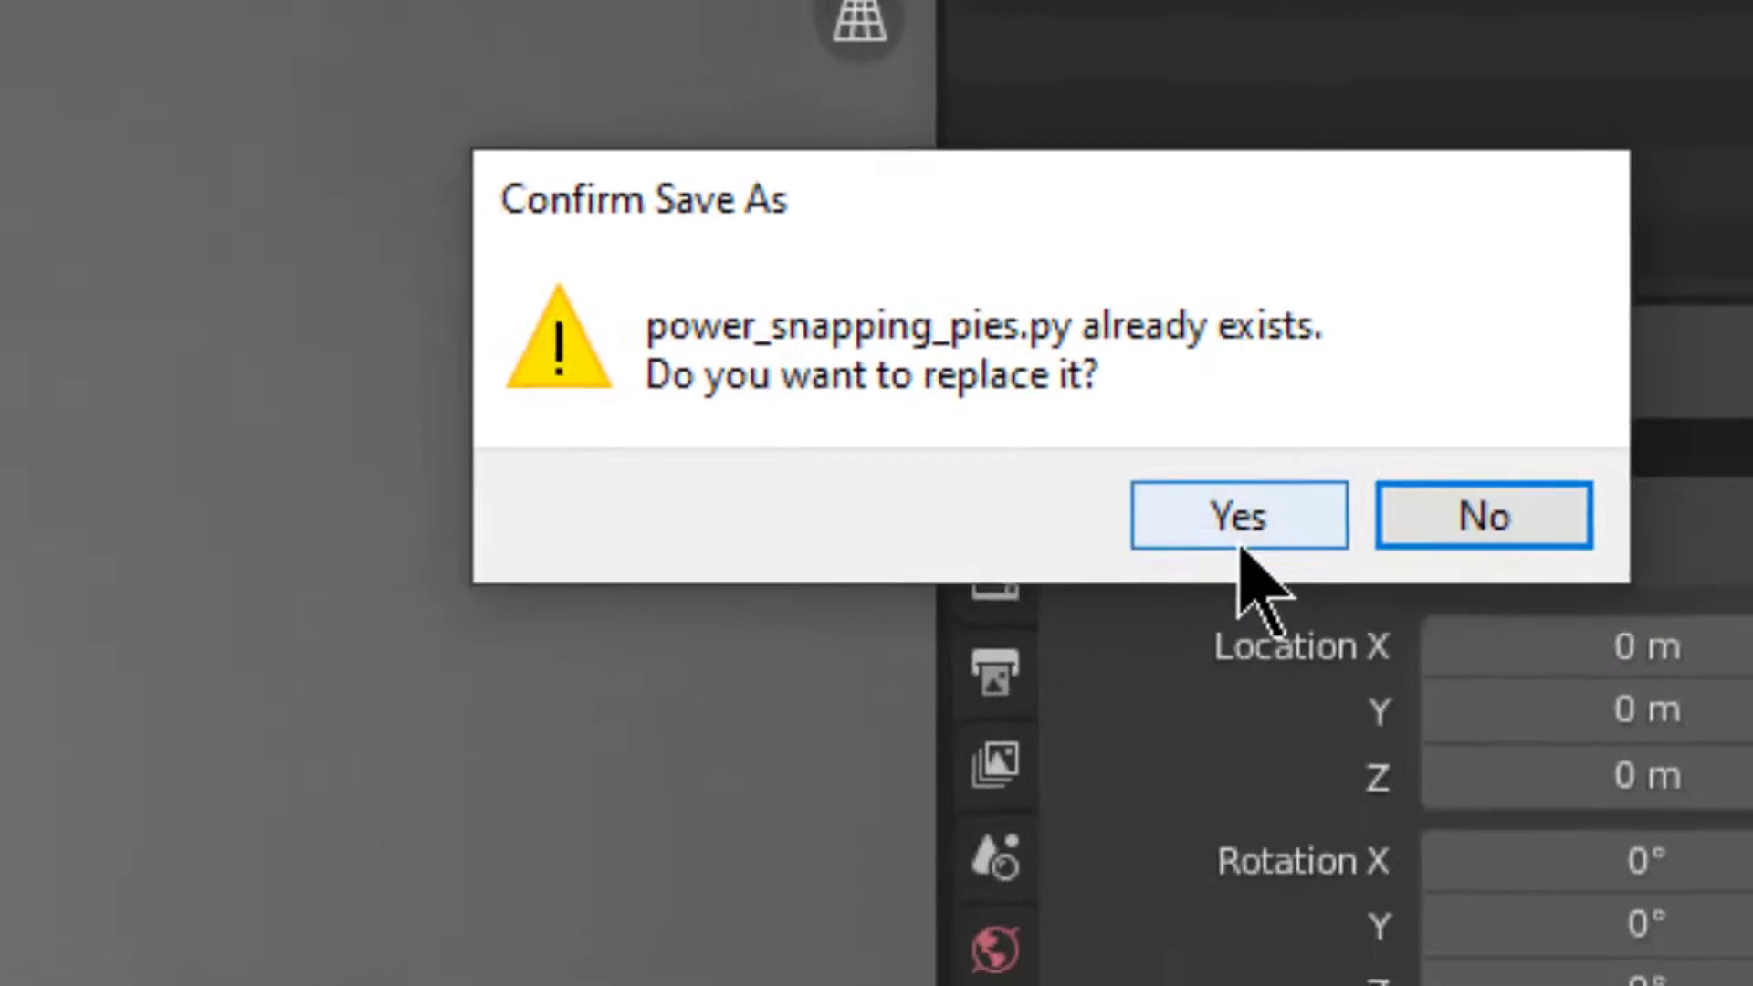
left_click(1239, 544)
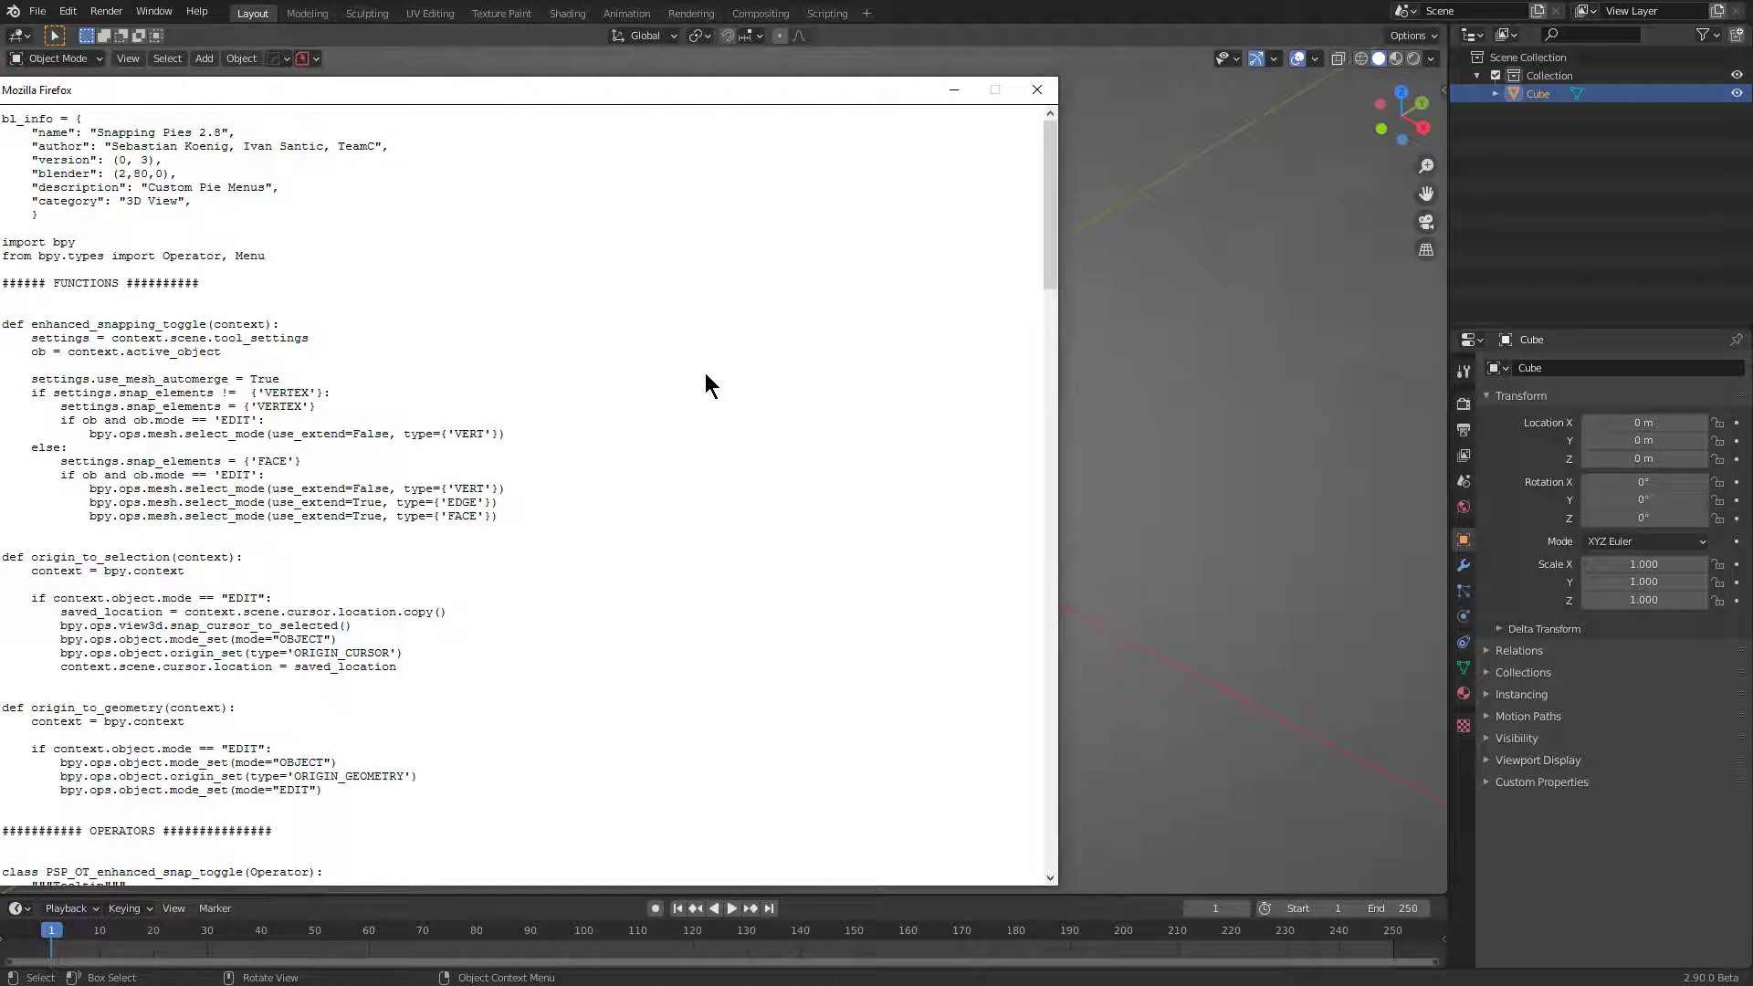
In Preferences > Add-ons, refresh, search 'snap', inspect the enabled Snapping Pies 2.8 add-on, then close
left_click(1120, 386)
left_click(68, 13)
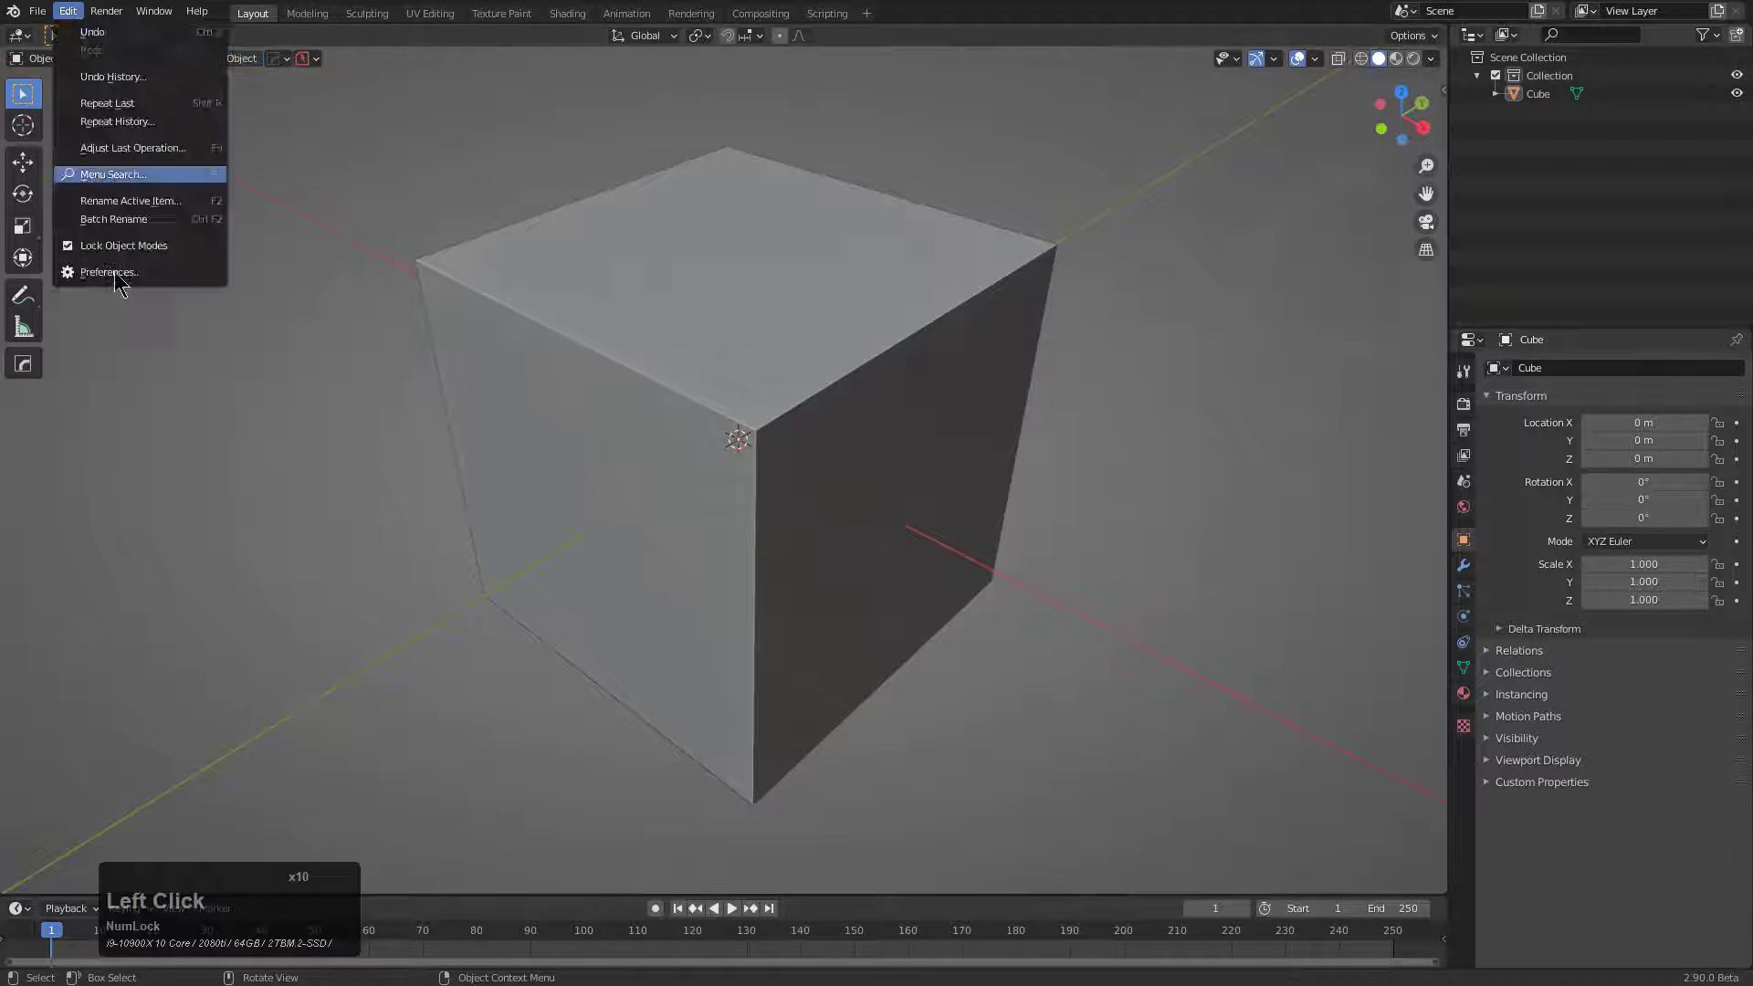
left_click(112, 73)
left_click(68, 13)
left_click(87, 272)
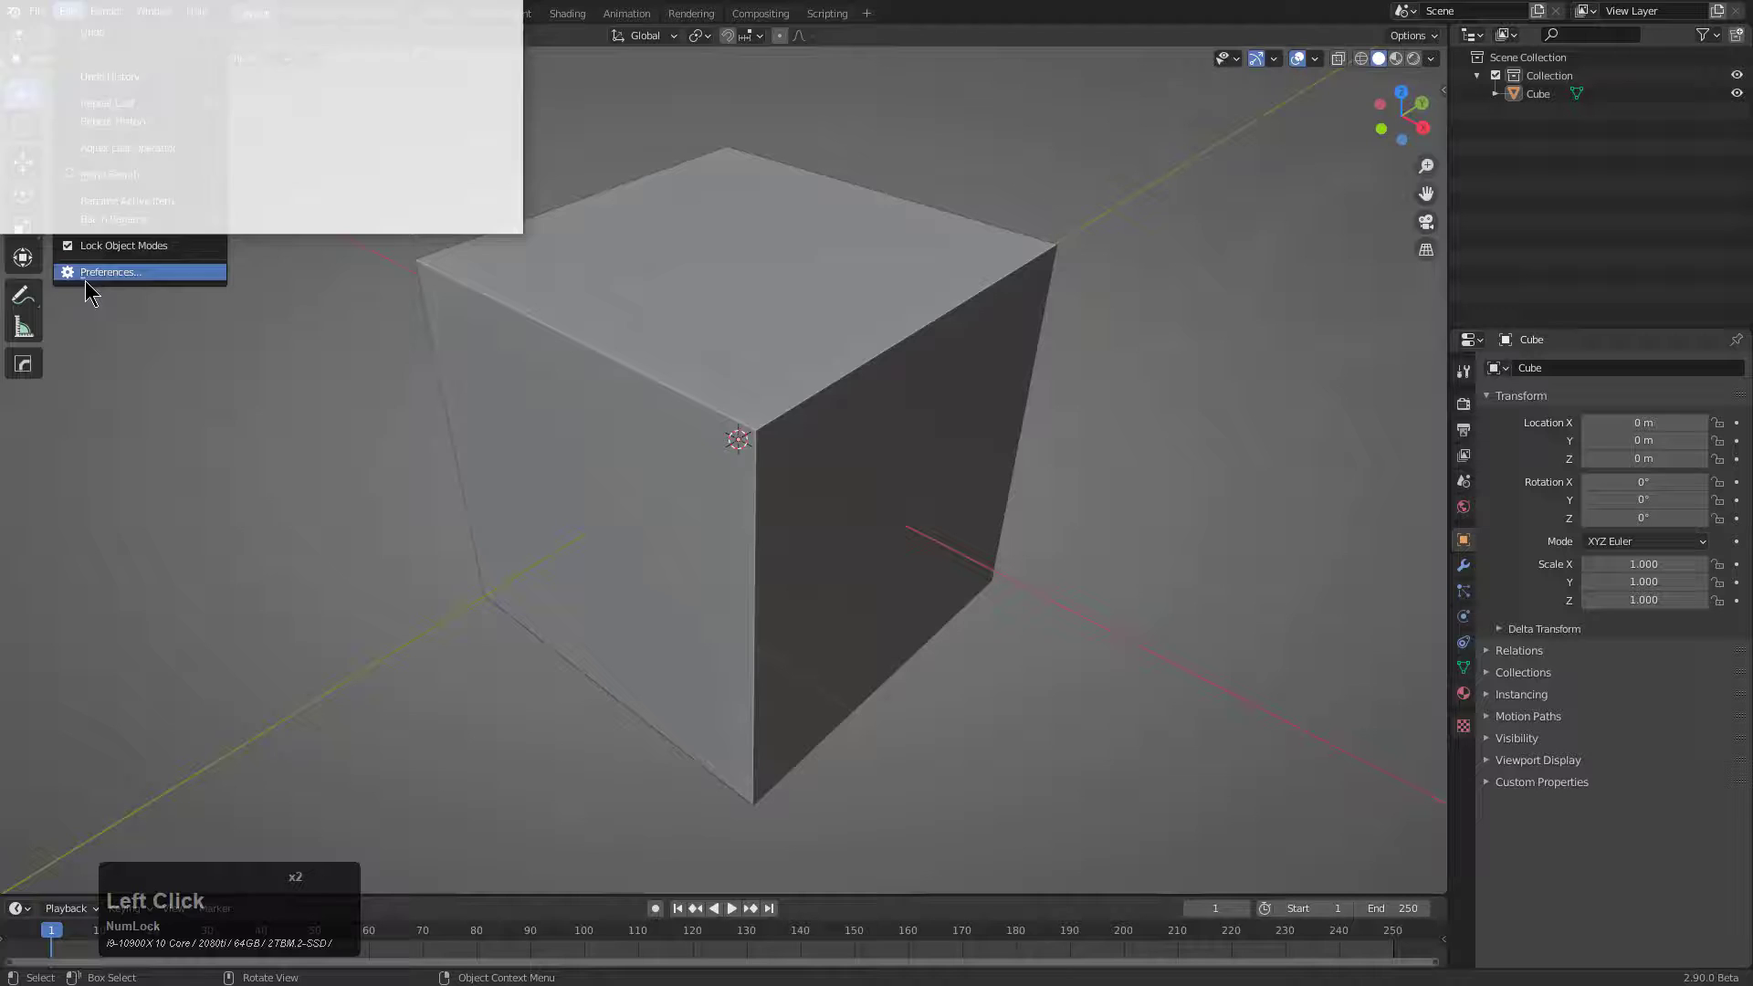
left_click(754, 261)
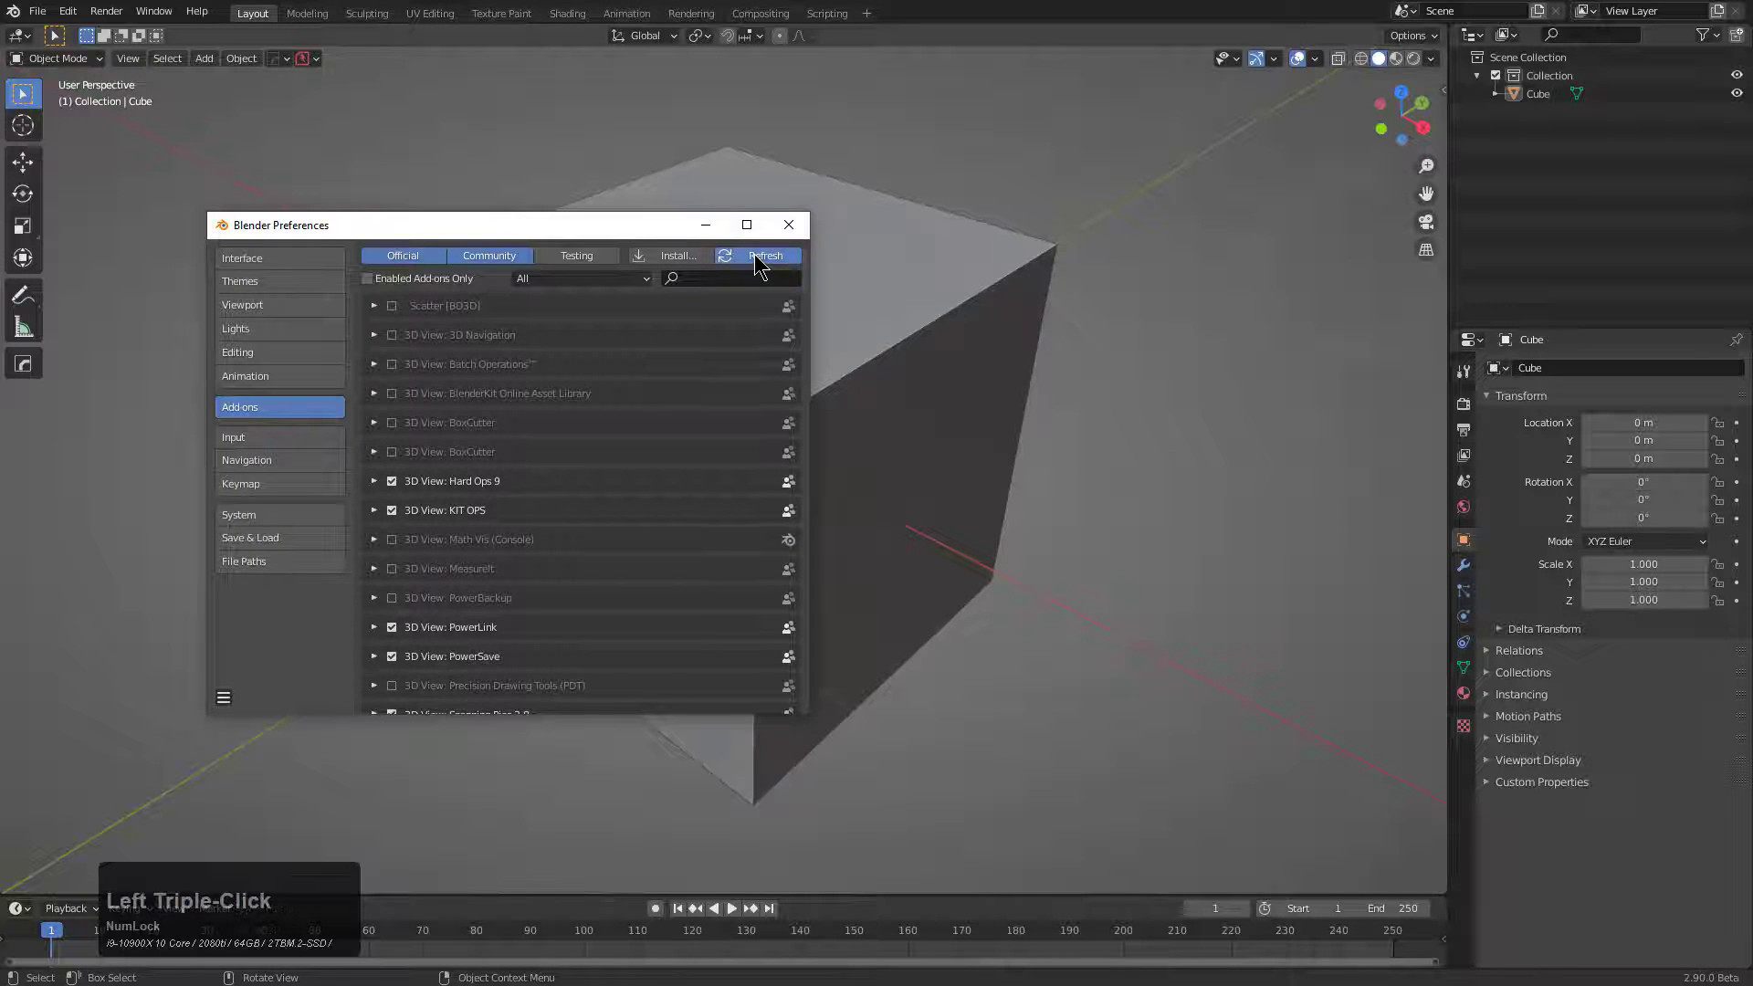
left_click(747, 279)
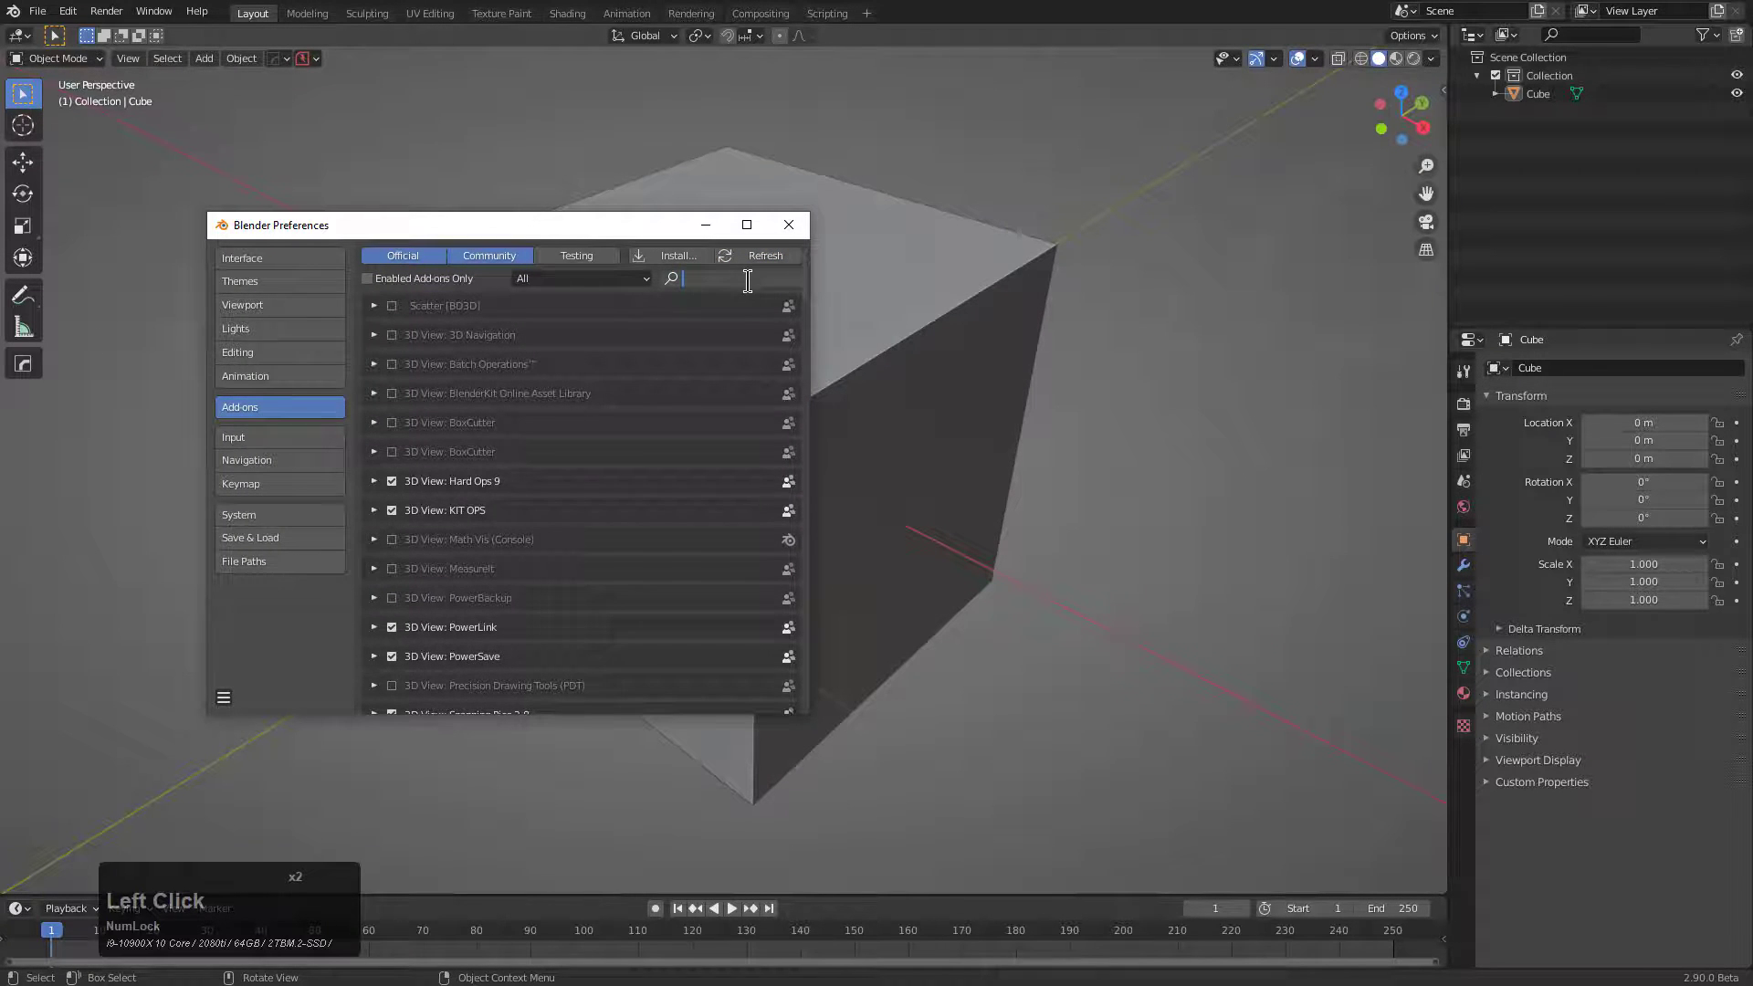
type("snap")
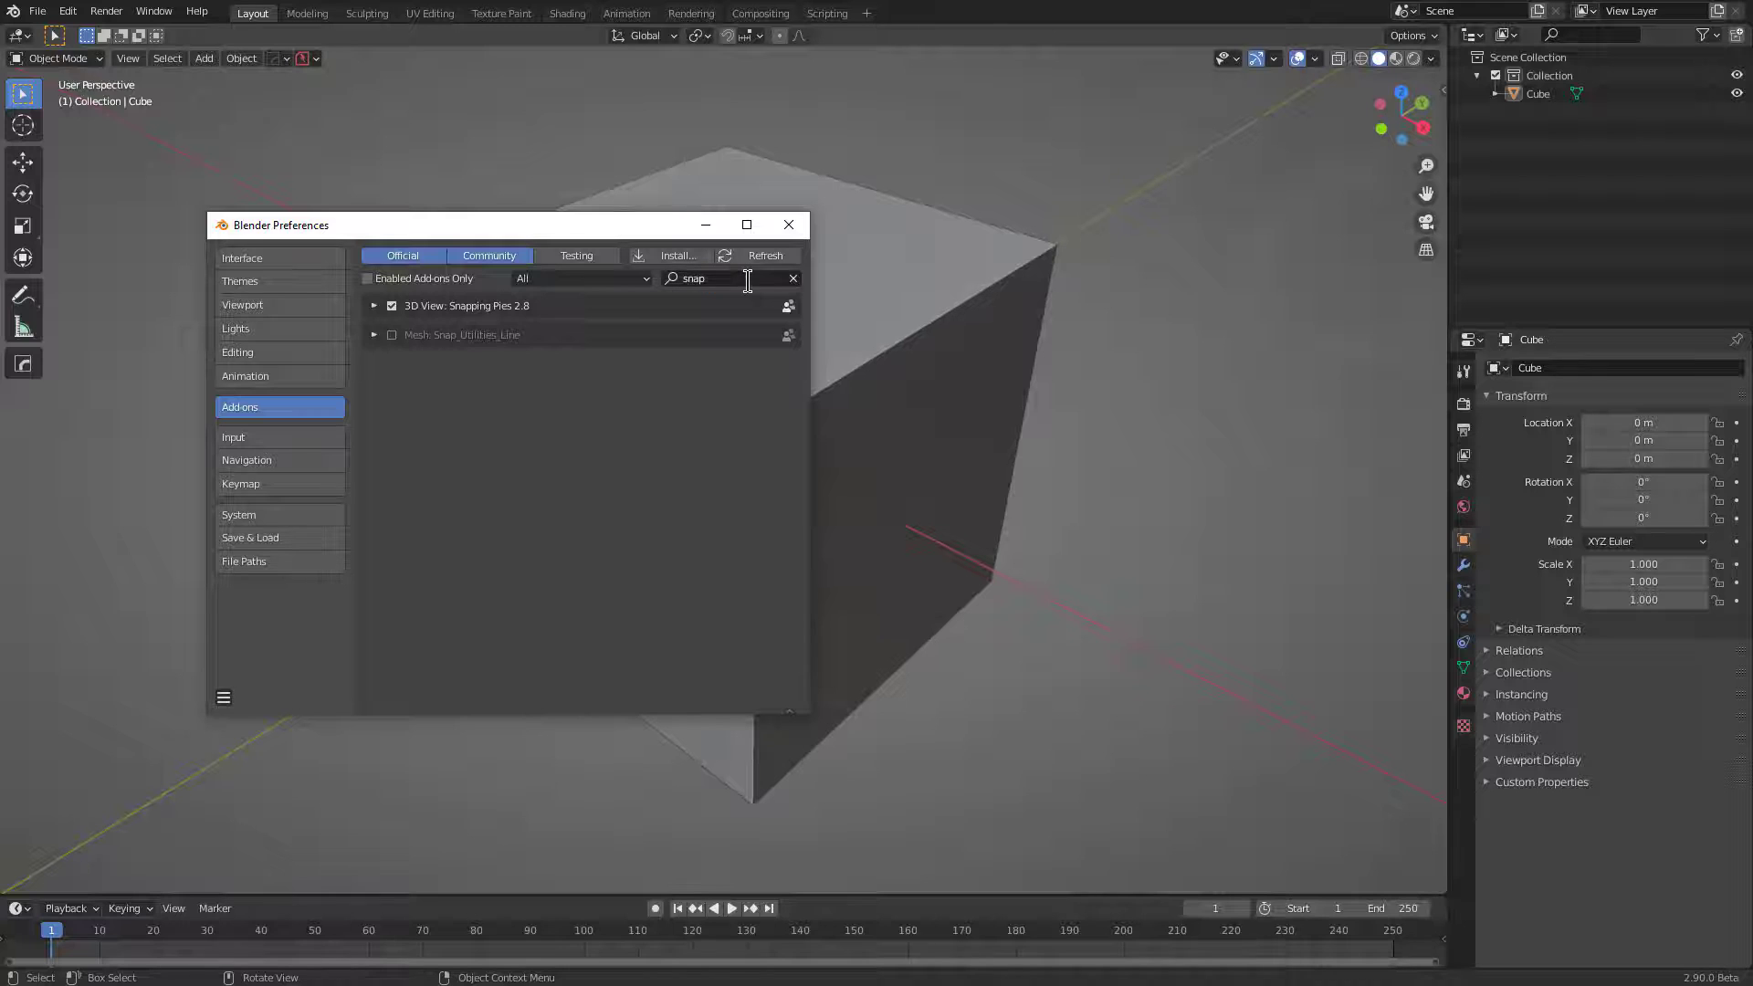
left_click(378, 306)
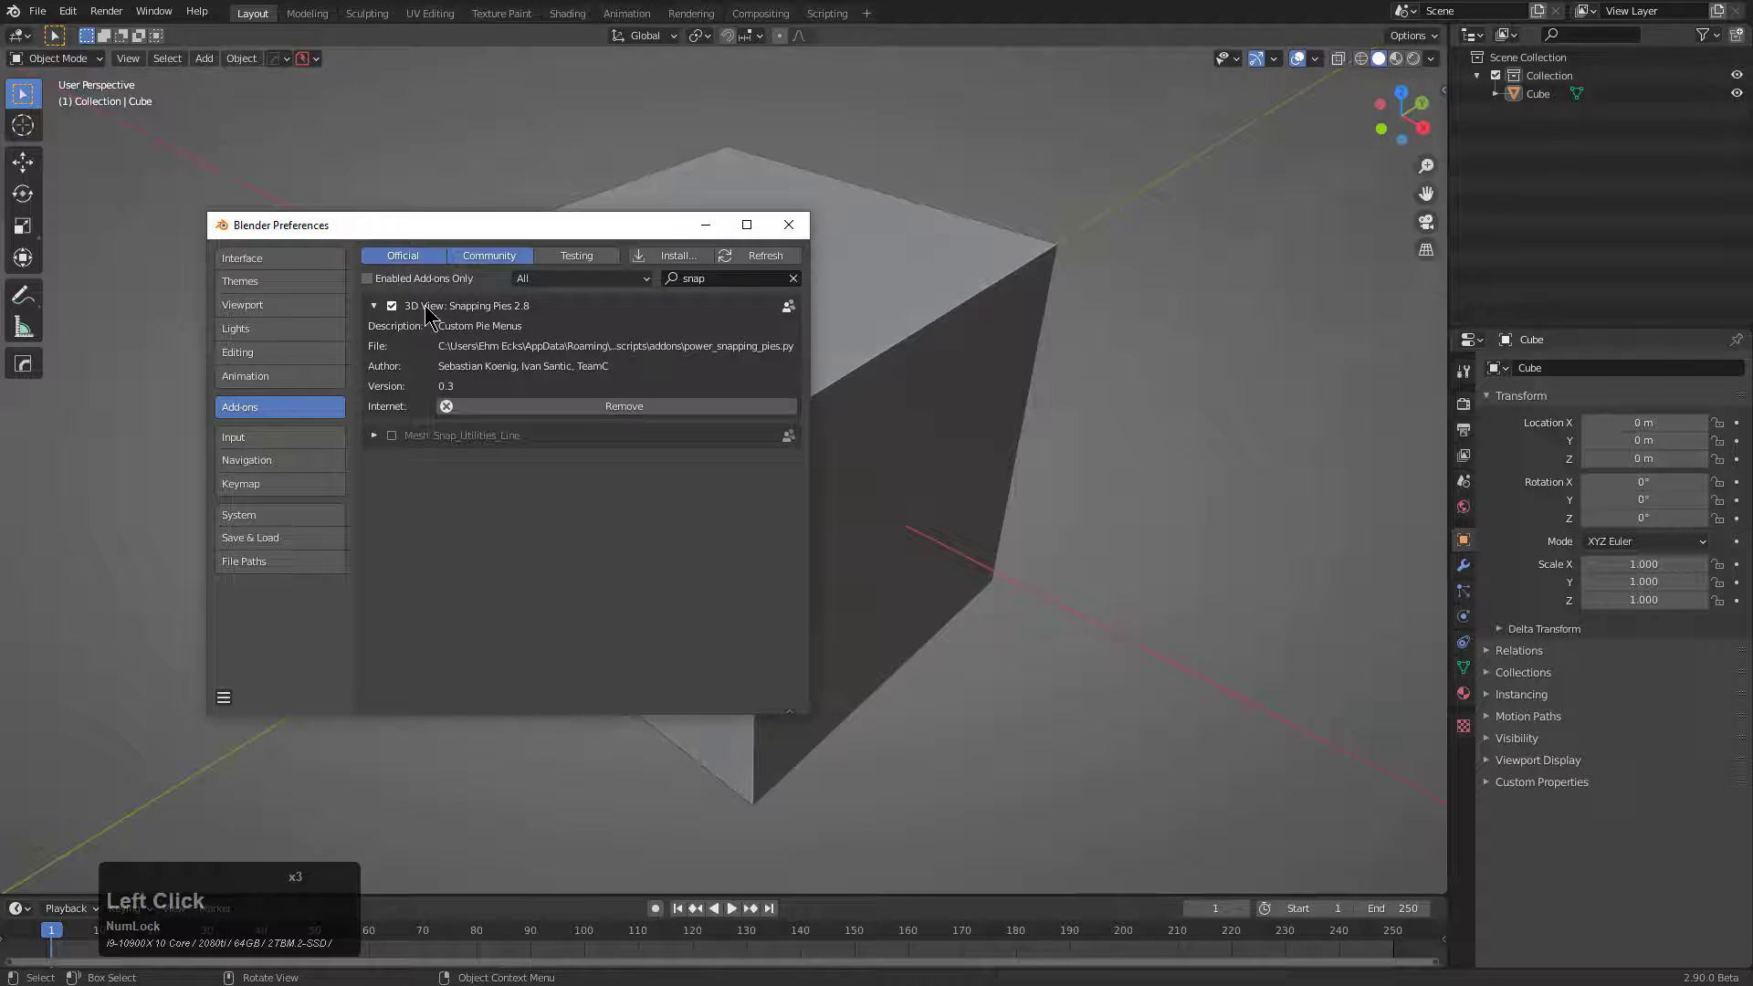
left_click(789, 225)
Select the cube's bottom face in Edit Mode and snap the 3D cursor to its centre
key("shift+s")
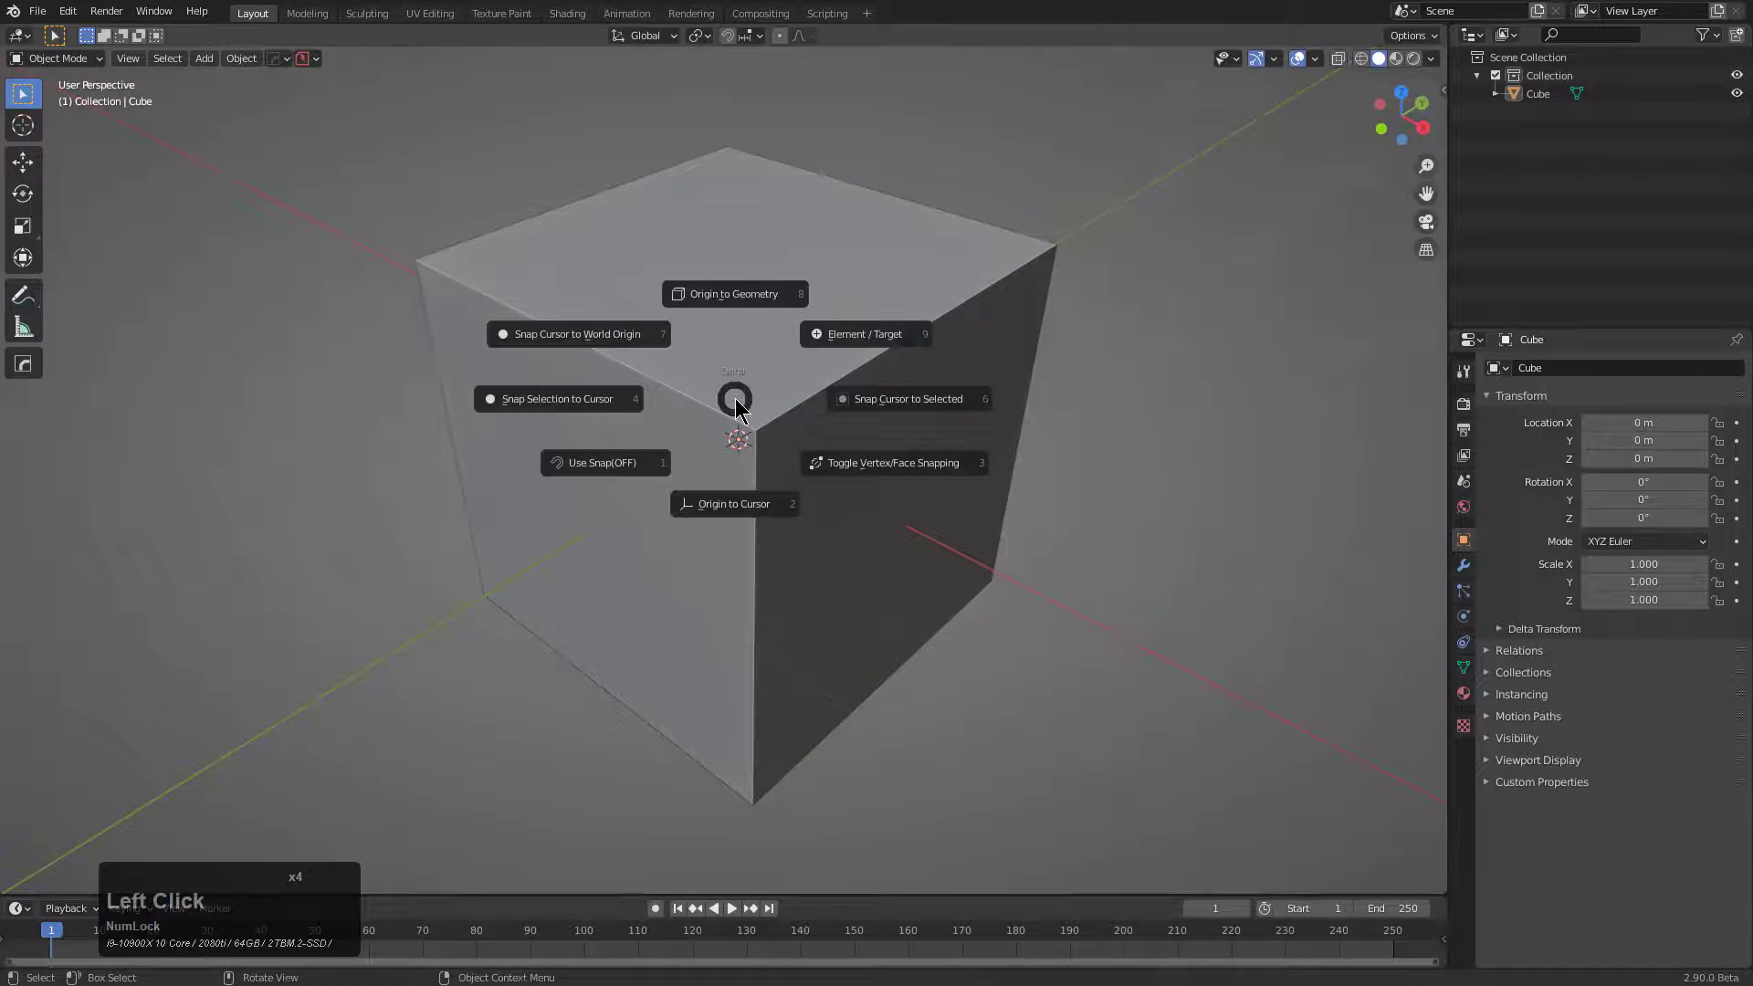
left_click(736, 408)
left_click(806, 727)
middle_click_drag(806, 728, 814, 567)
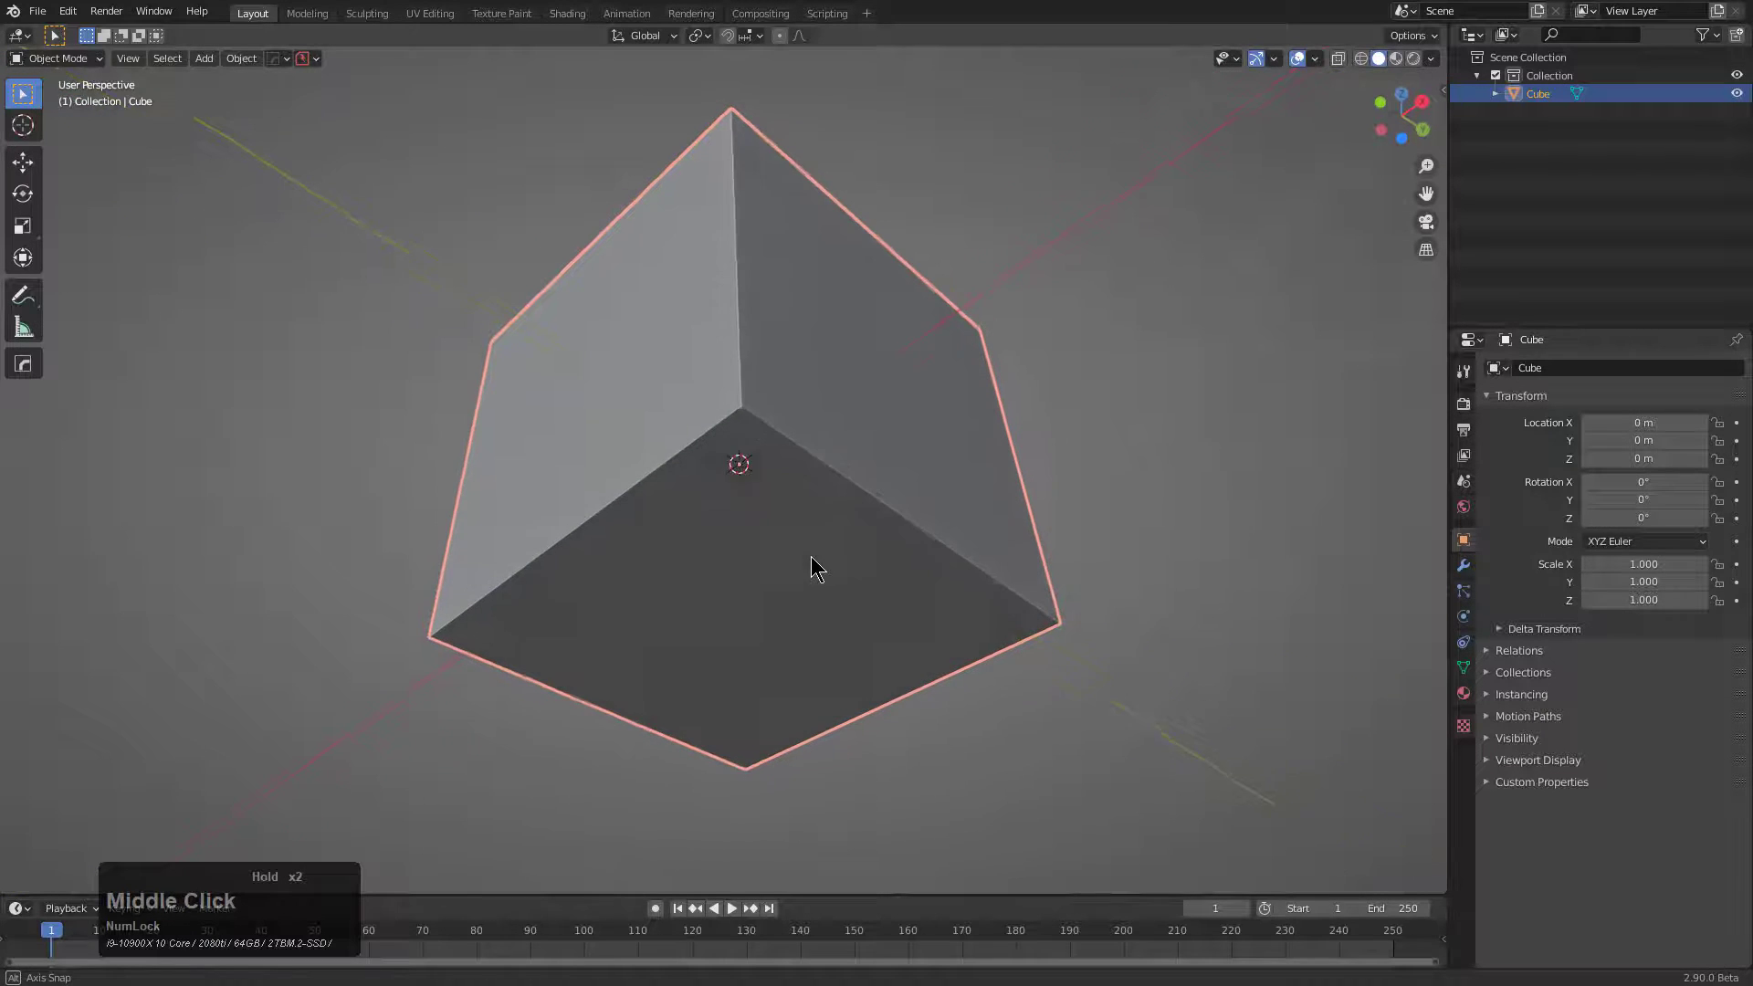
key("Tab")
key("3")
left_click(759, 587)
key("shift+s")
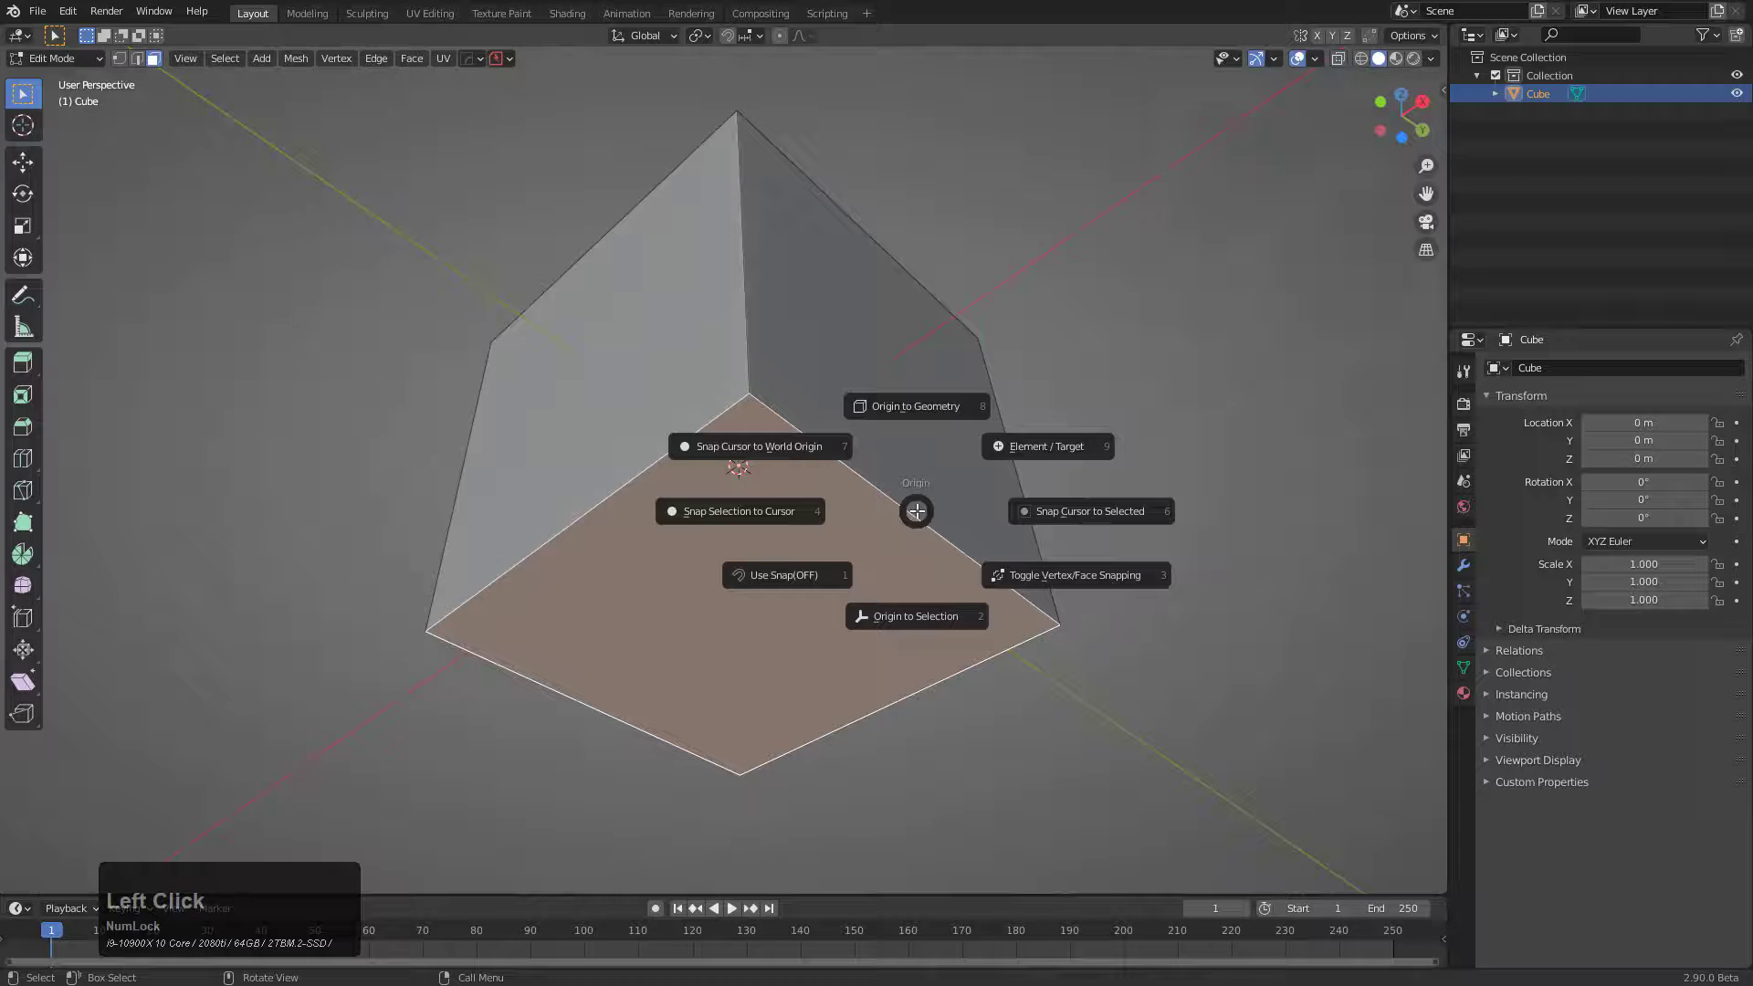
left_click(895, 511)
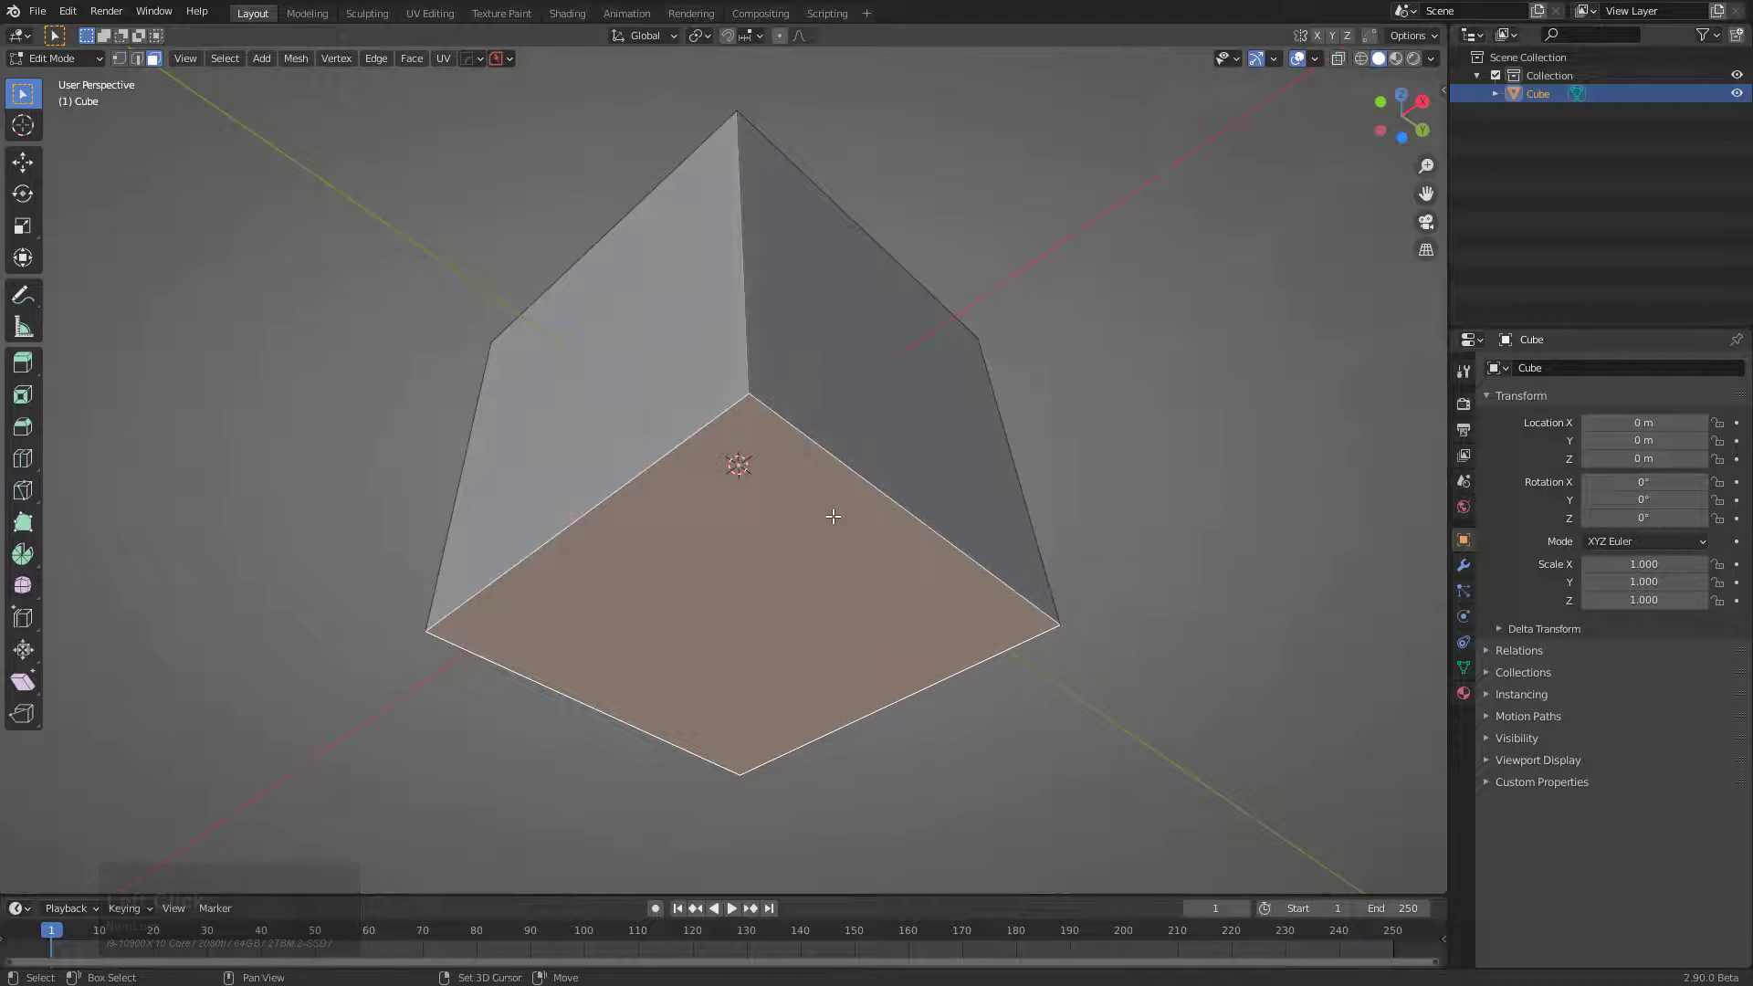
key("shift+s")
left_click(1004, 517)
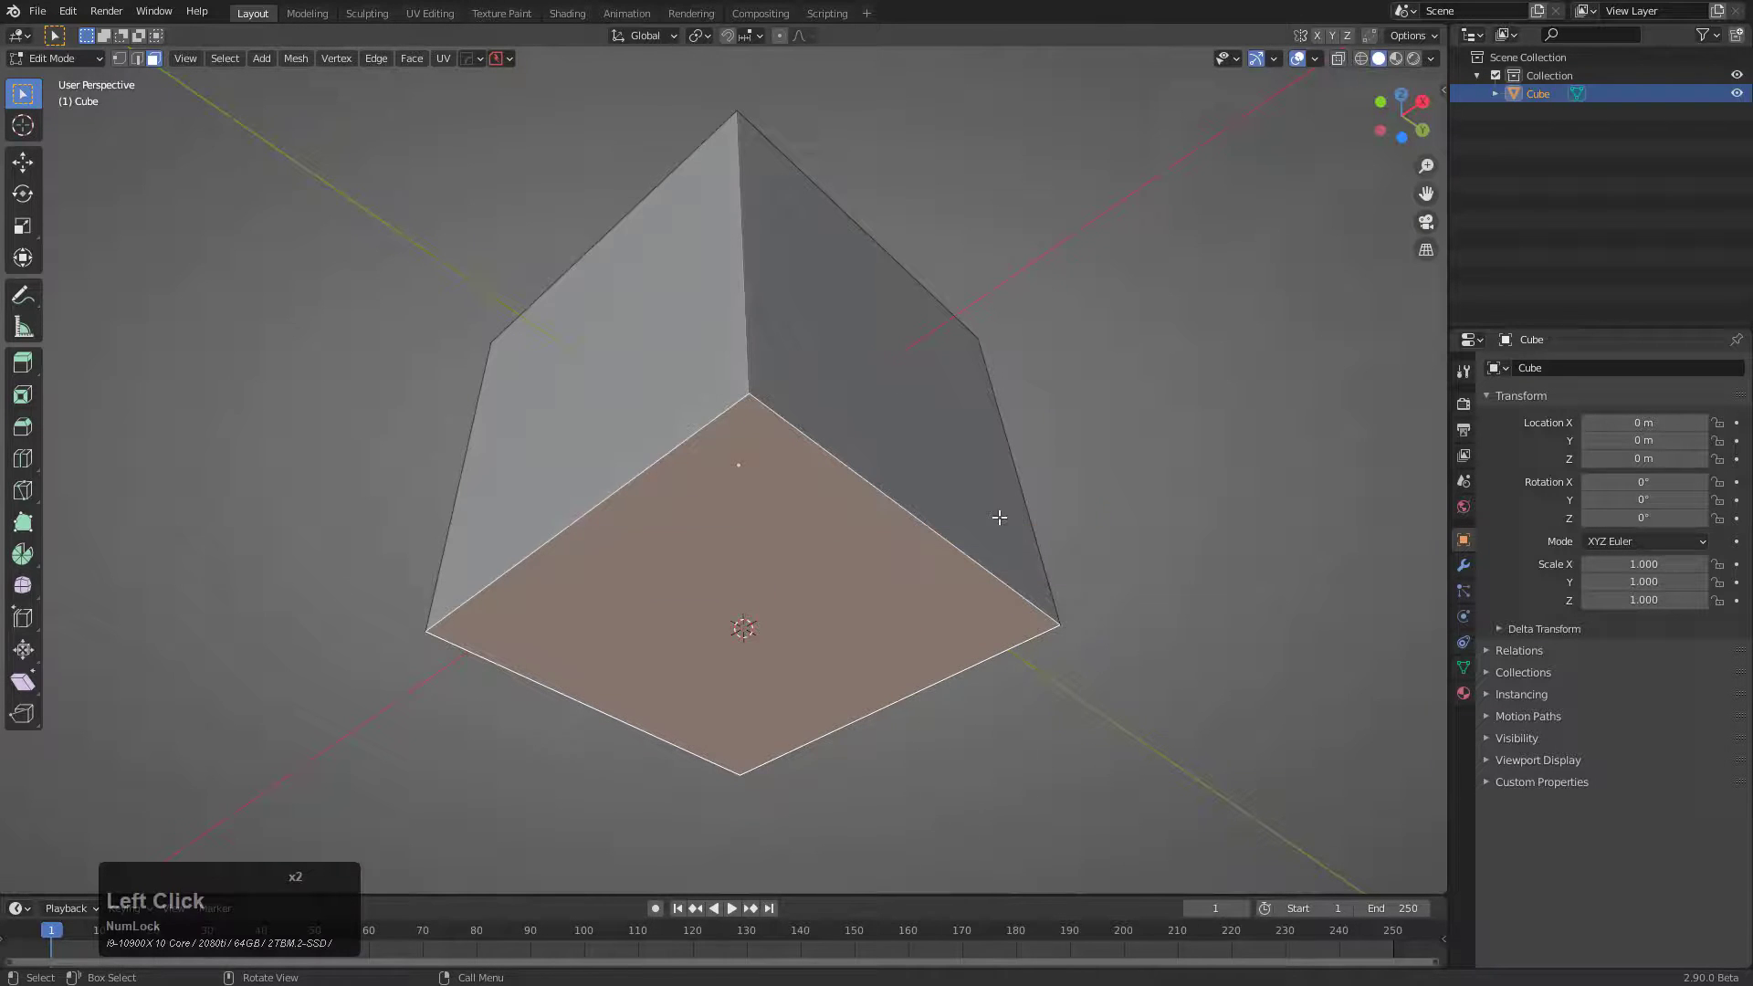
Move the origin to the bottom face with Origin to Selection, then return to Object Mode
scroll(808, 498, "down", 2)
middle_click_drag(803, 503, 834, 481)
key("shift+s")
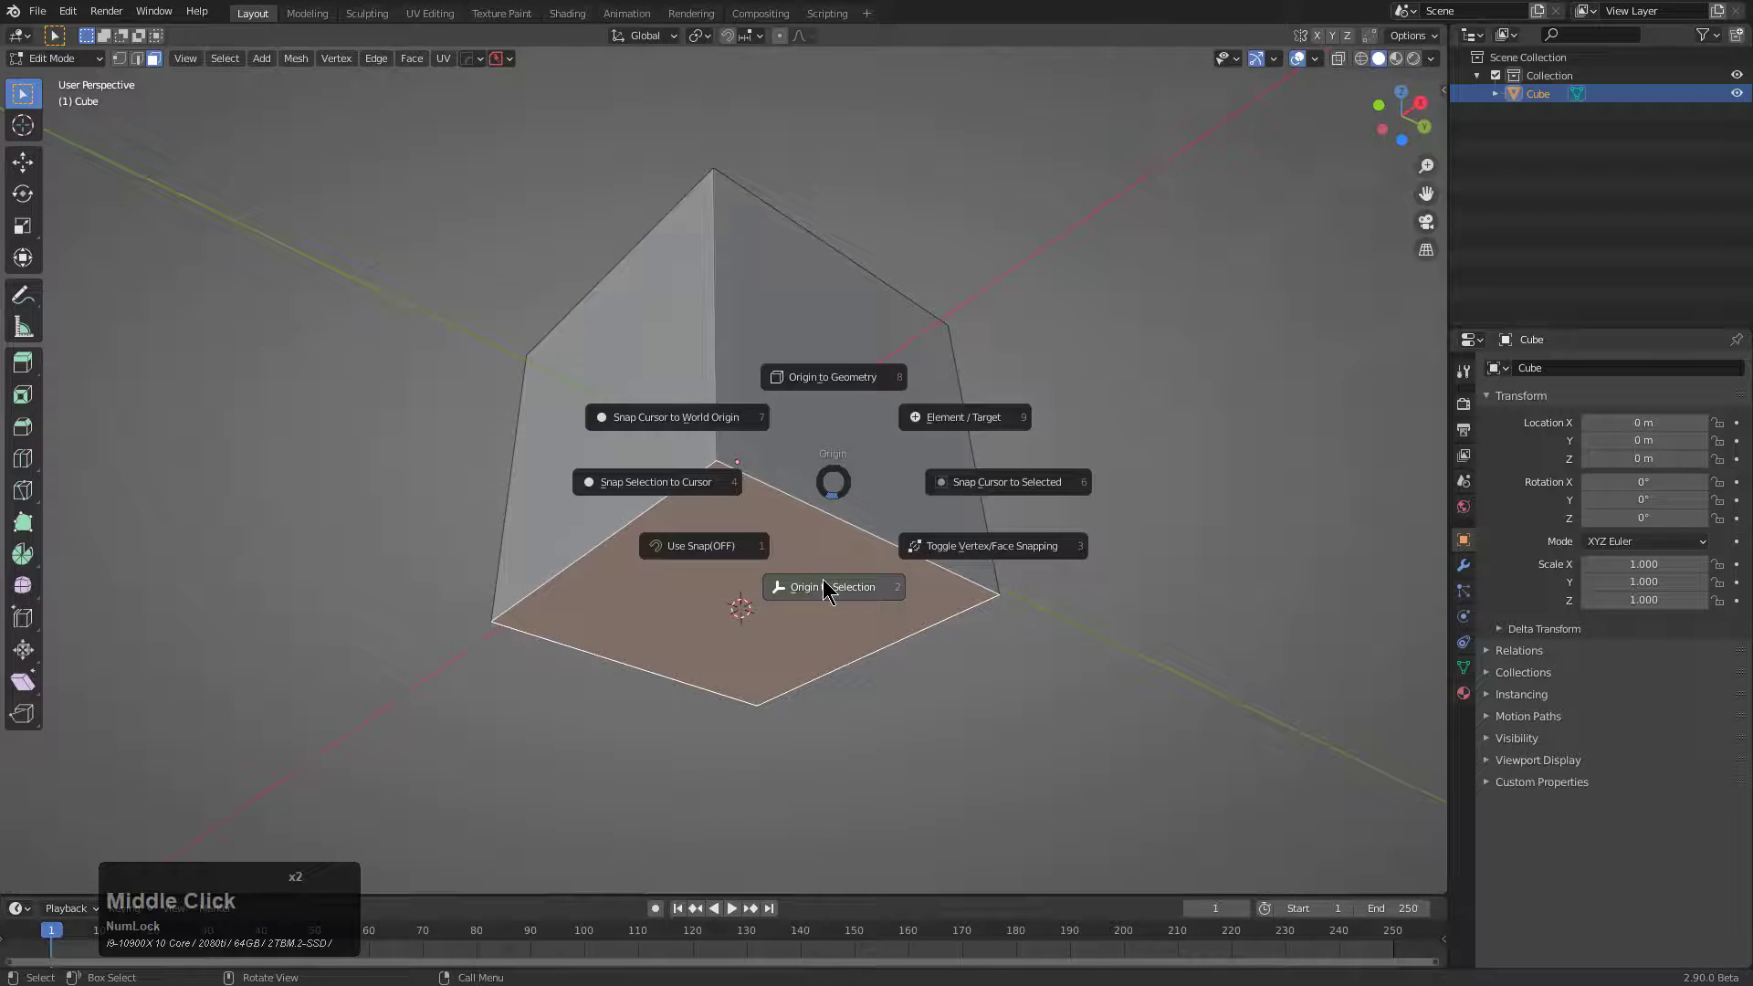
left_click(817, 584)
key("Tab")
middle_click_drag(912, 540, 913, 484)
Move the origin to the cube's top-right edge with Origin to Selection, then test-scale and cancel
key("s")
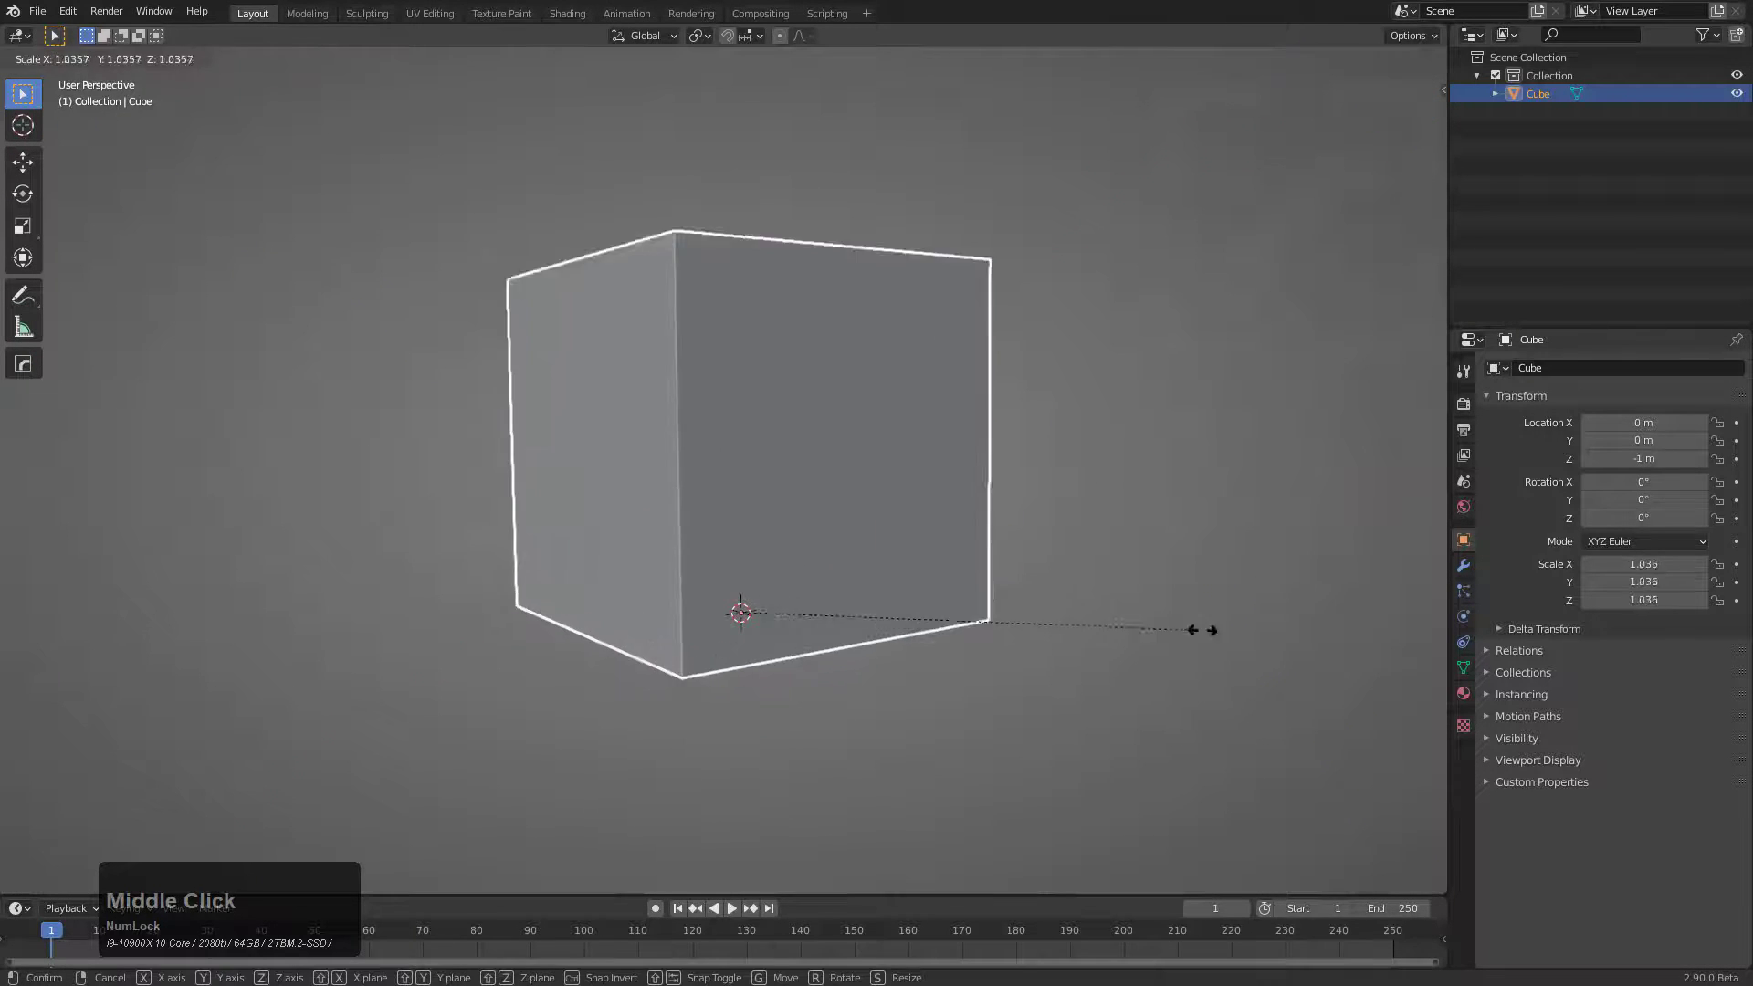
right_click(752, 493)
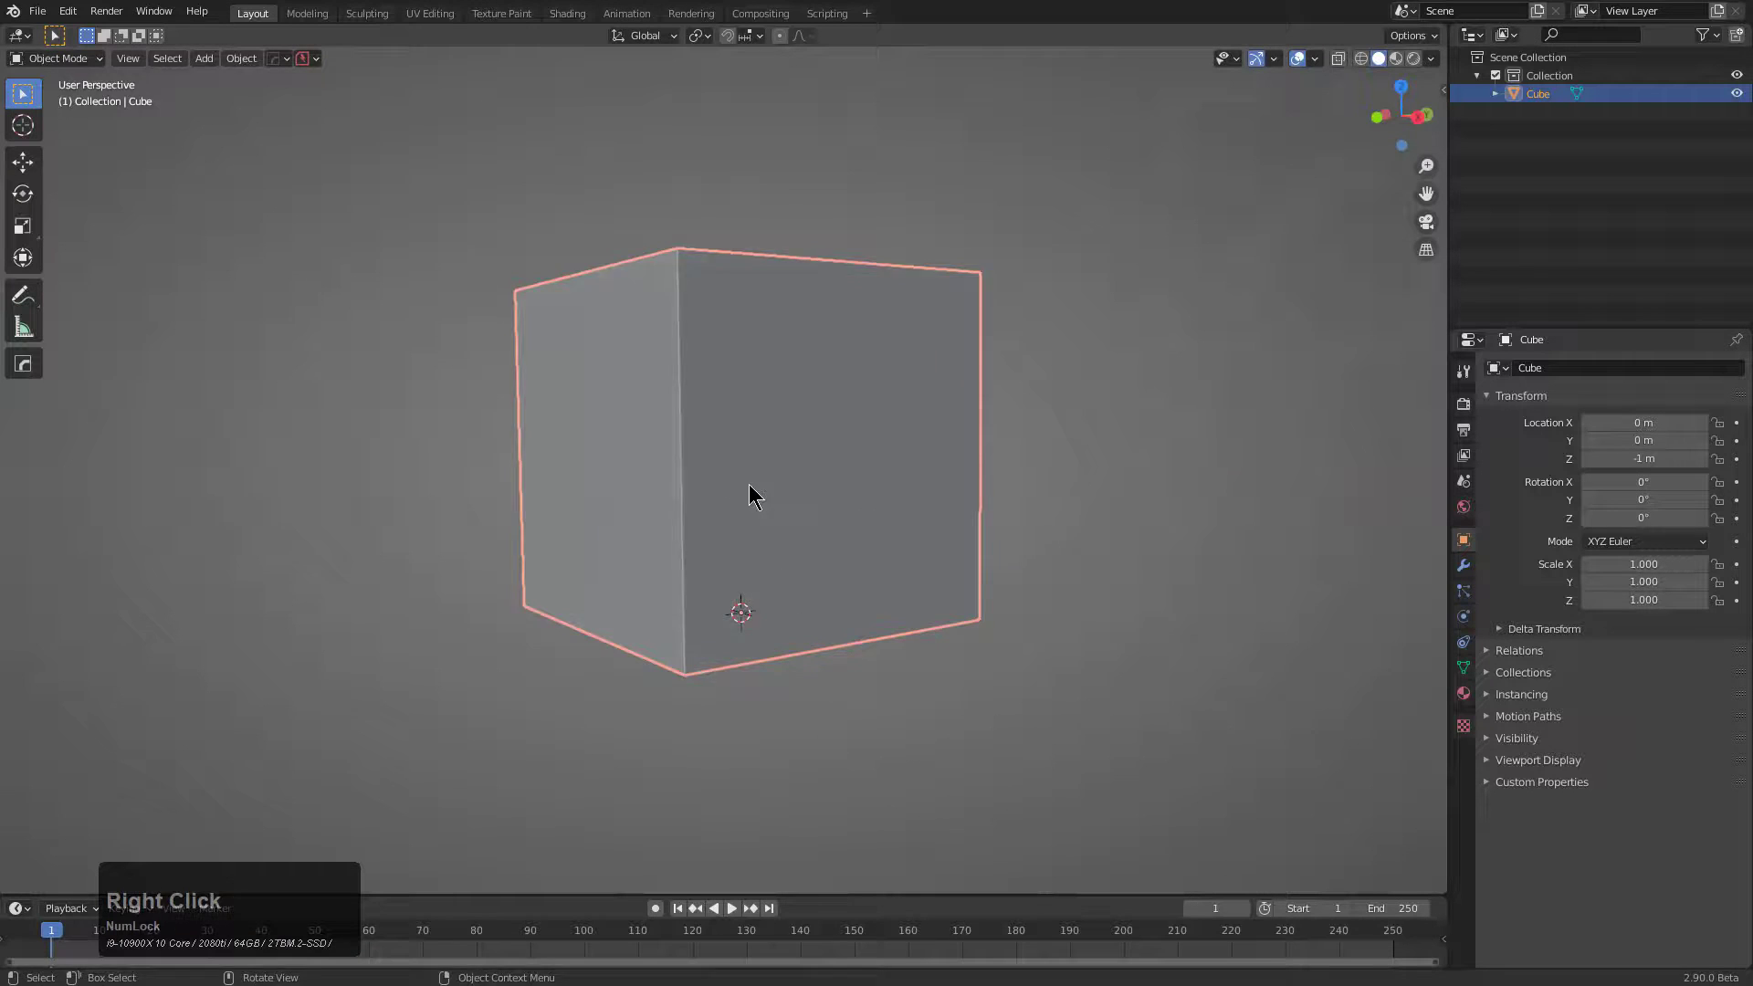
key("Tab")
scroll(876, 360, "up", 2)
left_click(923, 343)
key("shift+s")
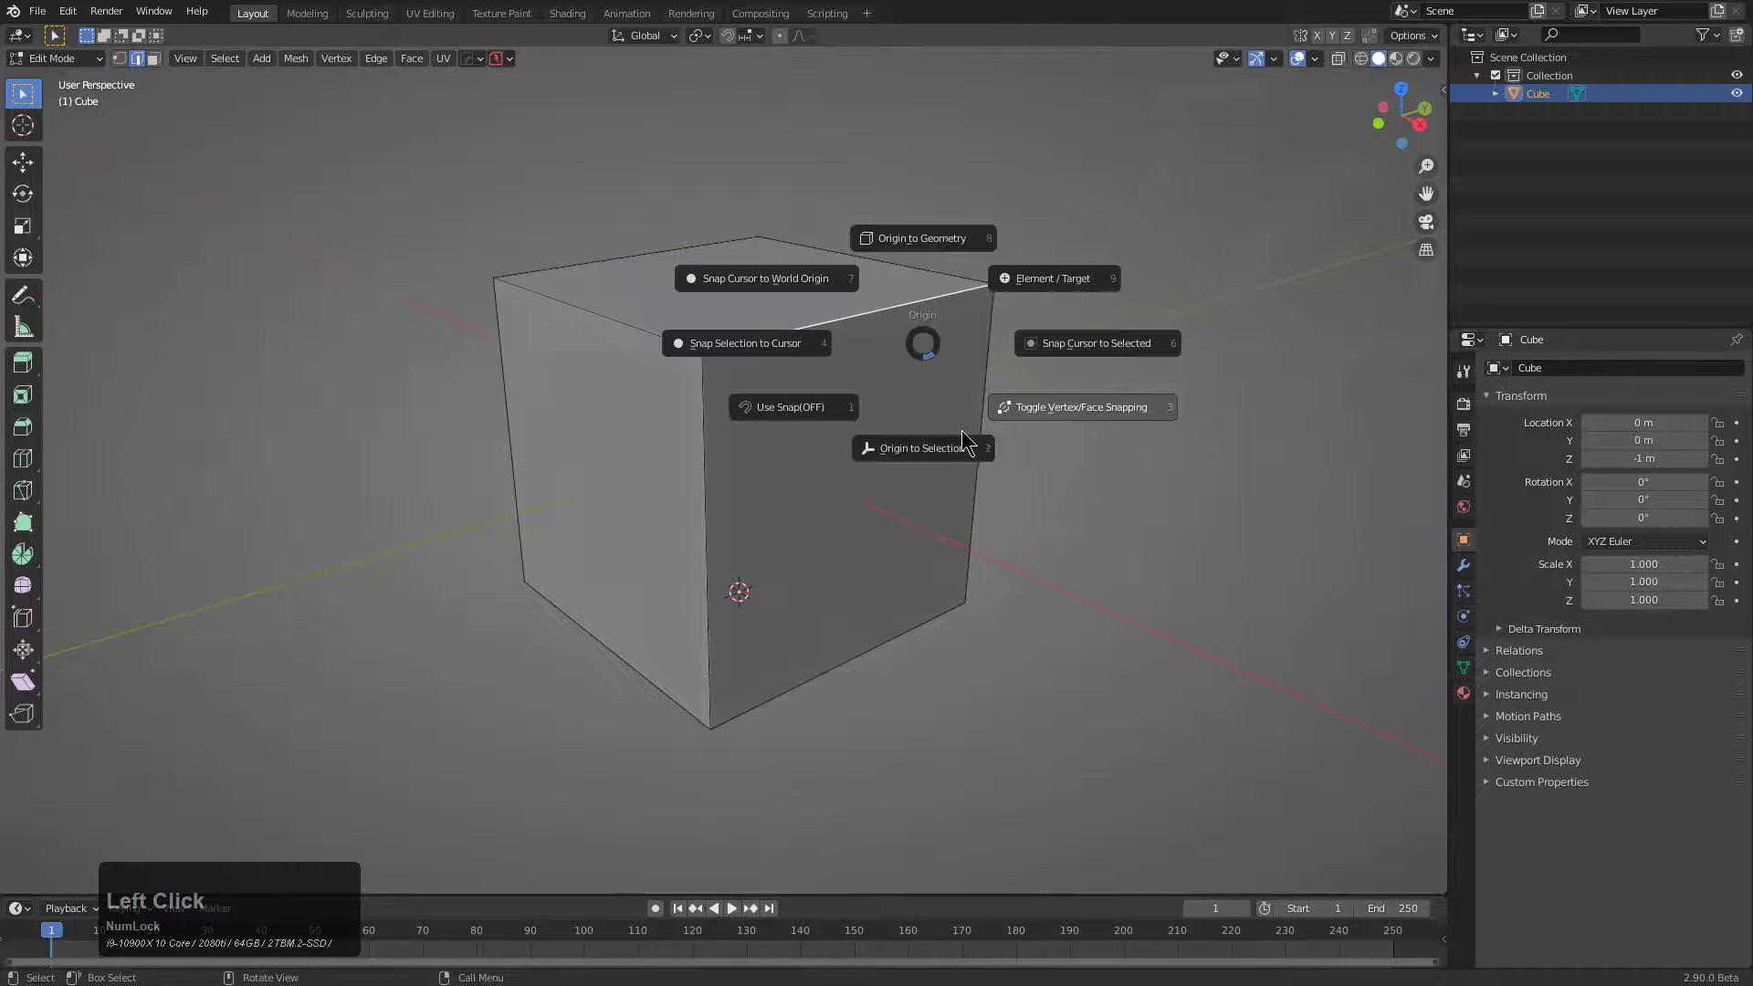
left_click(968, 430)
key("Tab")
key("s")
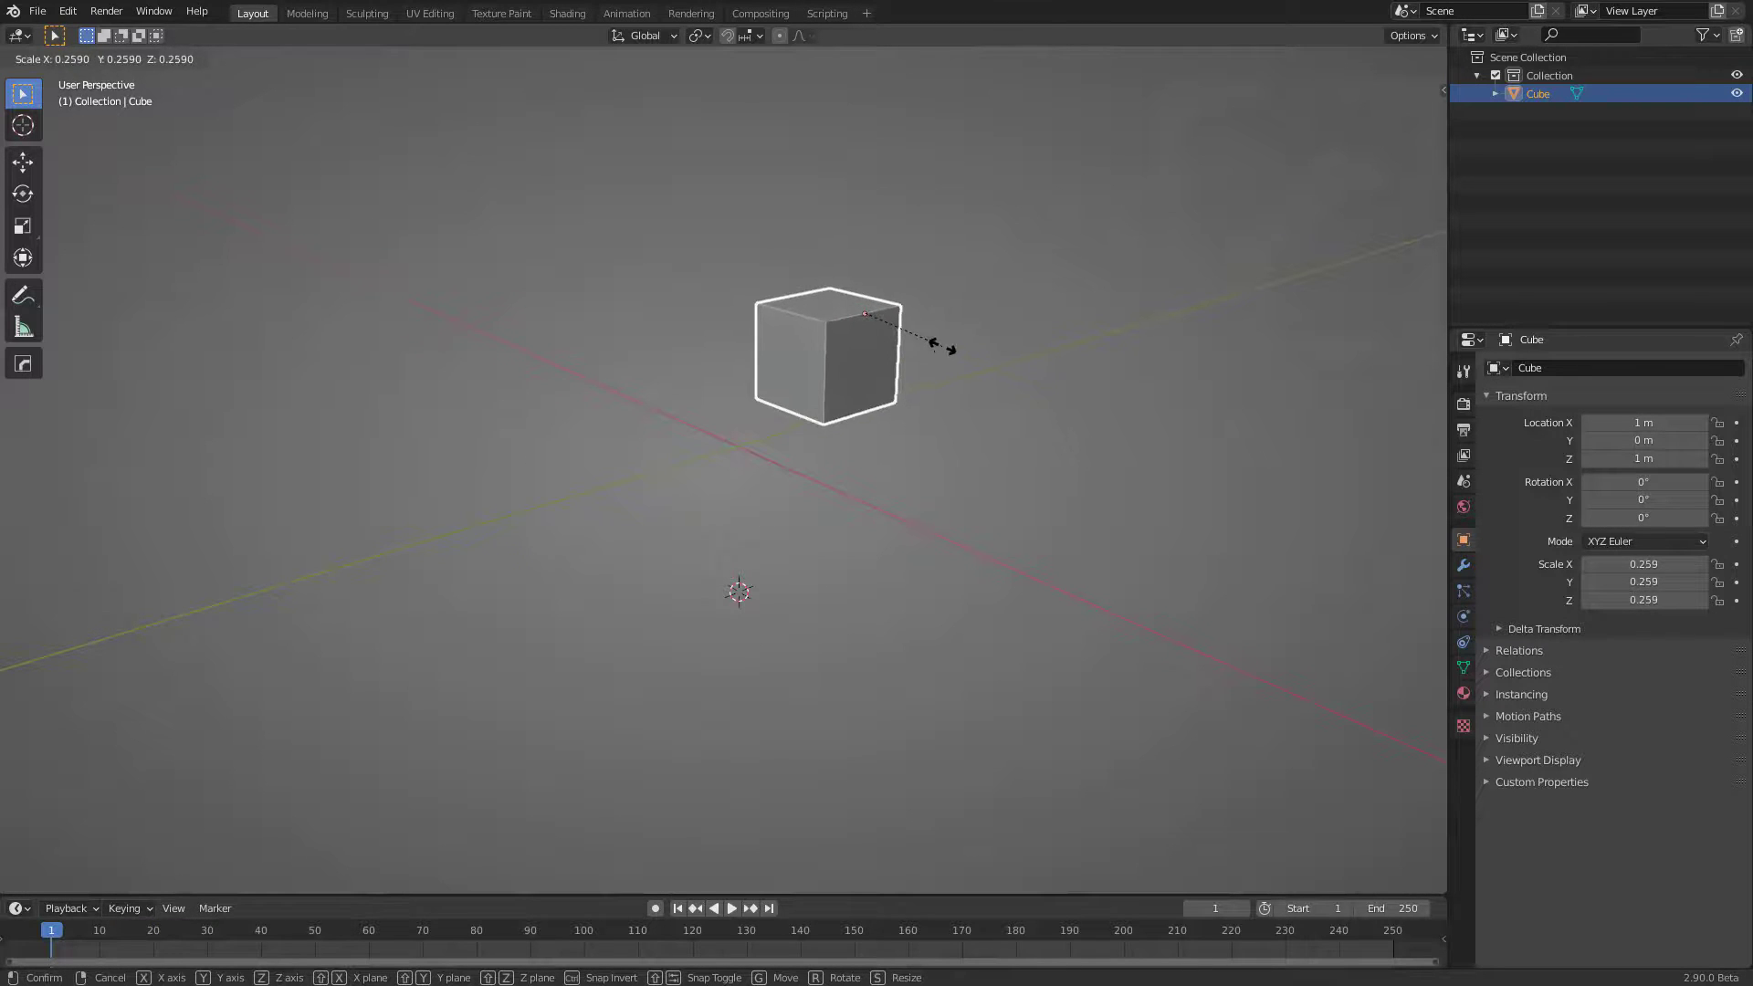
right_click(785, 429)
middle_click_drag(783, 437, 742, 443)
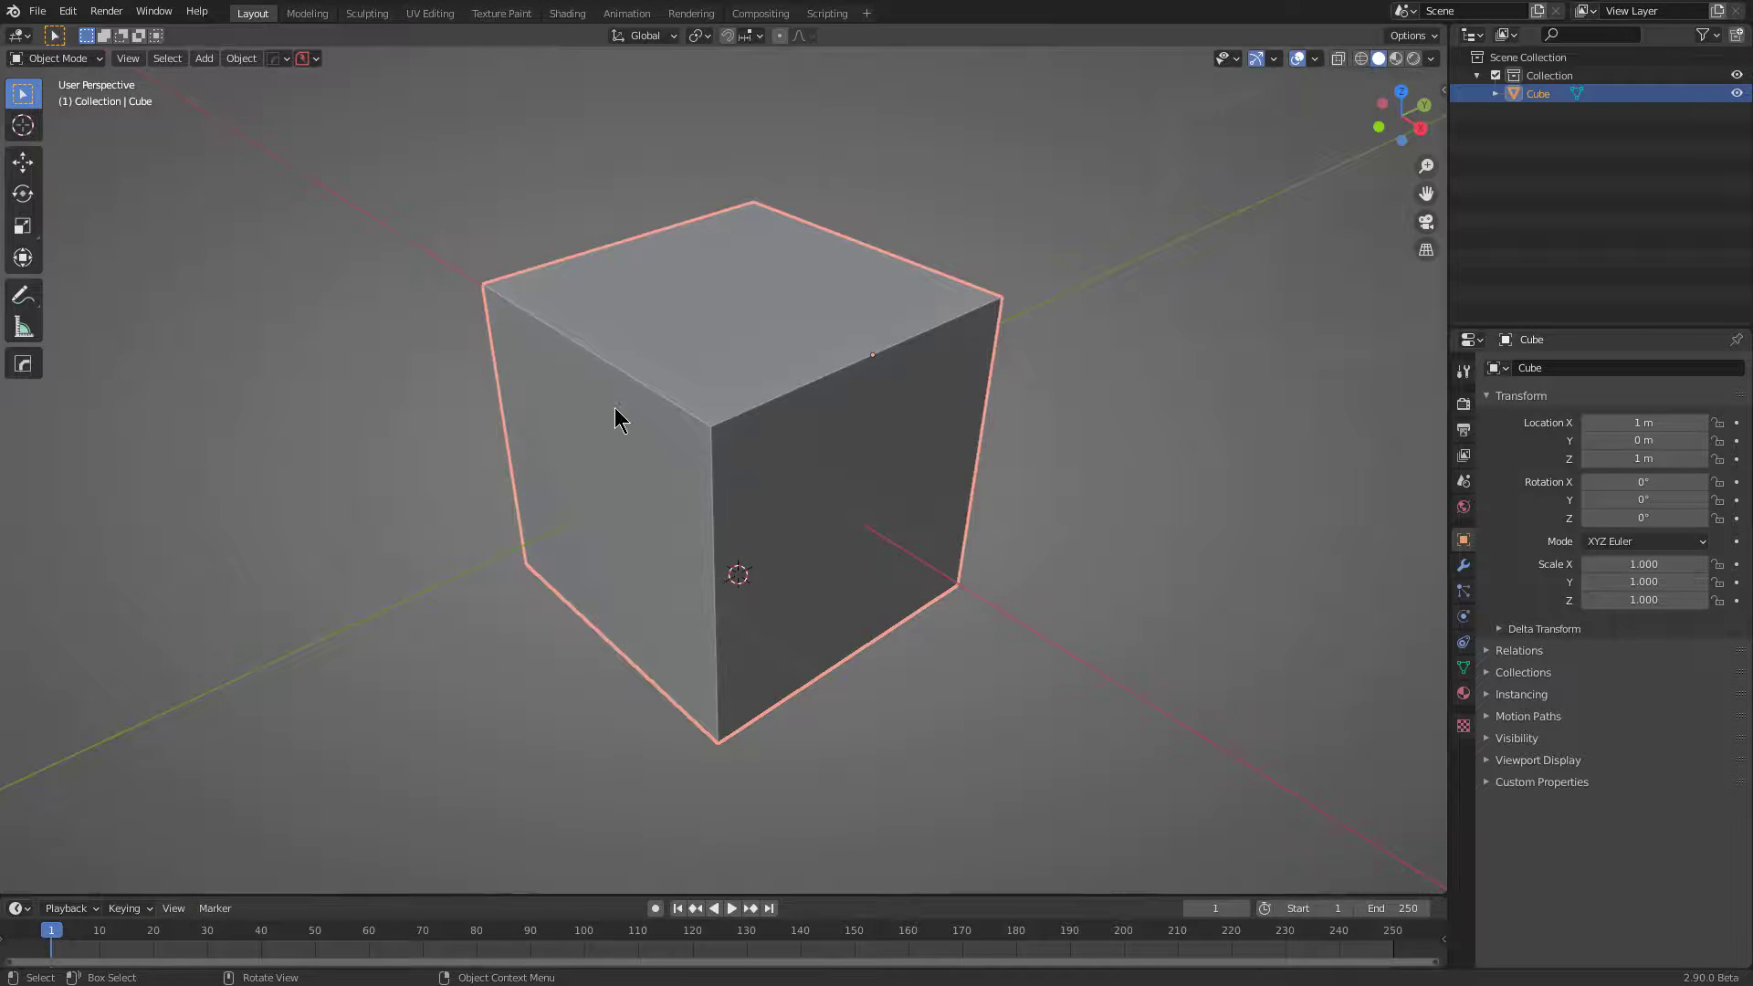
Move the cube's origin to its left face centre with Origin to Selection
middle_click_drag(615, 414, 621, 423)
key("Tab")
key("3")
left_click(609, 503)
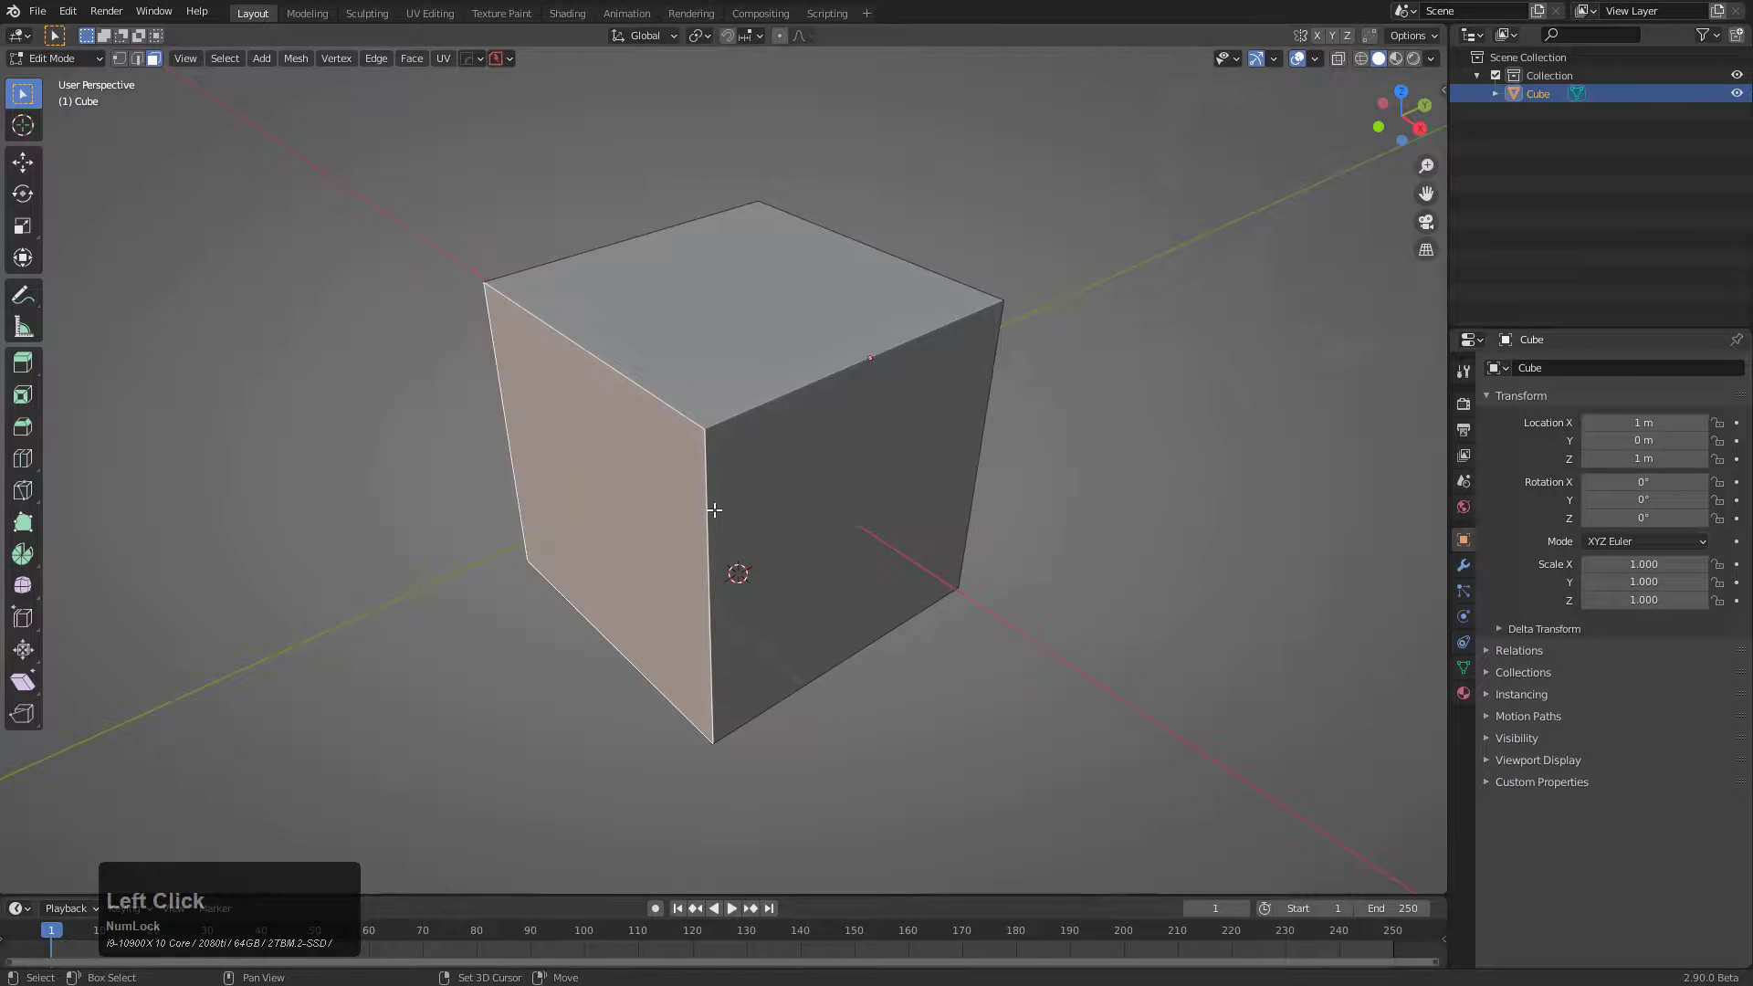
key("shift+s")
left_click(713, 615)
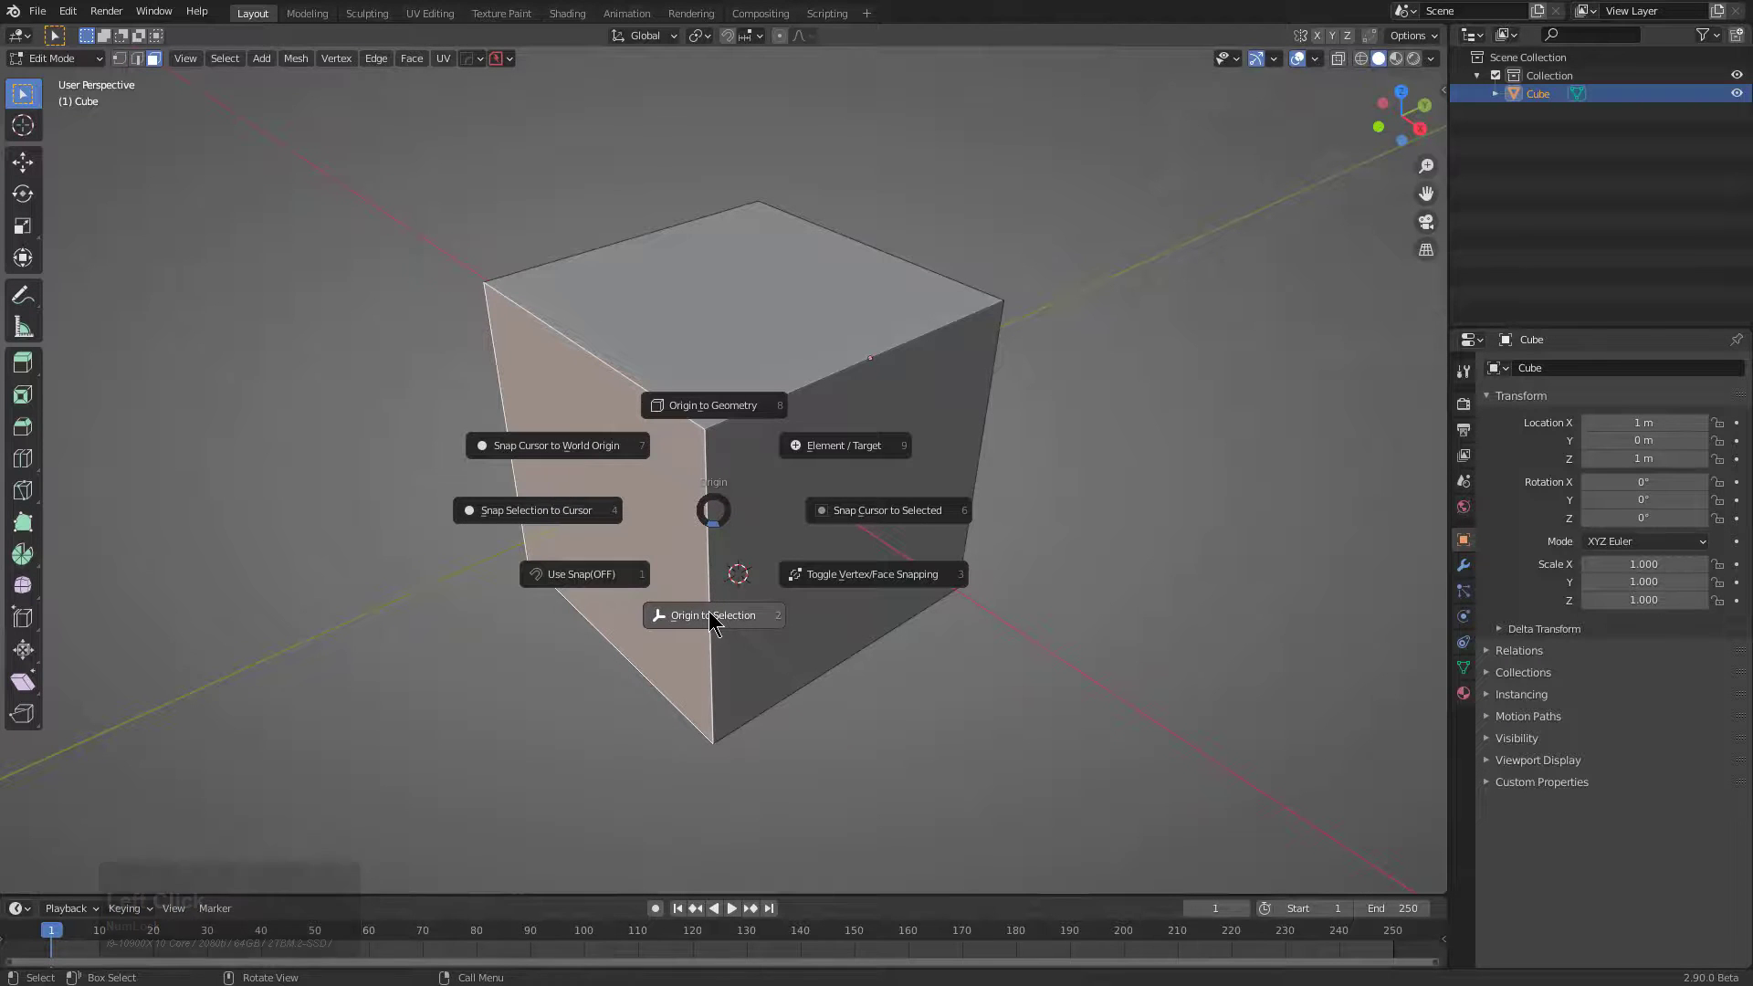
Scale the cube uniformly to 0.754, then start a new scale constrained to the Y axis
key("s")
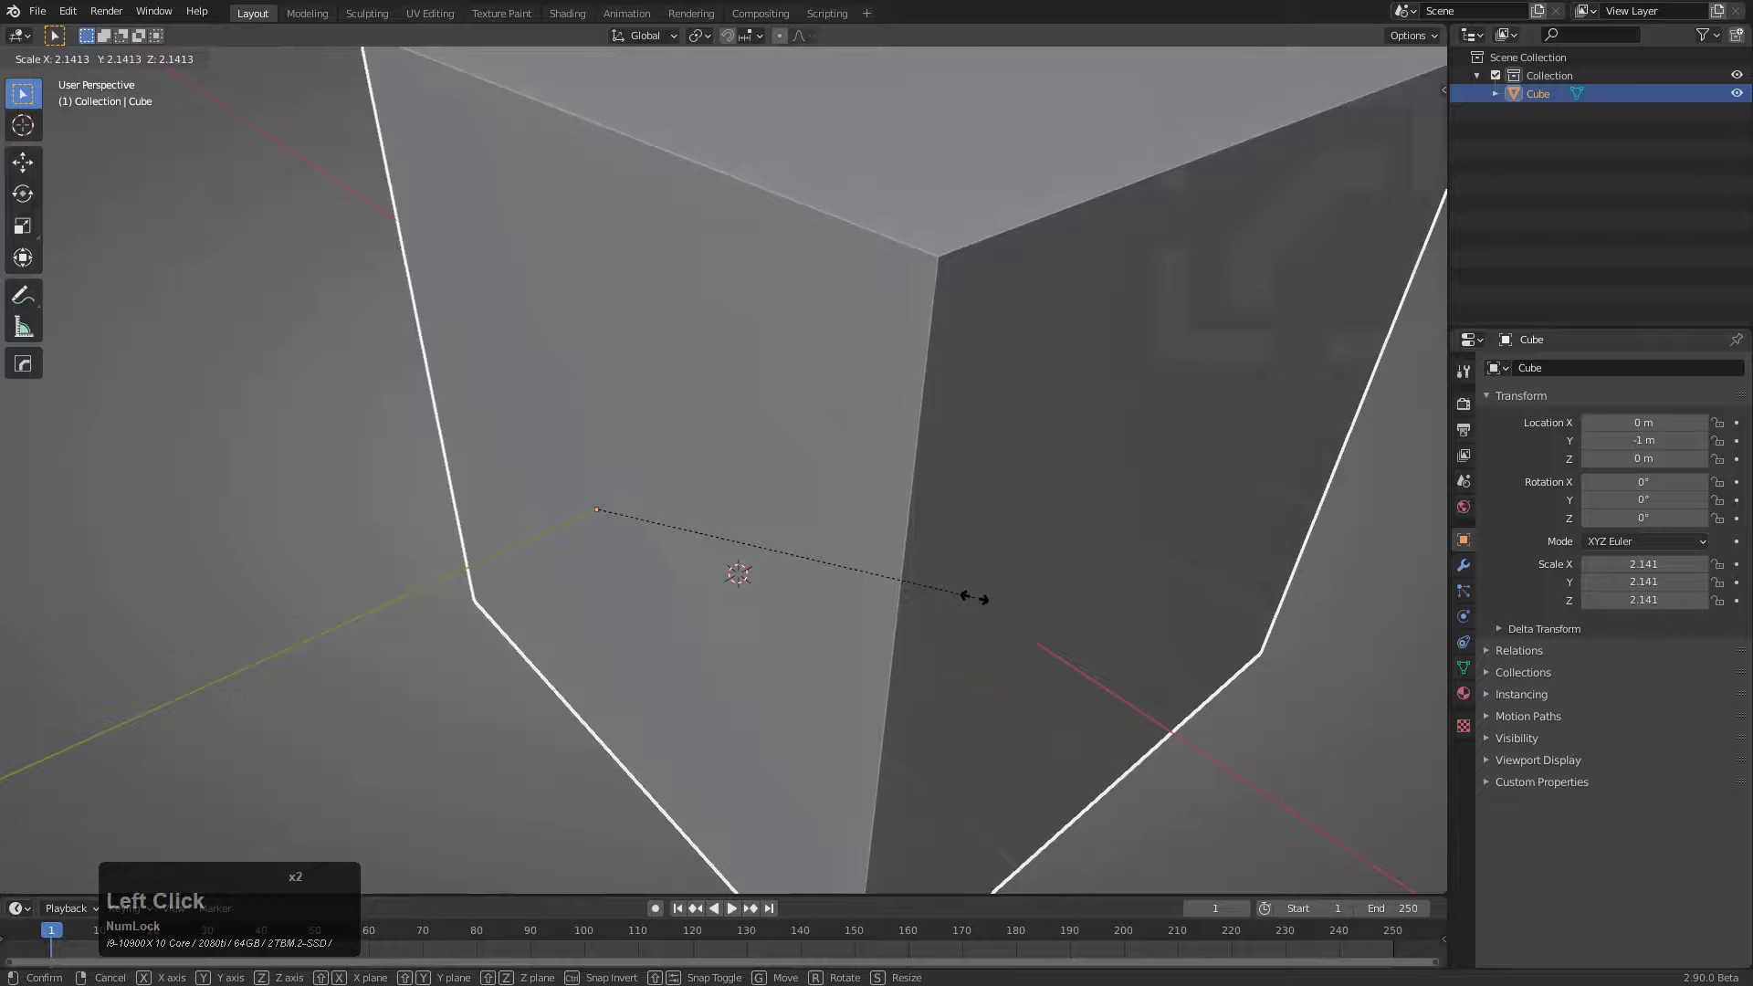
left_click(733, 501)
key("s")
key("x")
key("y")
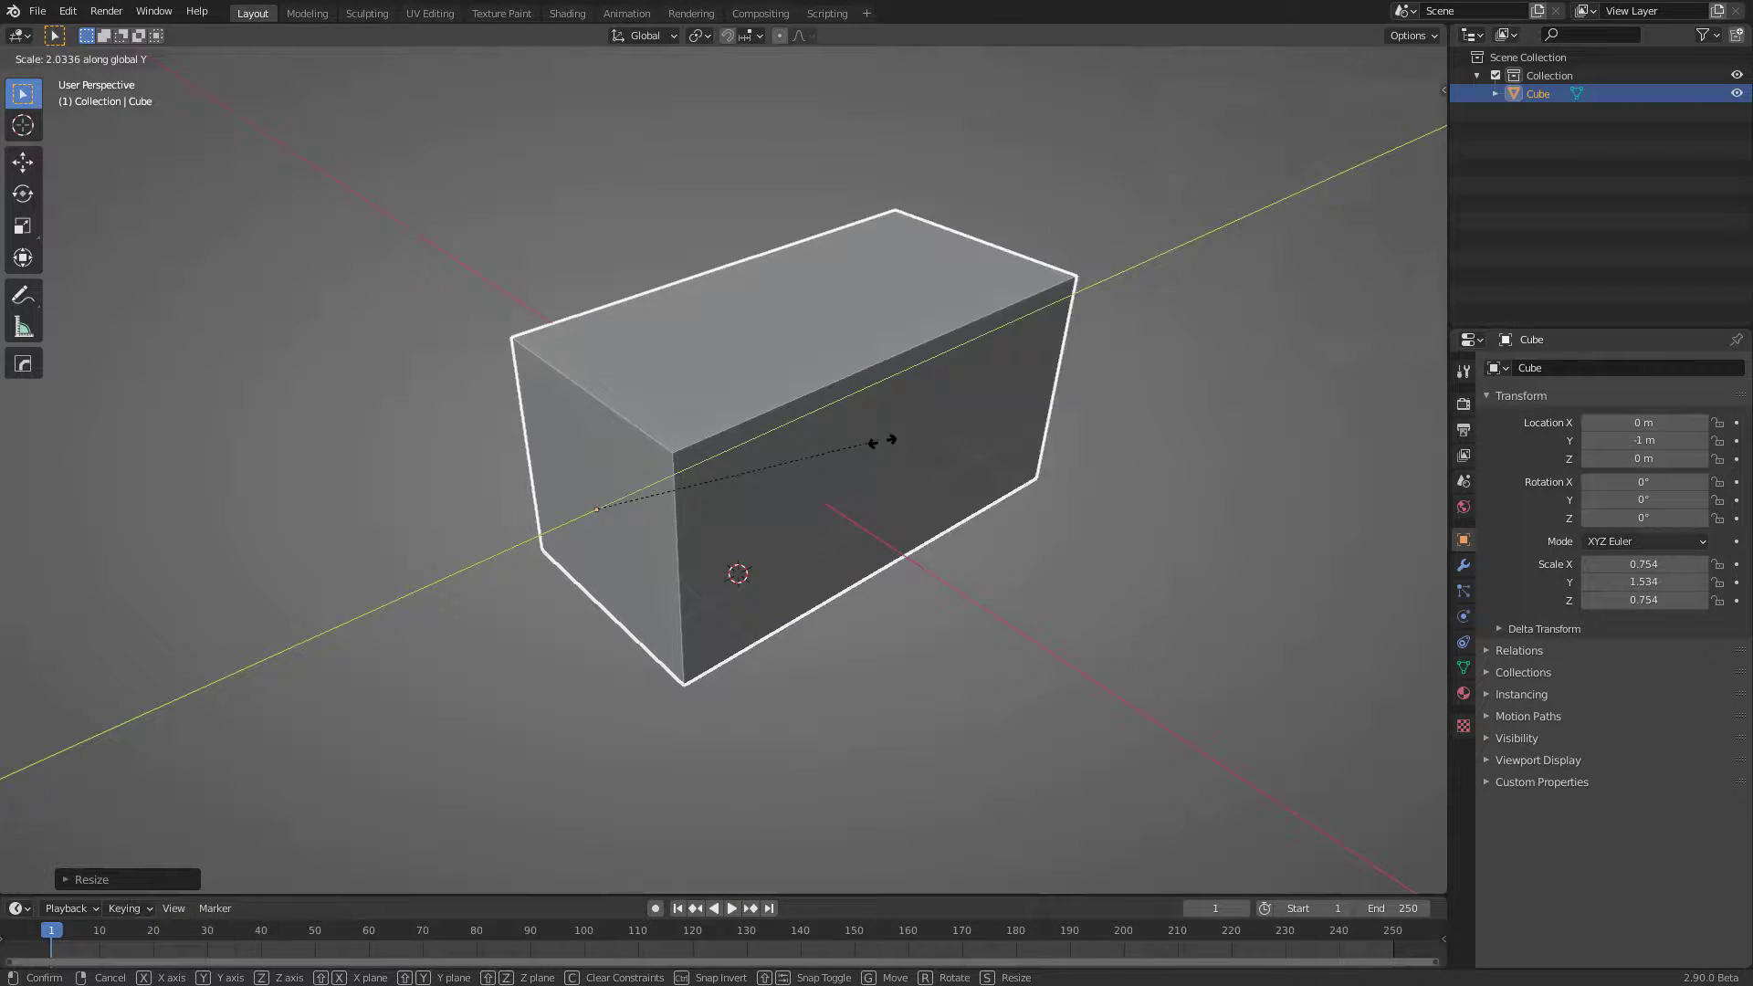
Cancel the Y stretch and snap the cube's origin to its geometry, setting Location Y to -0.24576 m
right_click(682, 398)
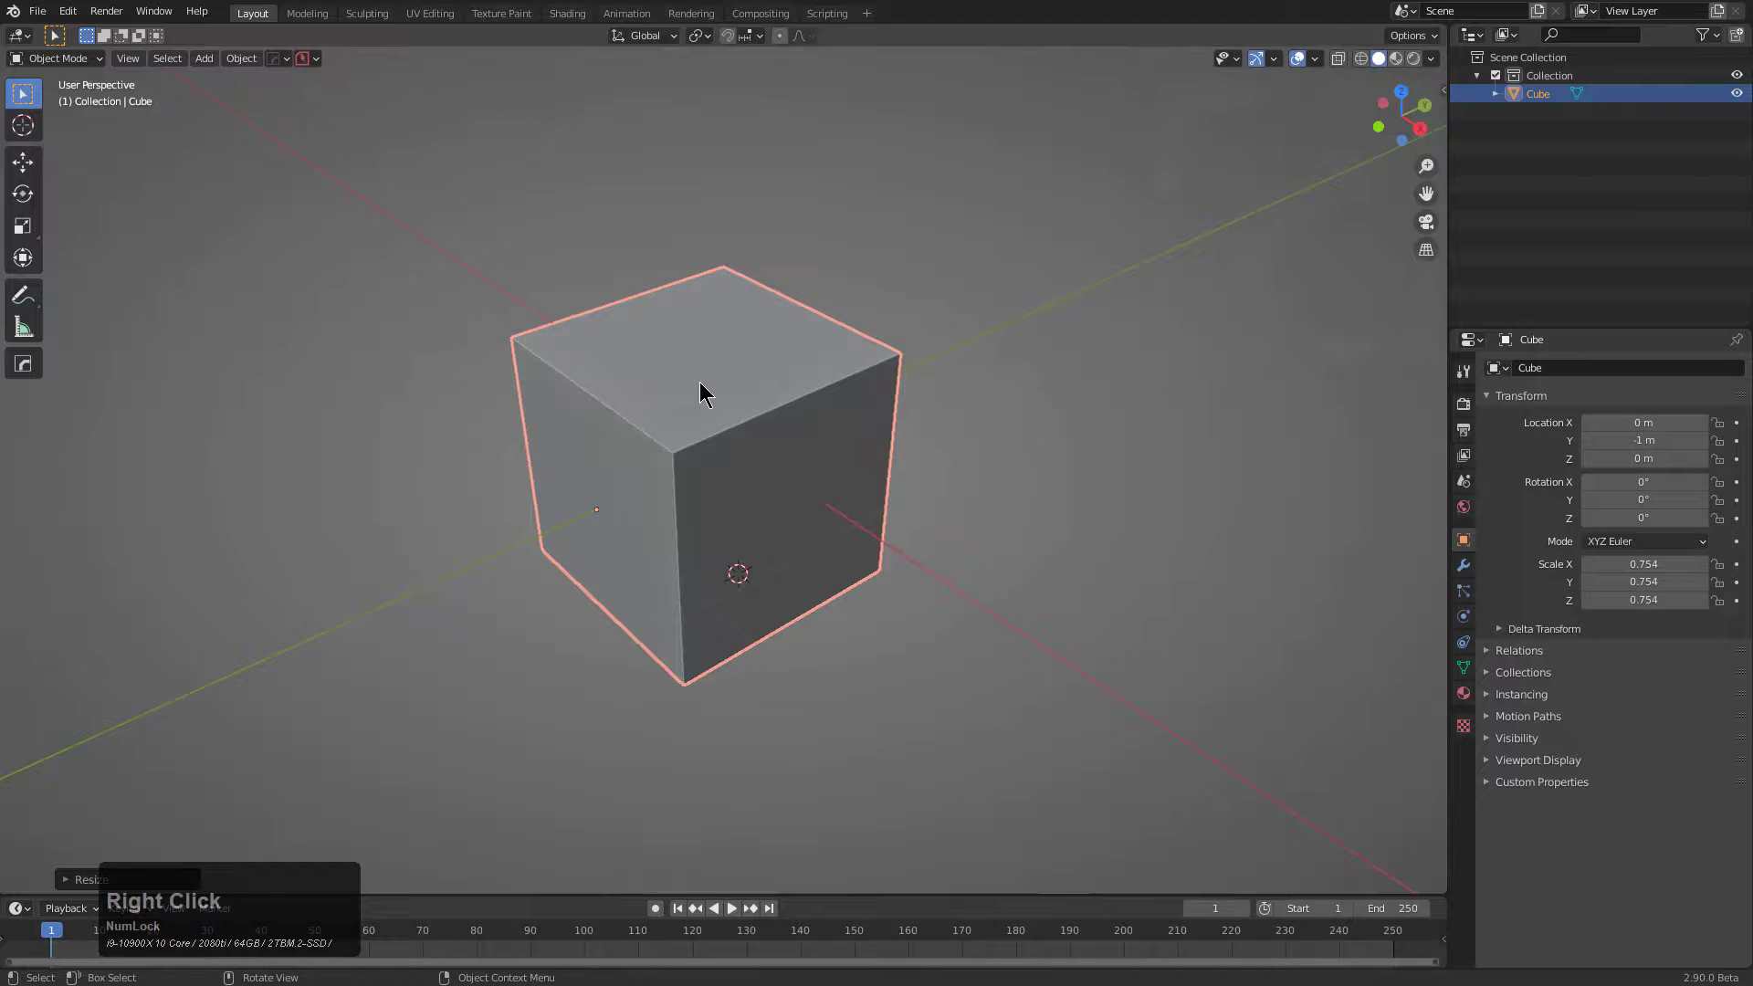
key("Tab")
left_click(716, 384)
key("shift+s")
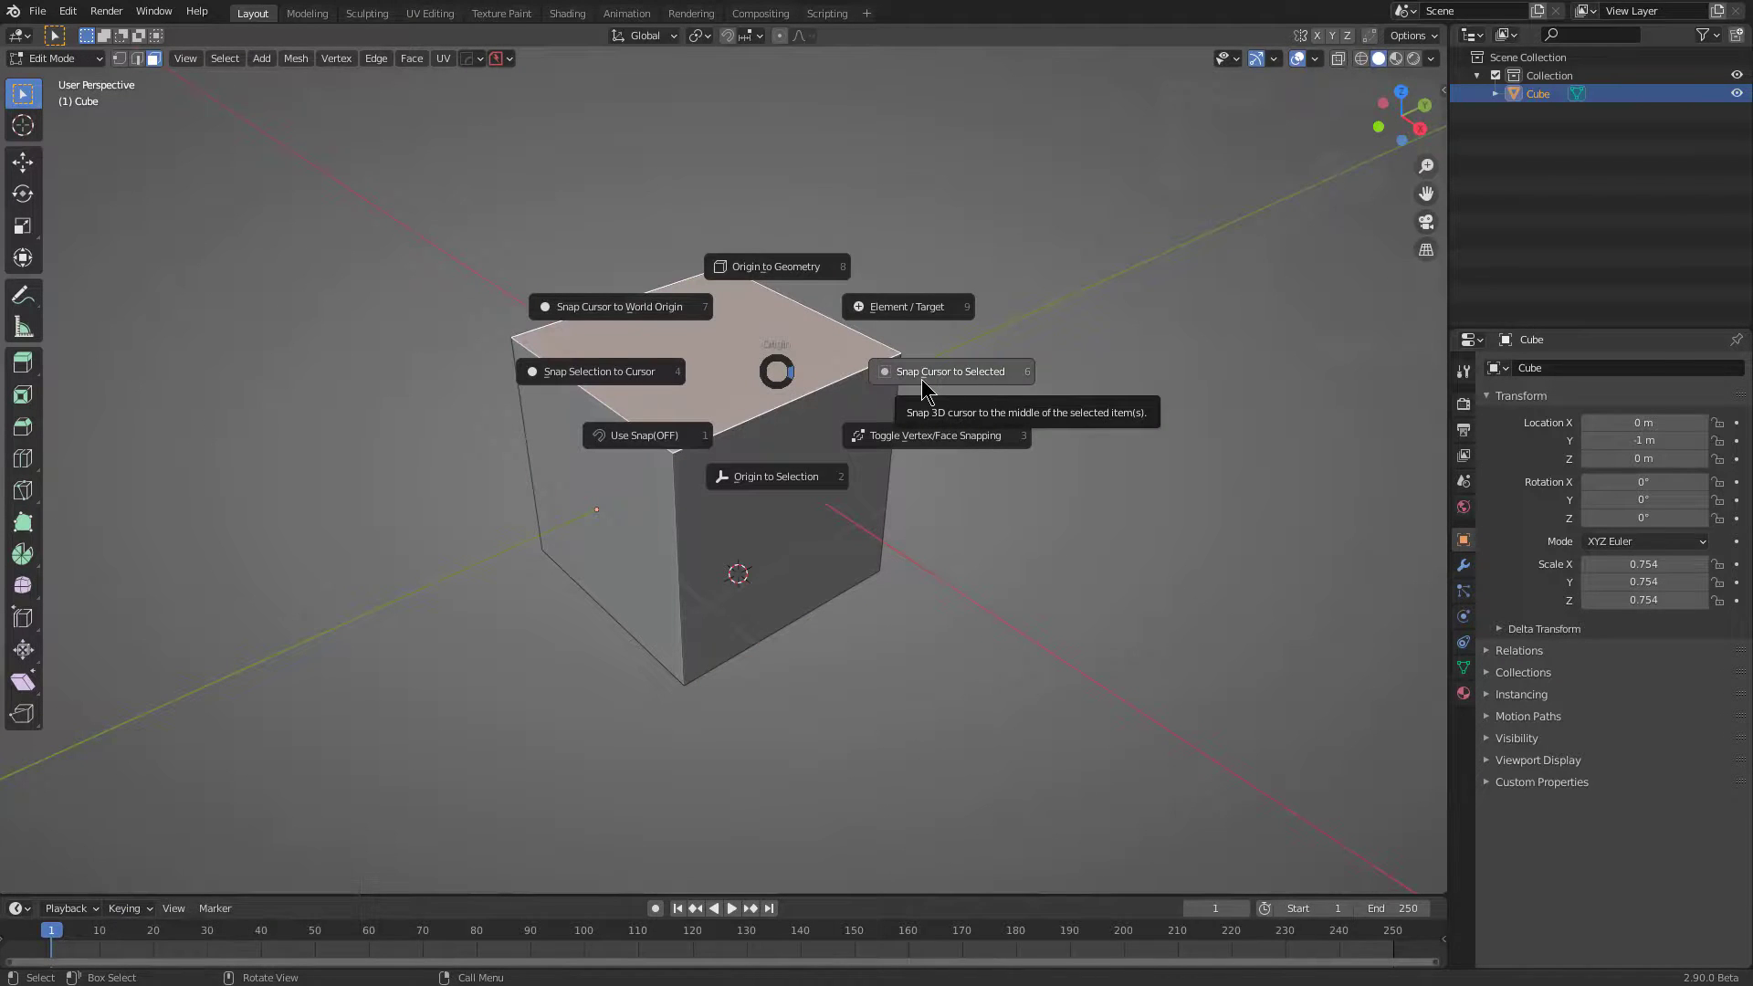
left_click(788, 274)
key("Tab")
Try scaling the cube, cancel to keep scale 0.754, and bring up the snapping pie again
middle_click_drag(755, 473, 762, 475)
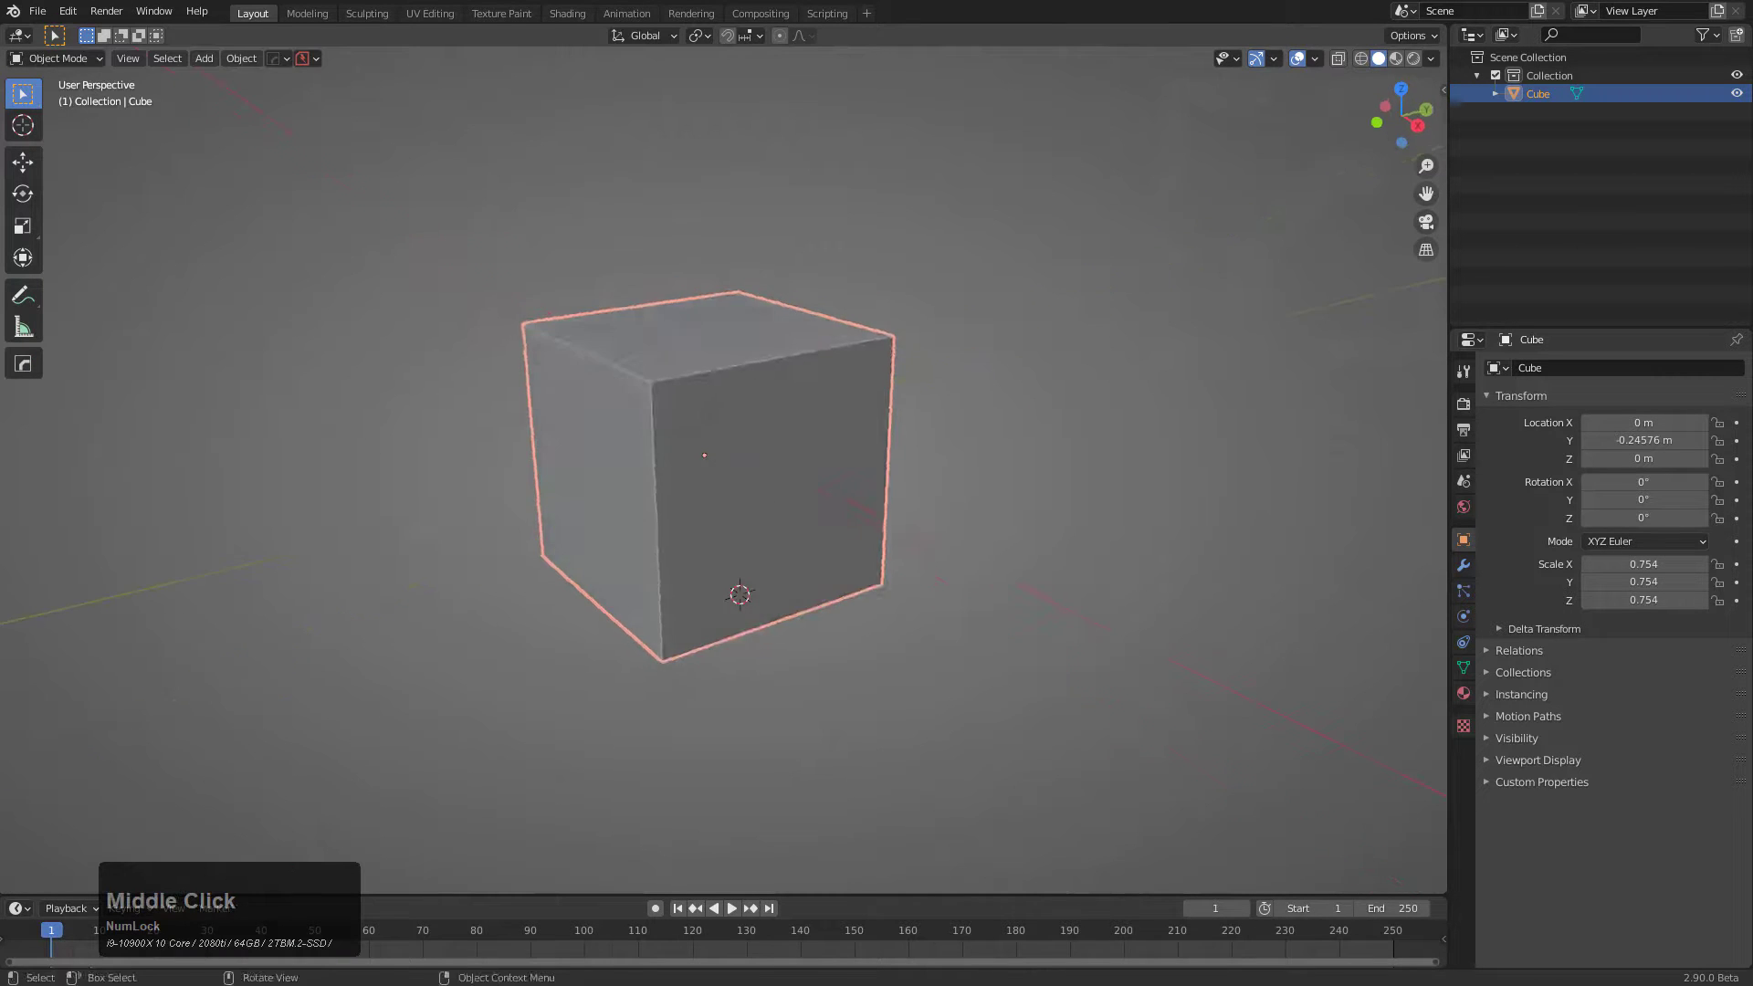
key("s")
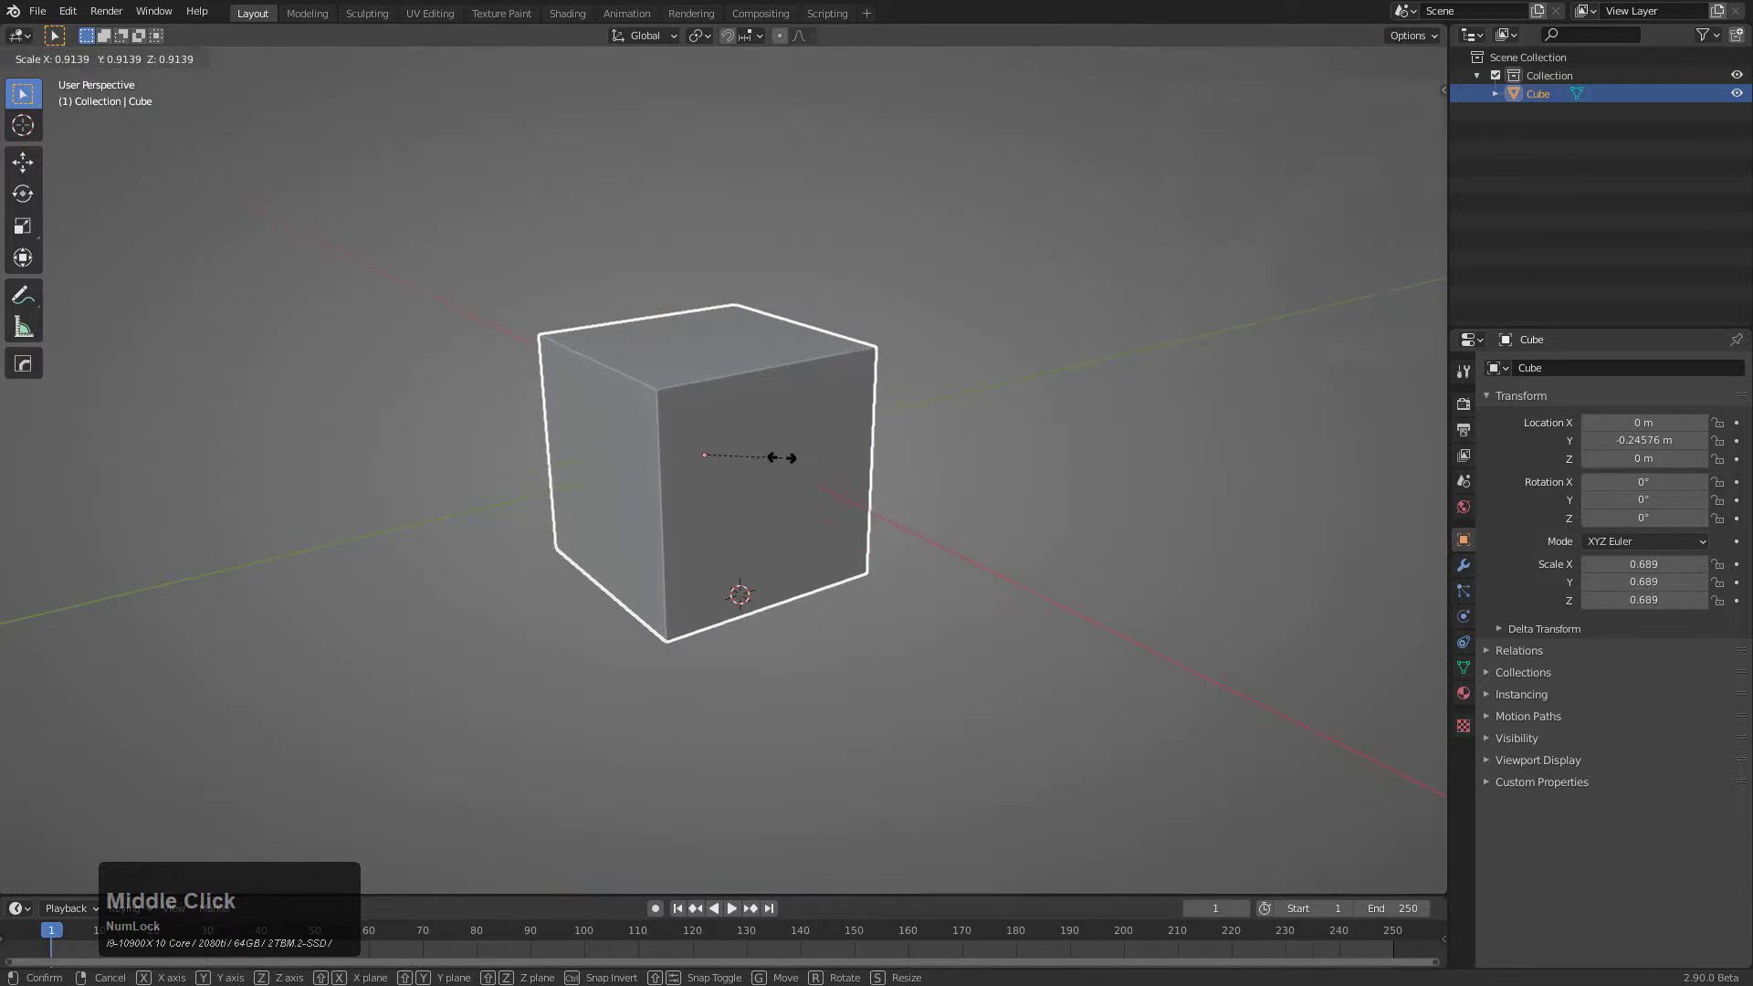
right_click(485, 405)
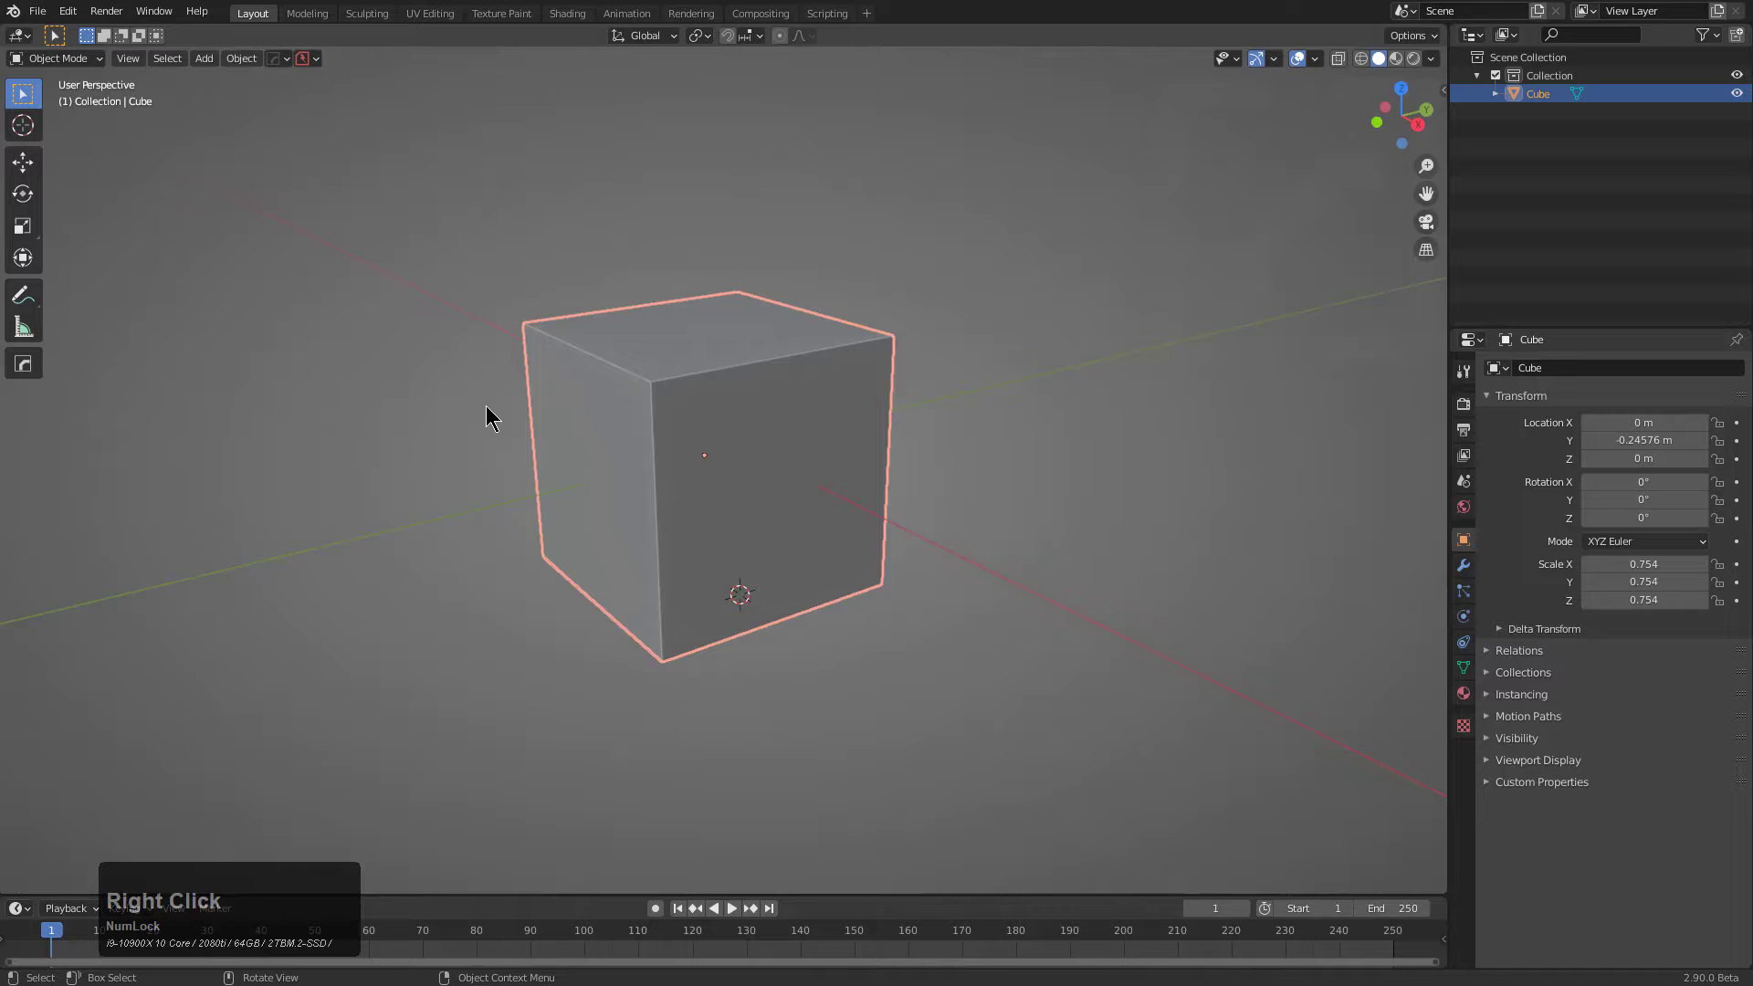
middle_click_drag(683, 344, 747, 384)
key("shift+s")
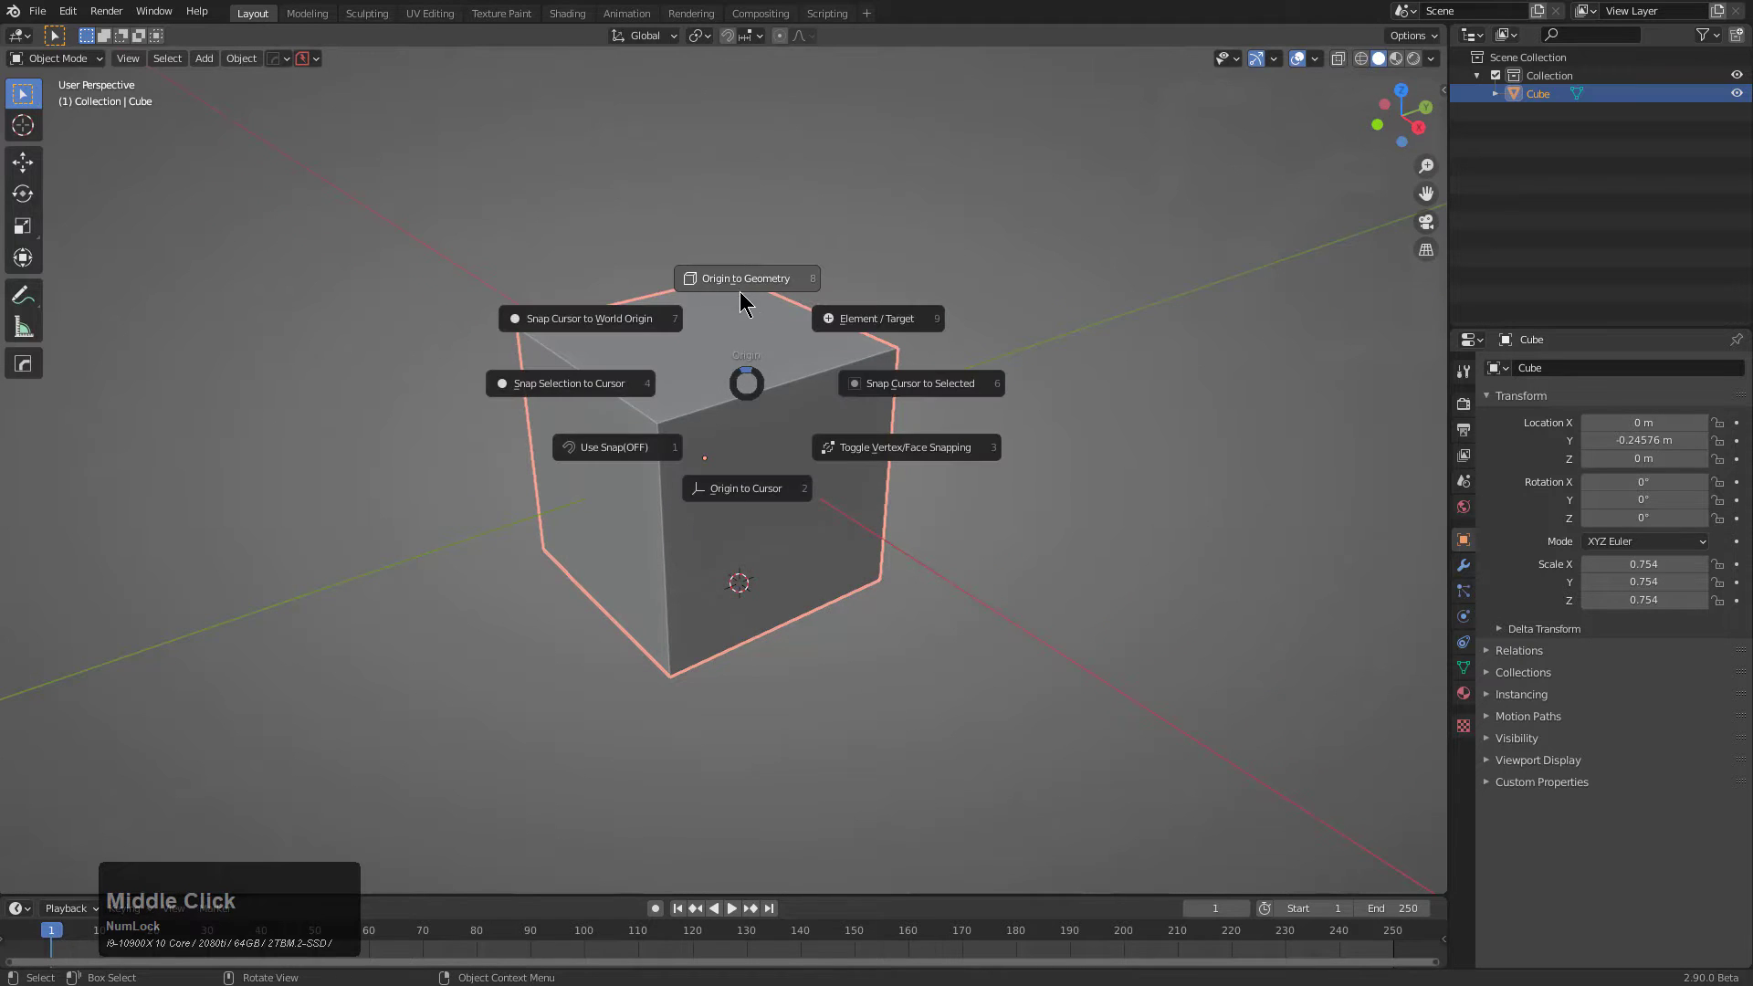